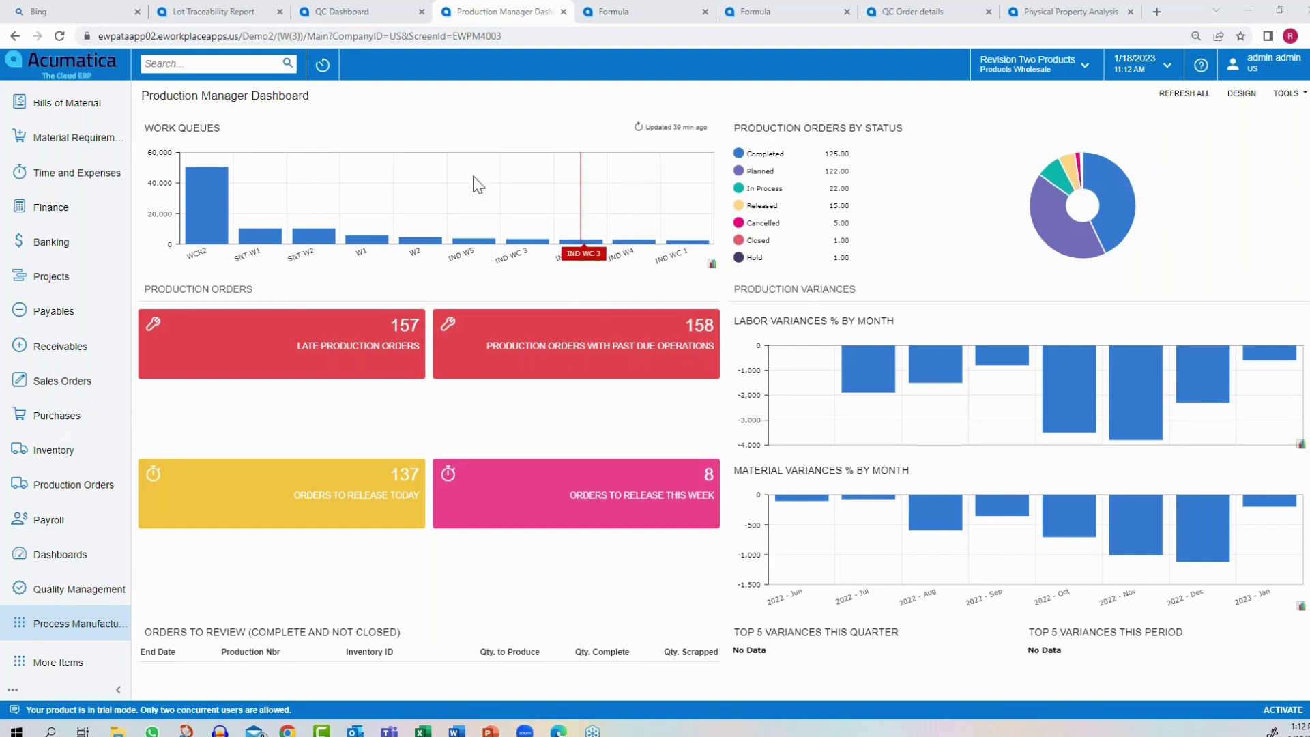
Review the QC Dashboard's open orders, passed and failed test trends, and top vendors by accepted and rejected quantities
mouse_move(907, 366)
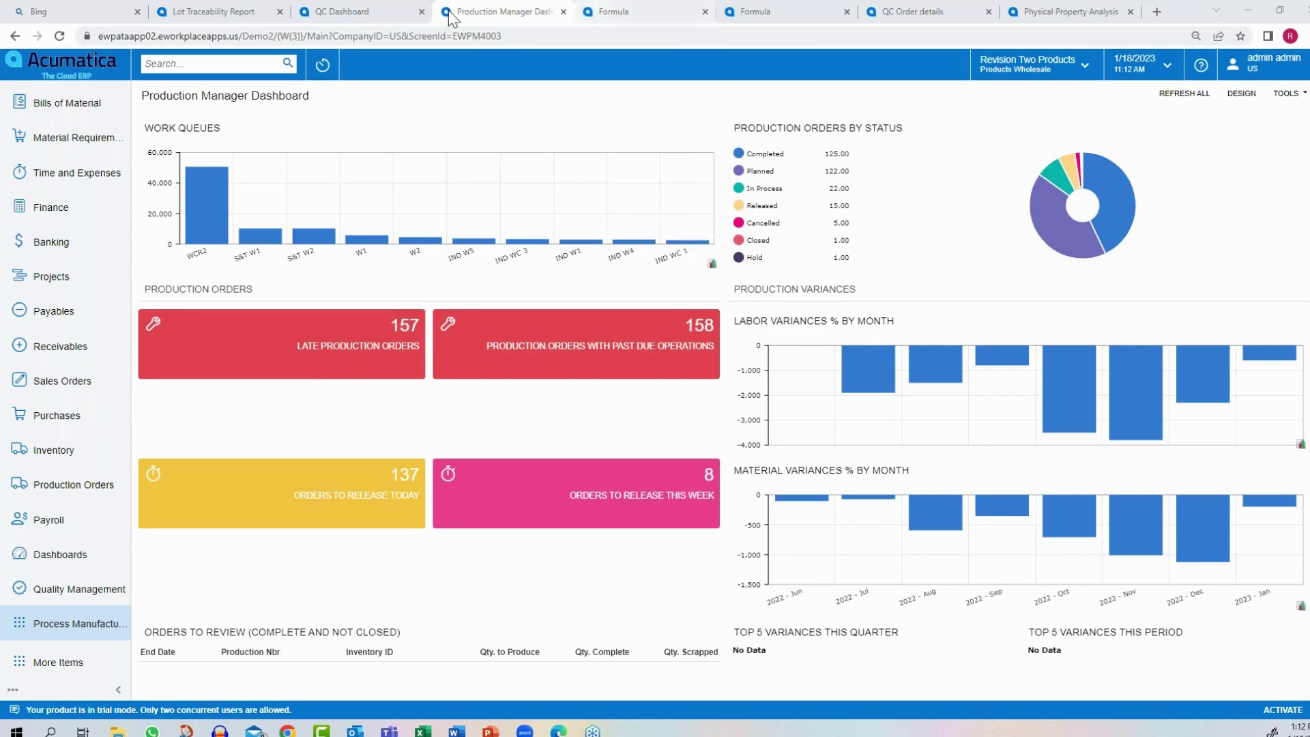
left_click(395, 14)
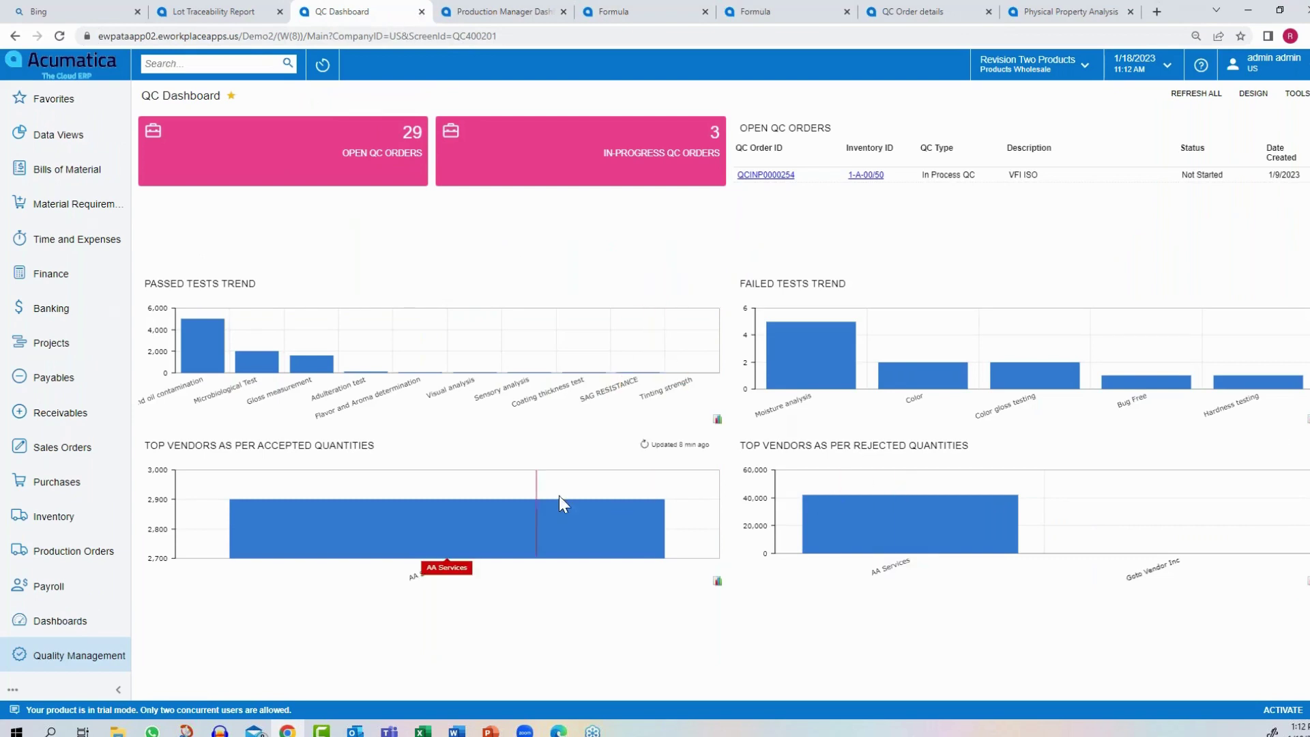
mouse_move(222, 357)
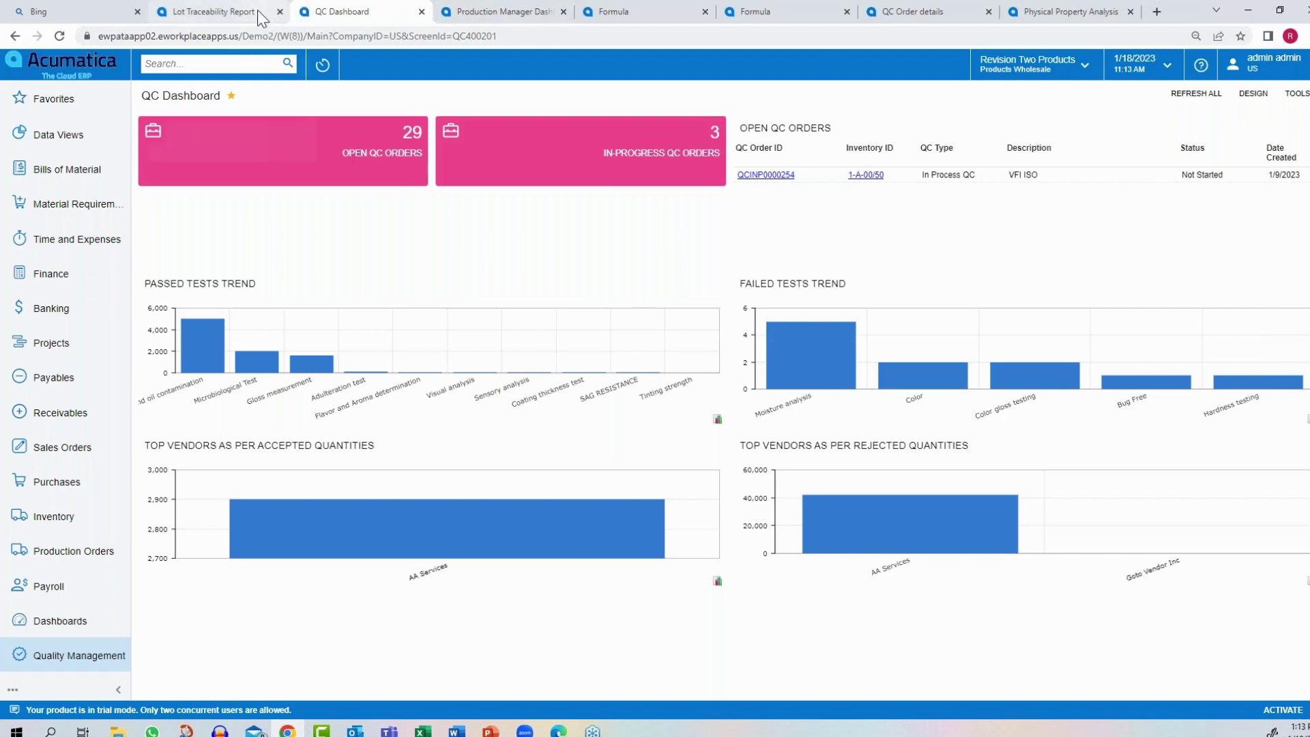
mouse_move(258, 11)
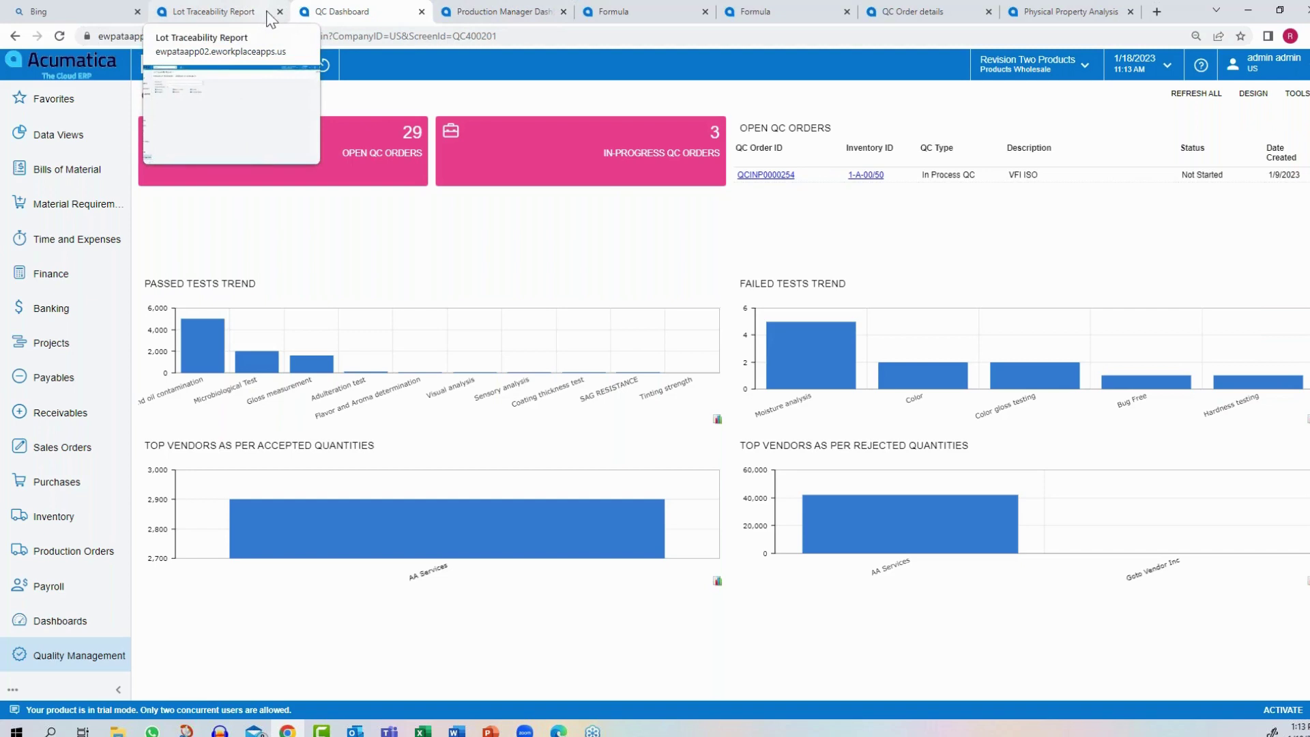
Open the Physical Property Analysis for formula FOR000000128 and show the formula's list of materials
left_click(1034, 18)
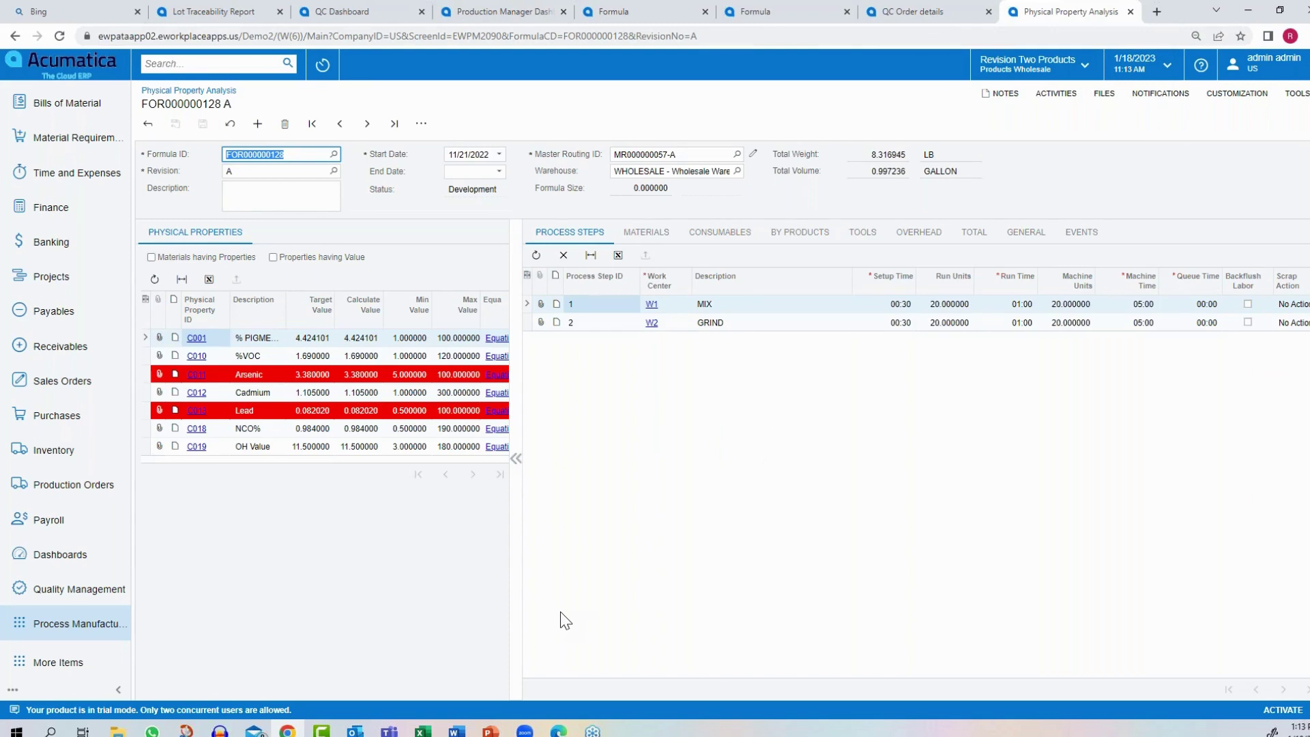
left_click(667, 234)
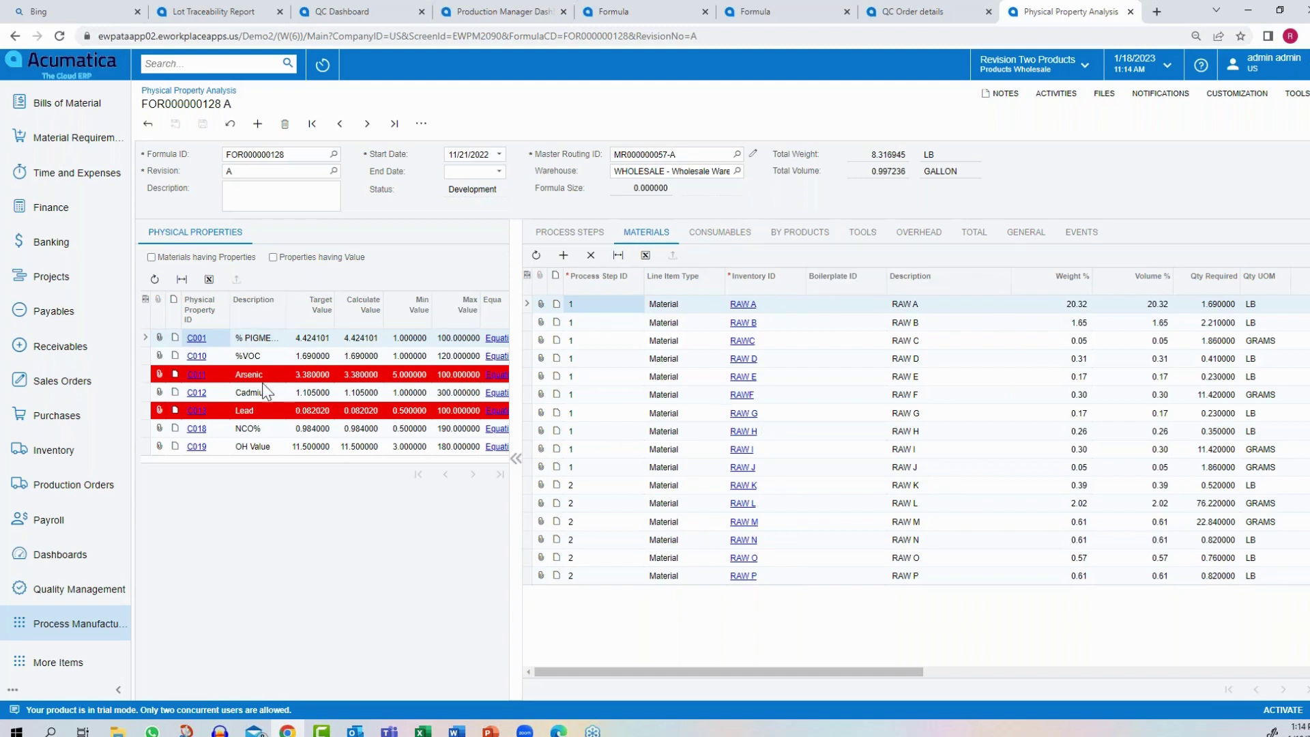
Filter to materials having properties and properties having value, and view the materials contributing to property C001 and to Arsenic
left_click(151, 257)
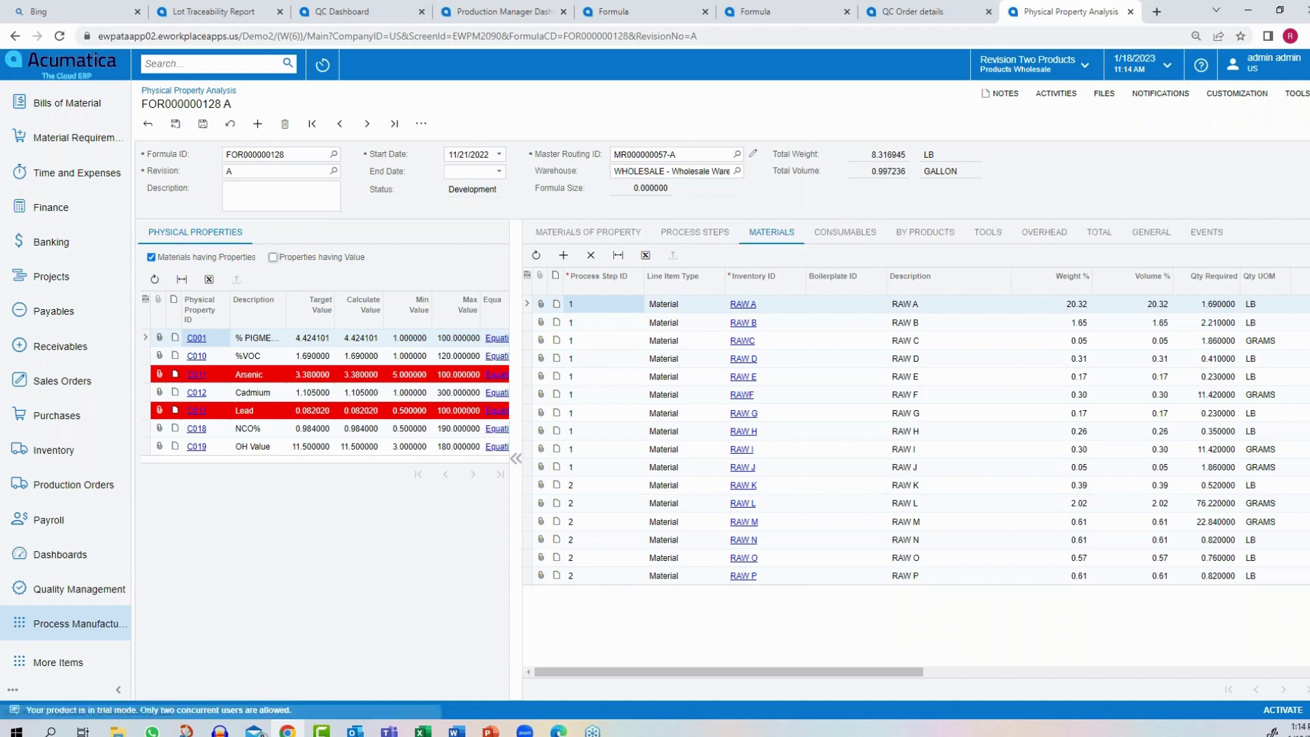
left_click(273, 258)
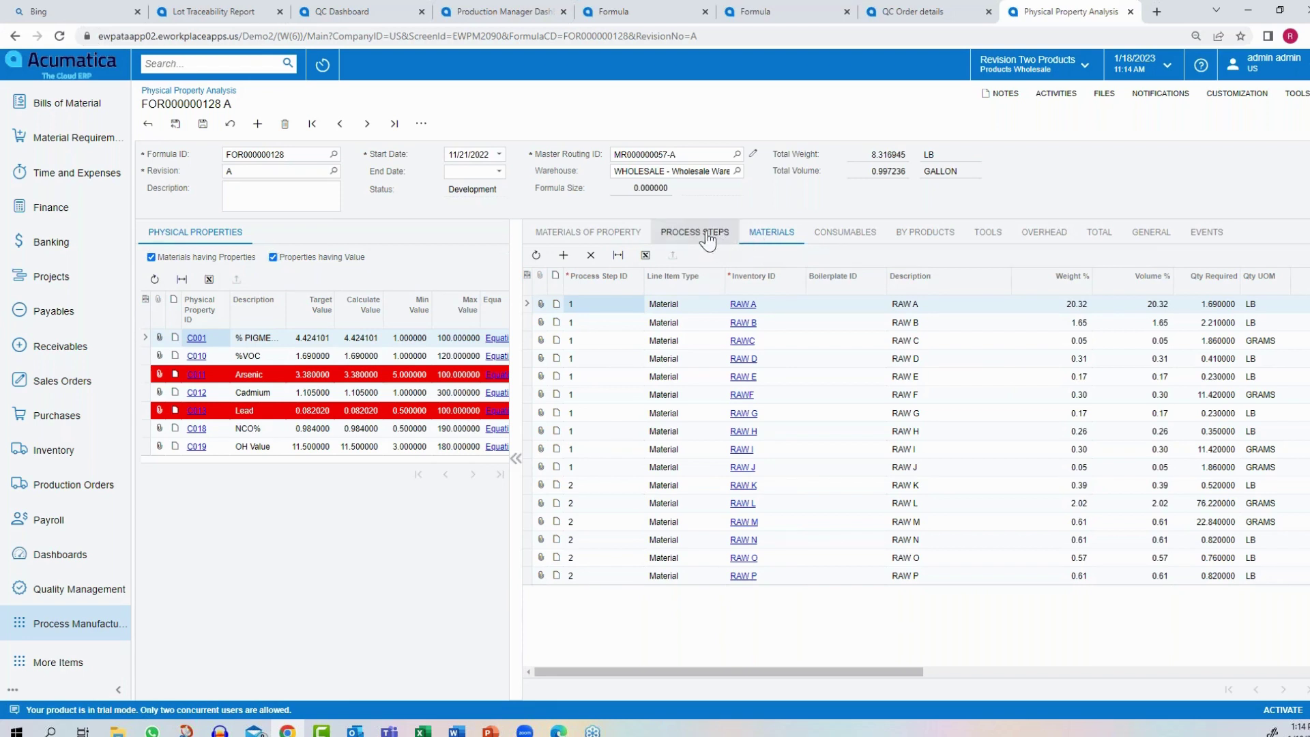
left_click(614, 233)
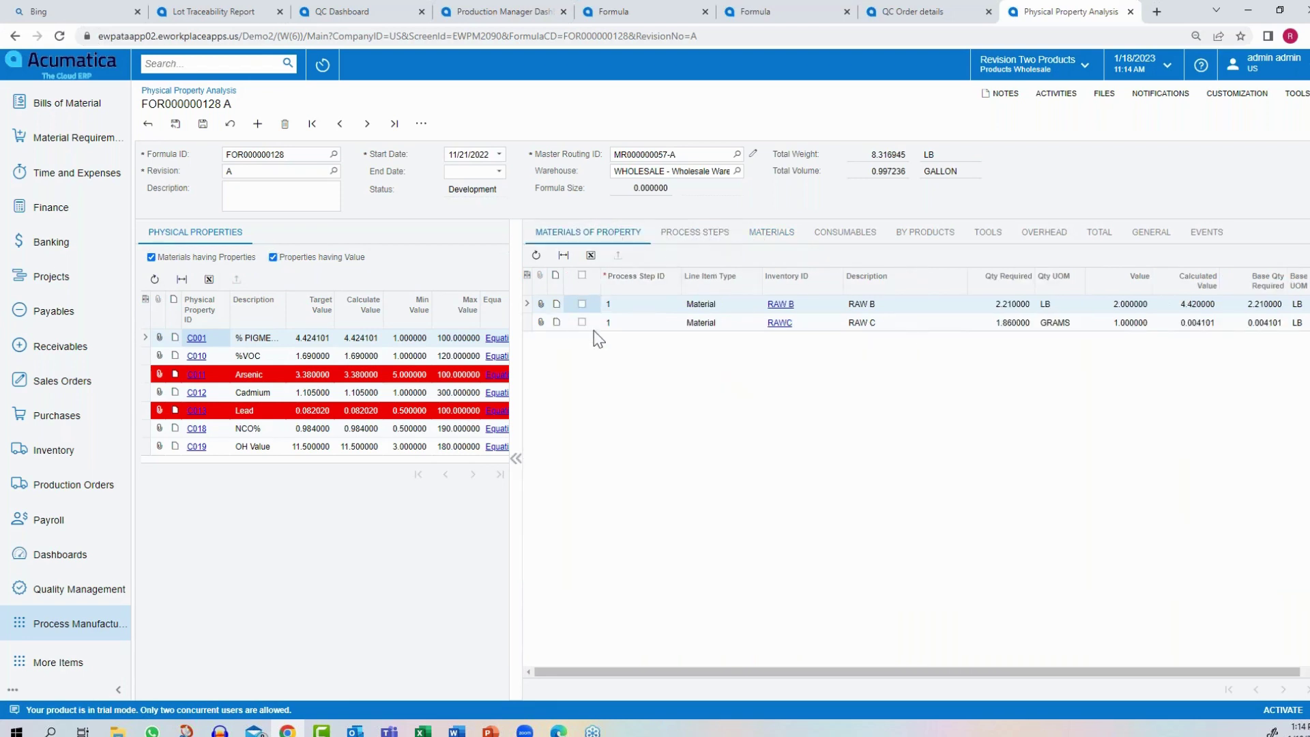
left_click(284, 343)
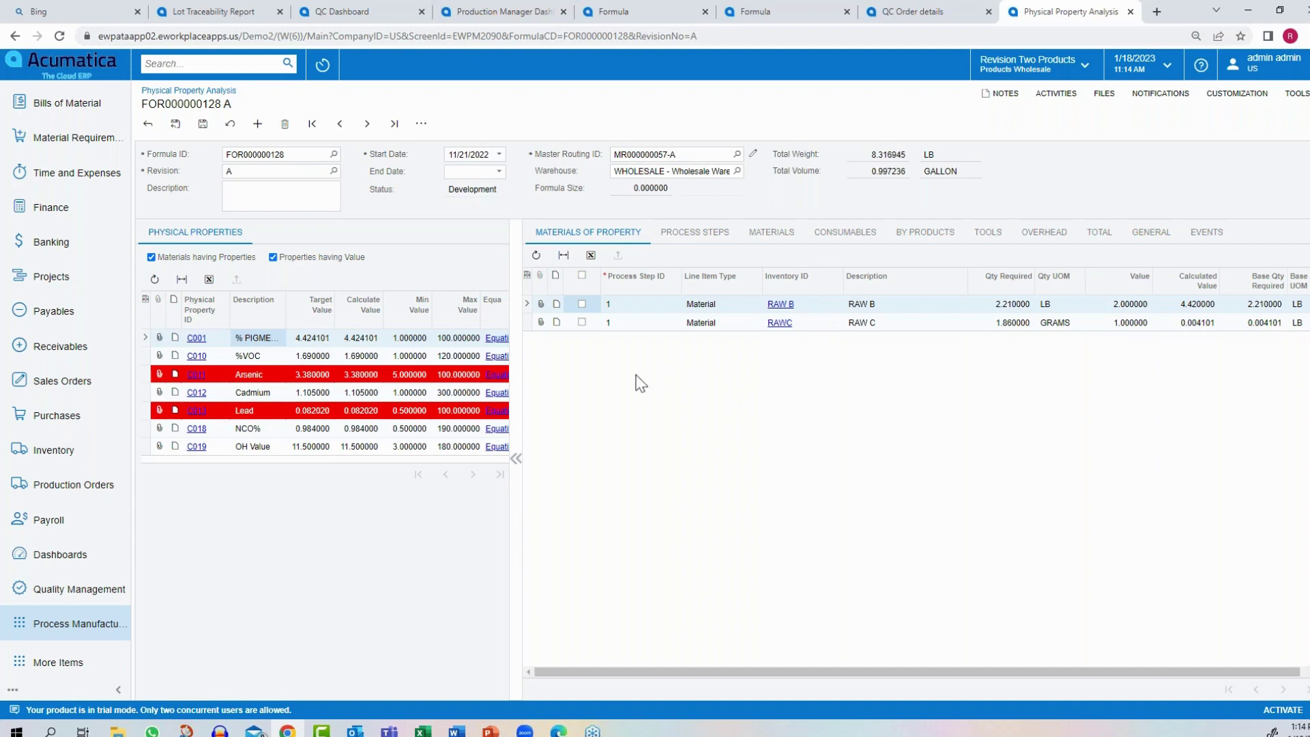
left_click(271, 377)
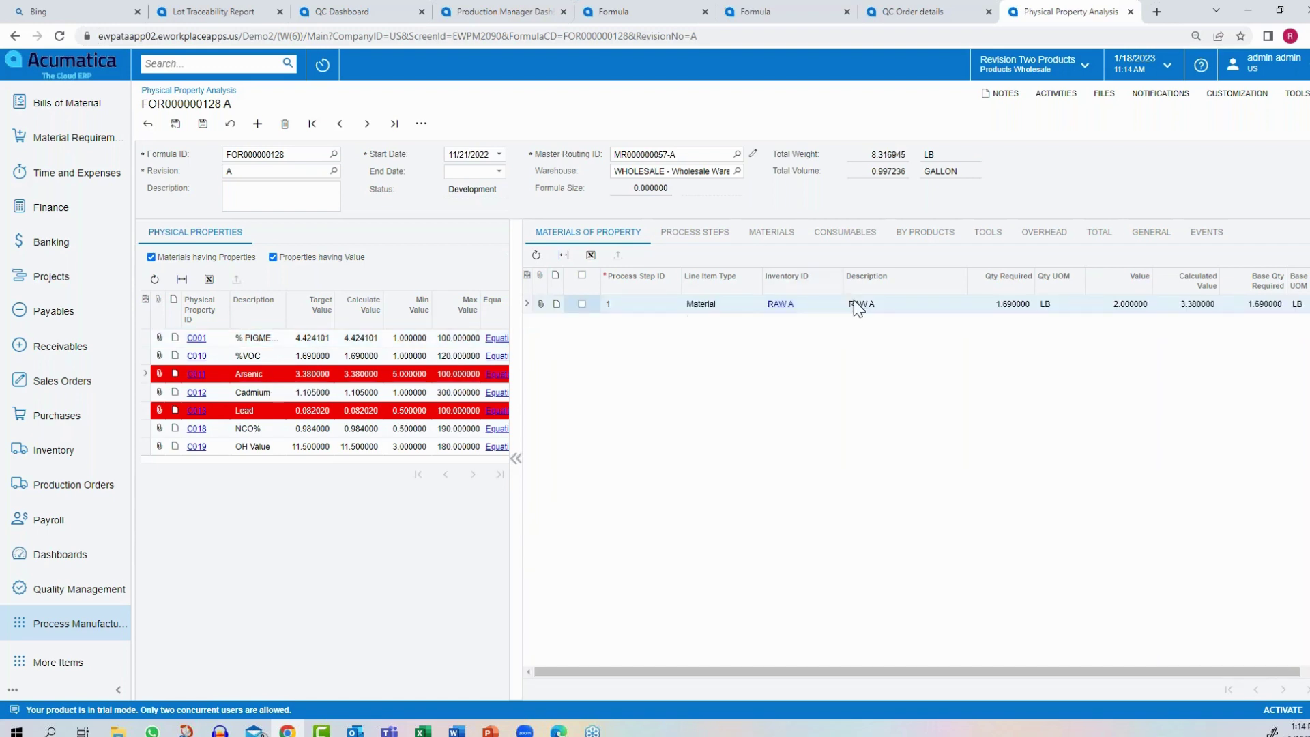
Set the Arsenic property's target value to 4 and return to the formula's full list of materials
right_click(303, 377)
left_click(303, 378)
left_click(304, 375)
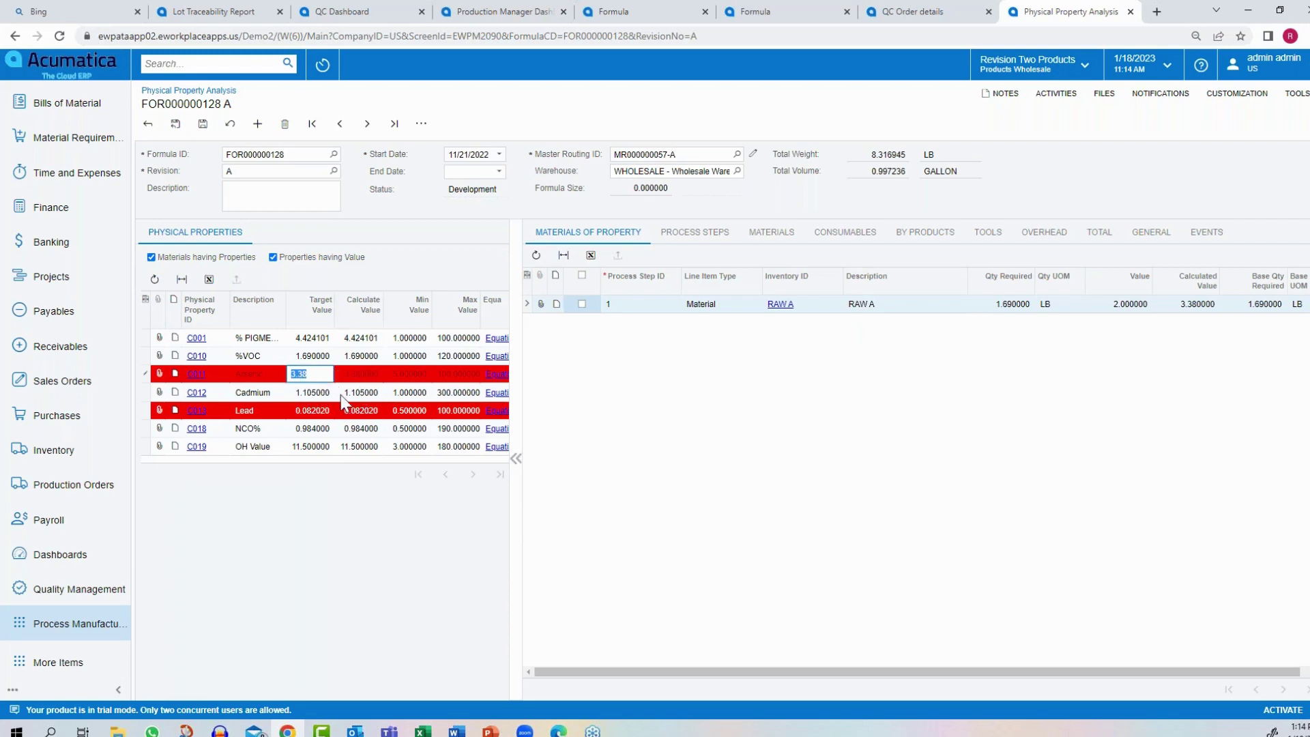
left_click(358, 393)
left_click(361, 374)
left_click(316, 377)
type("4")
key("Return")
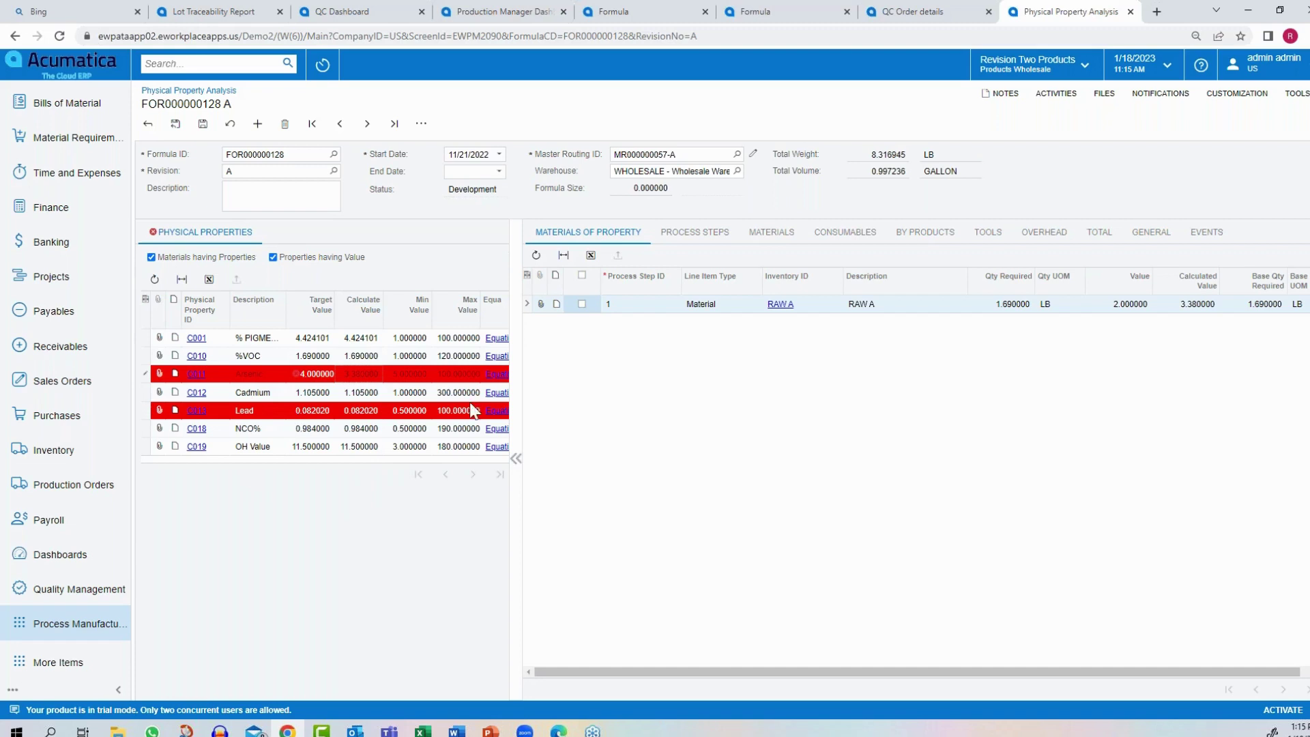
left_click(591, 255)
left_click(765, 232)
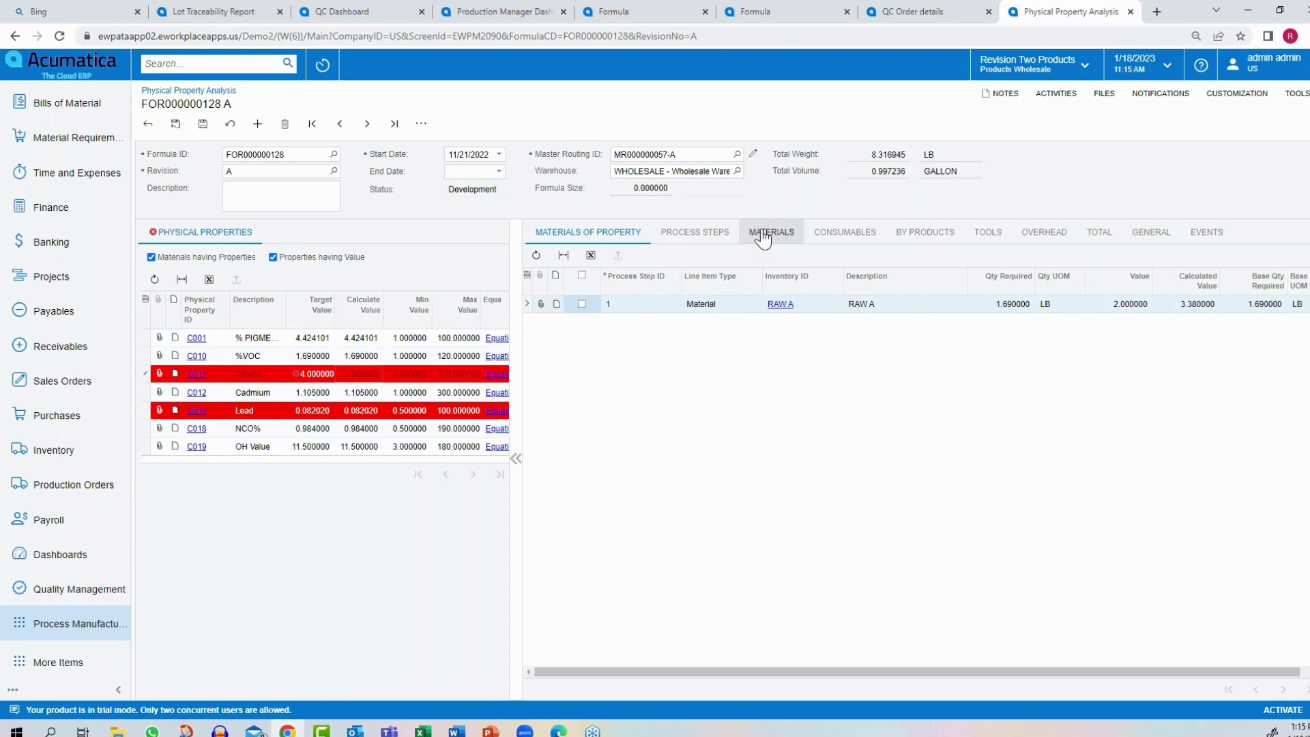
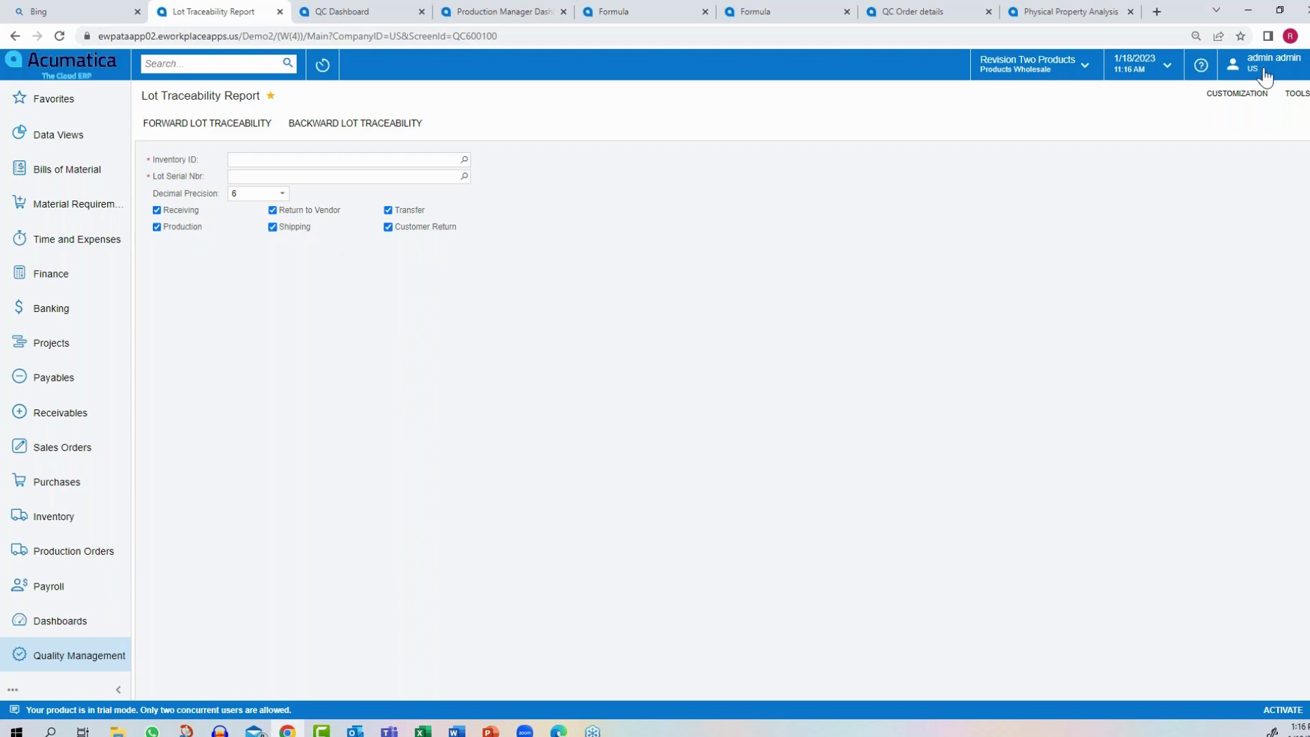
Switch to the Backward Lot Traceability PDF in Microsoft Edge and examine the sales issue and inventory transfer entries for KAC55(Q)
key("alt+Tab")
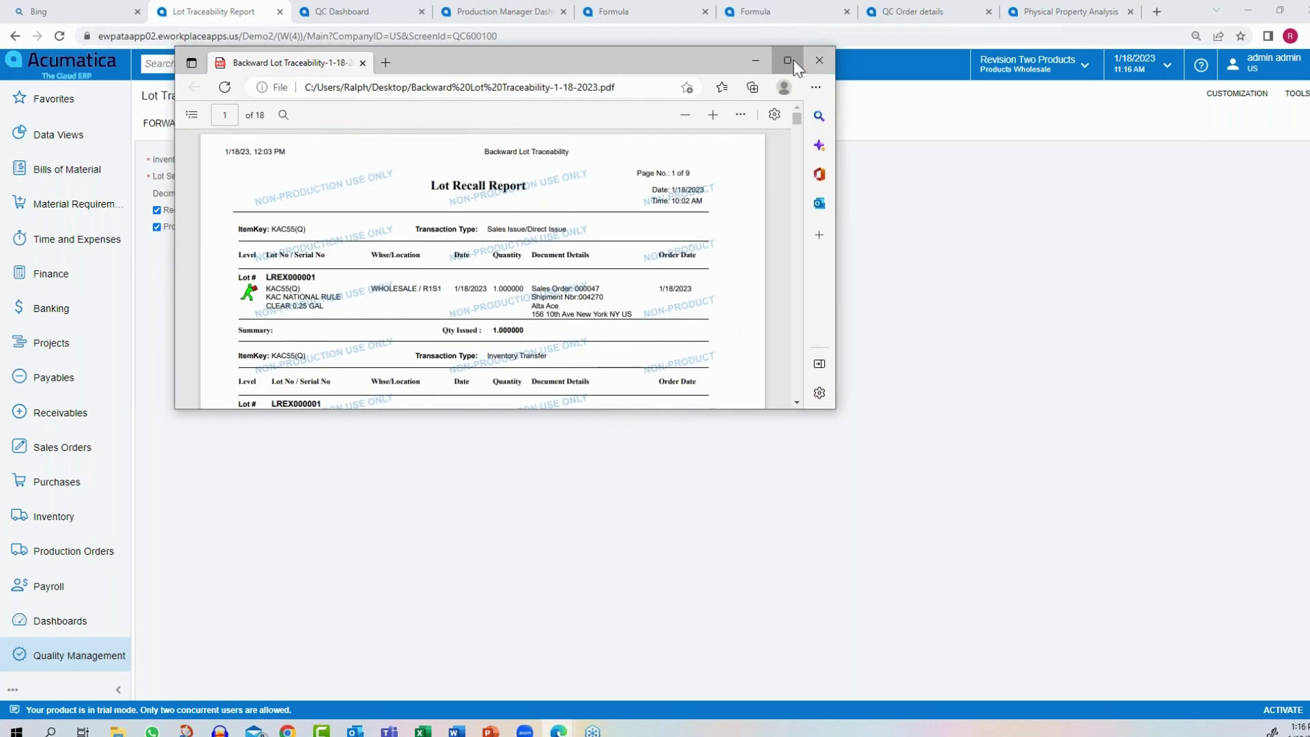
left_click(788, 60)
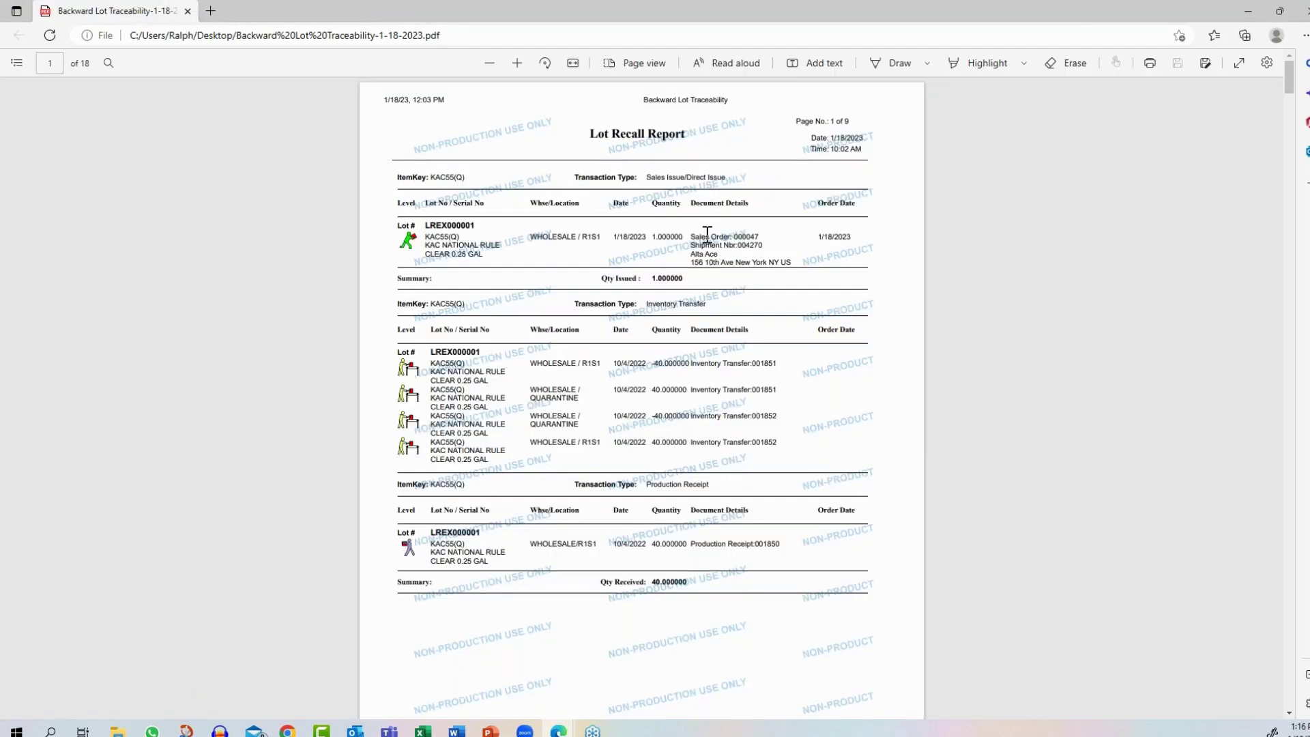
scroll(541, 302, "down", 1)
scroll(541, 302, "down", 10)
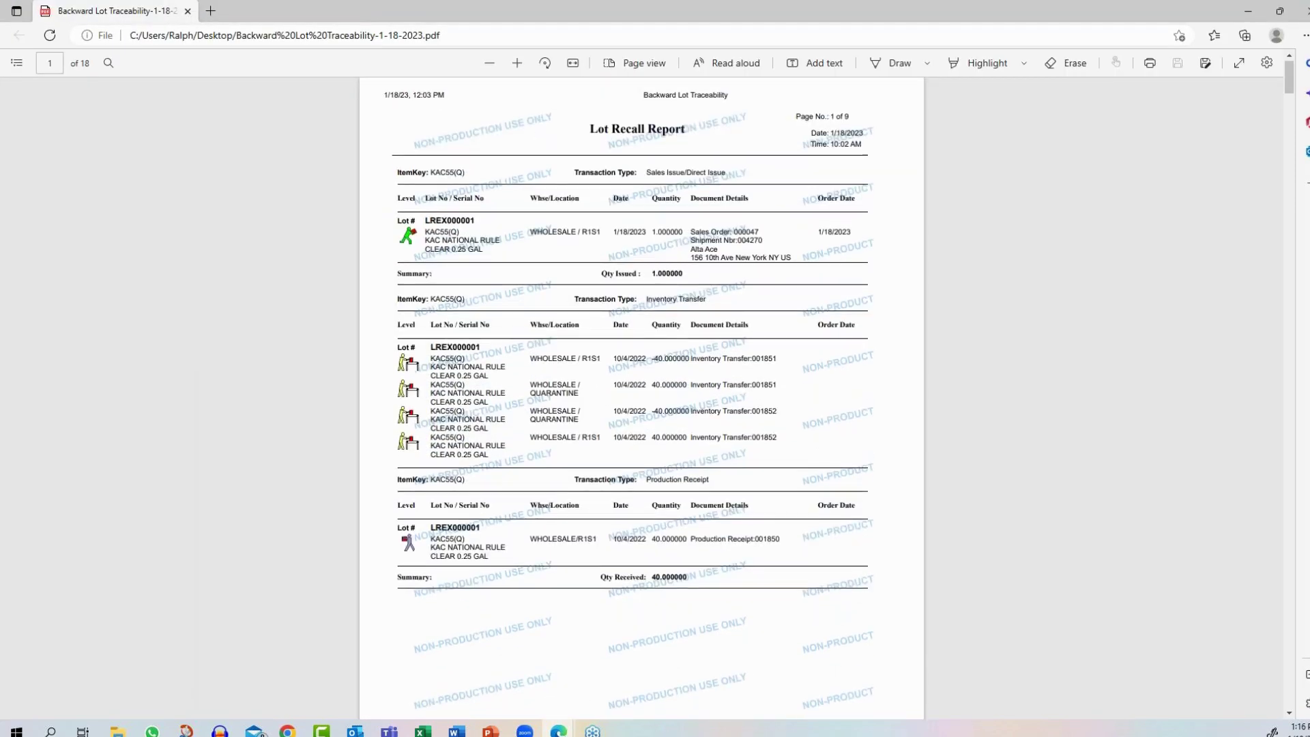
scroll(642, 398, "up", 7)
scroll(641, 398, "down", 10)
scroll(642, 397, "up", 6)
scroll(641, 398, "down", 4)
scroll(641, 398, "up", 8)
scroll(641, 398, "up", 3)
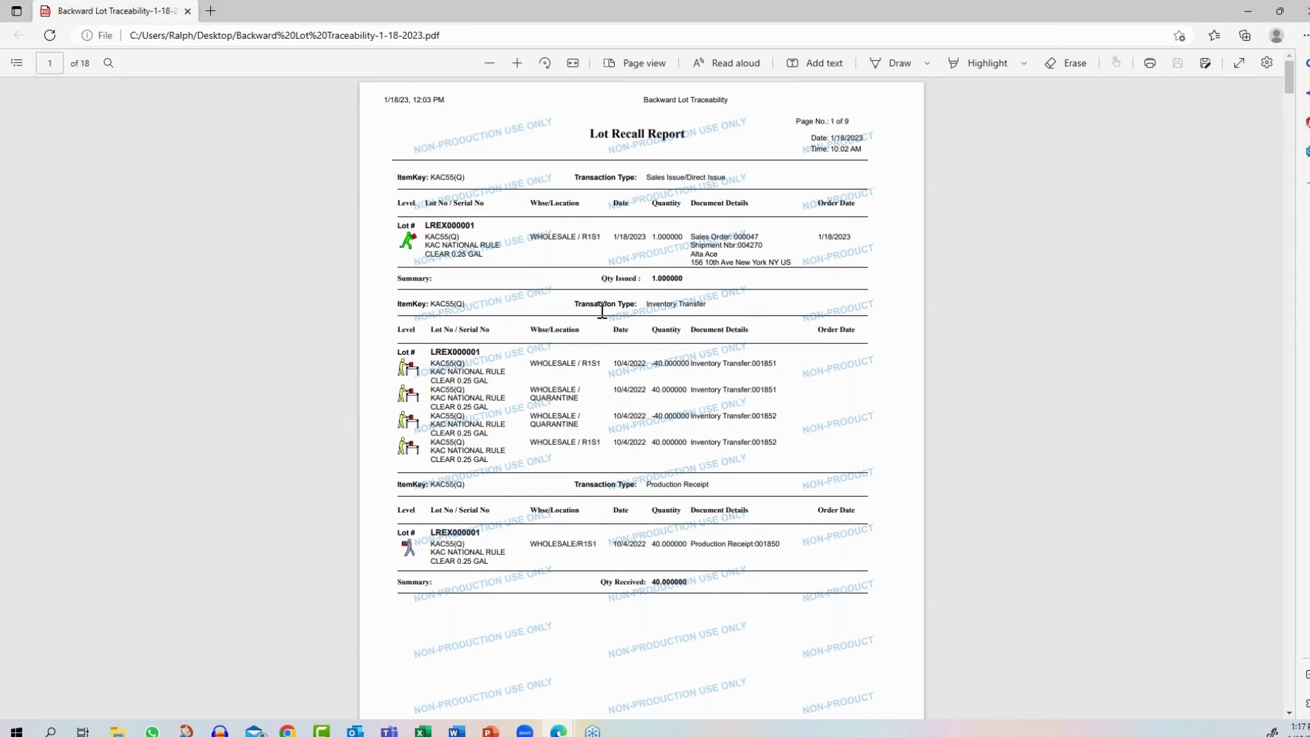
Examine the KAC55(Q) production receipt and the I-KAC55 and PKG QRC transactions on page 3 of the Lot Recall Report
scroll(620, 338, "down", 2)
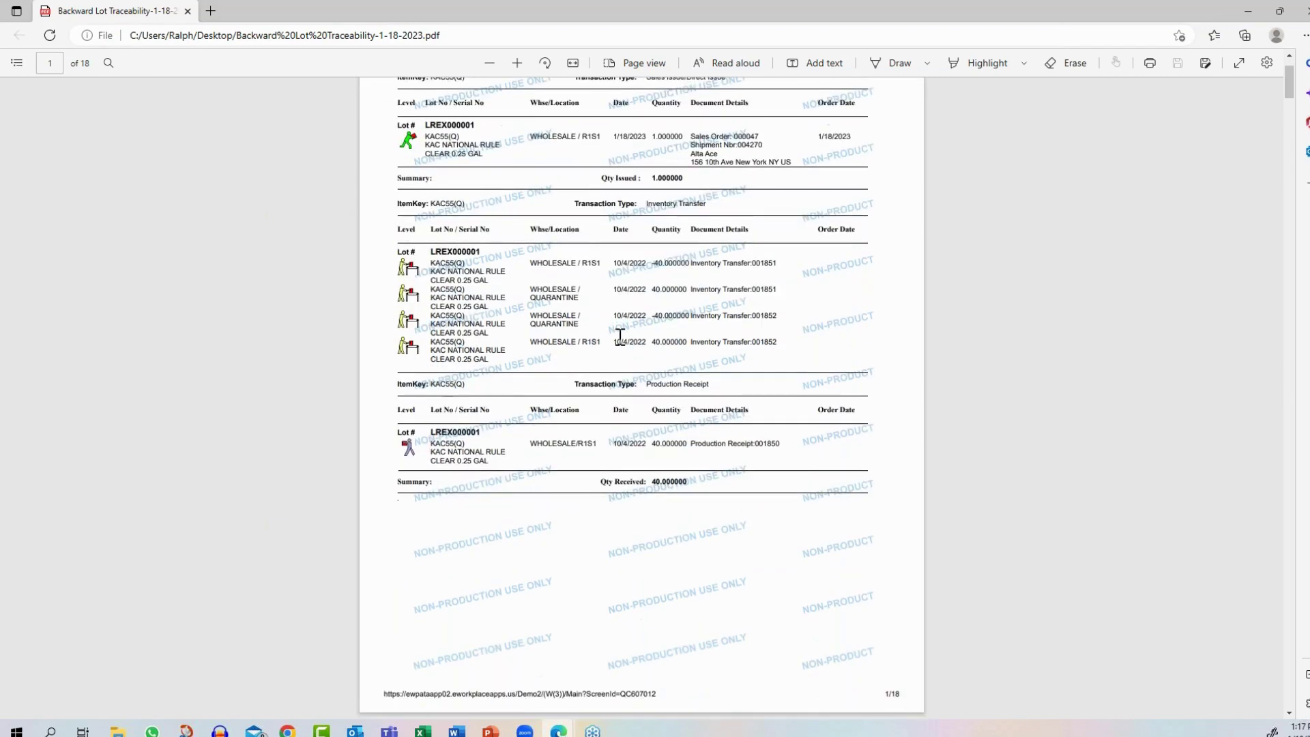
scroll(620, 338, "down", 6)
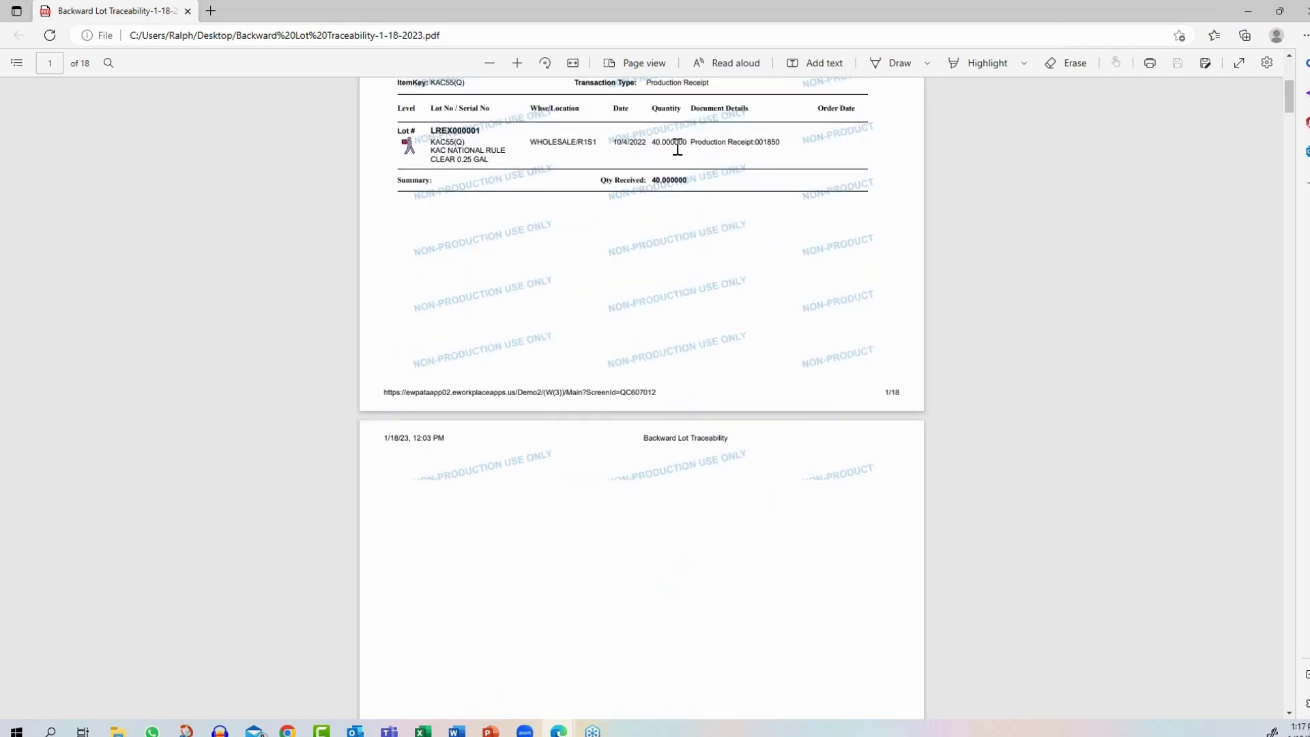
scroll(677, 171, "down", 20)
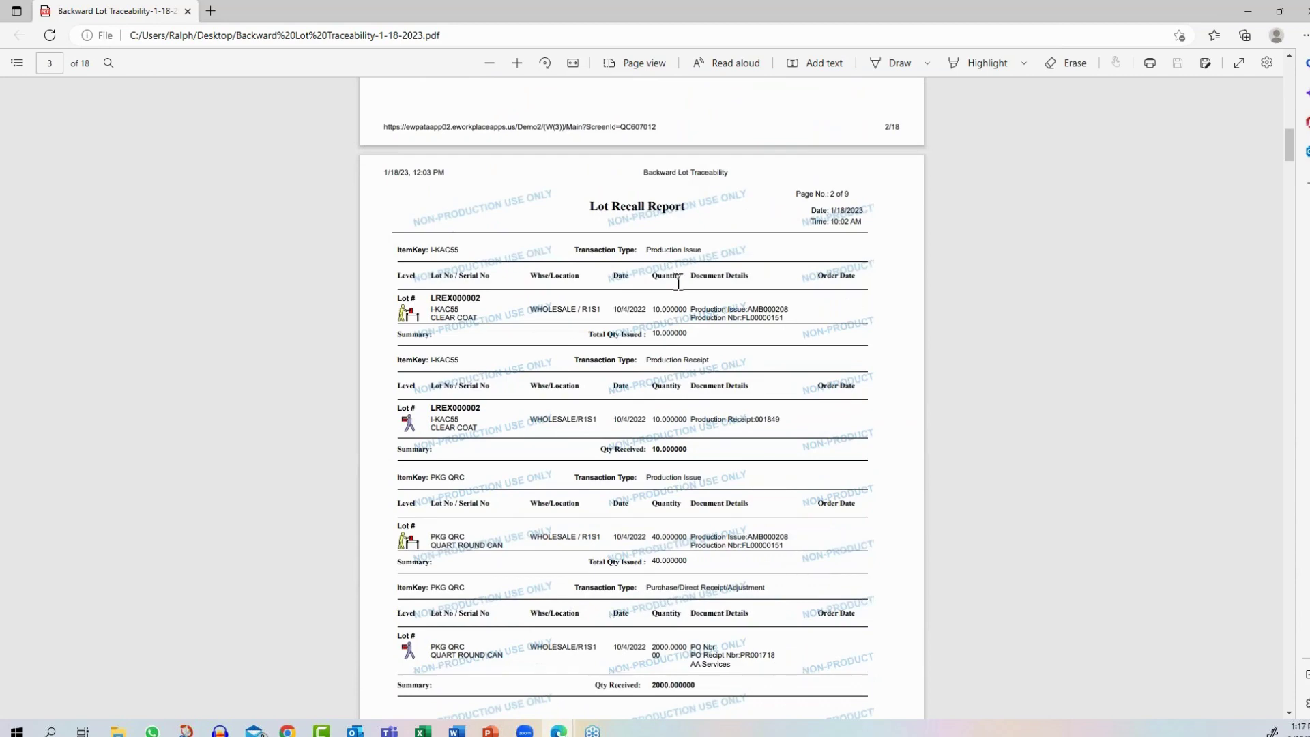
scroll(679, 281, "down", 6)
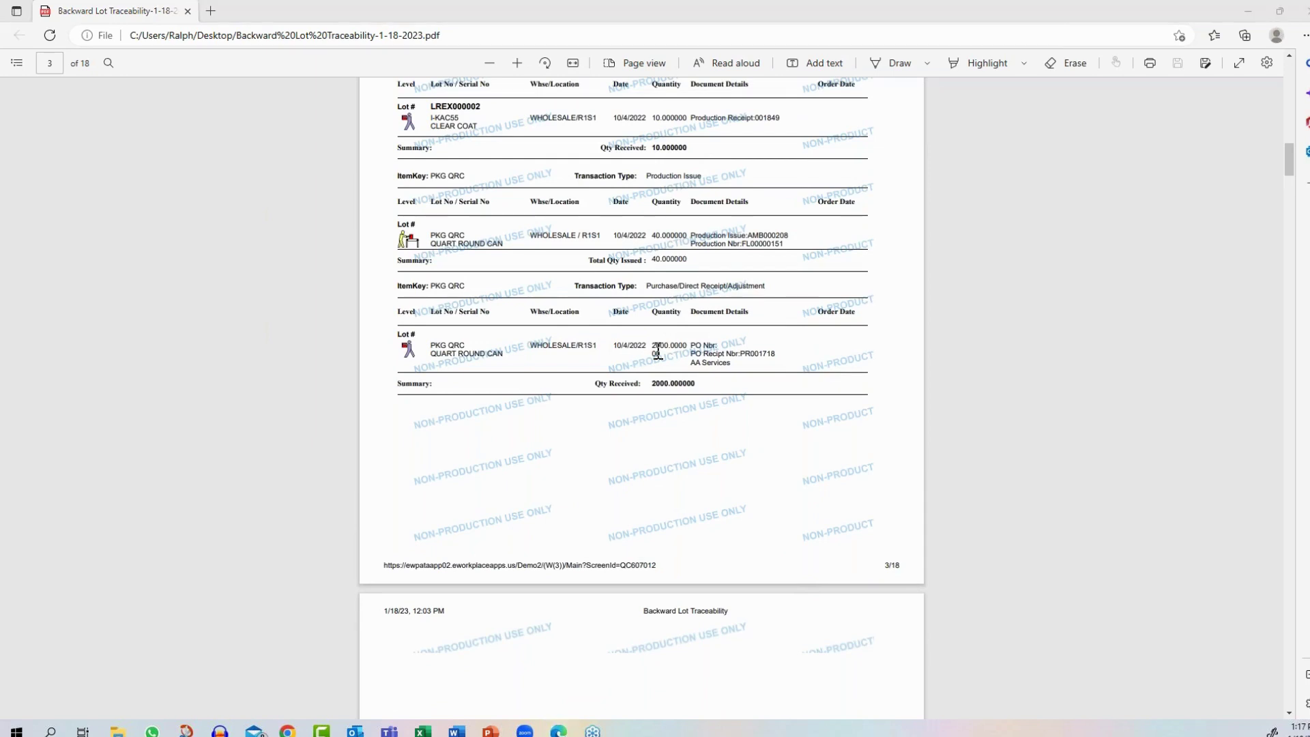
Switch back to Acumatica and revisit the Production Manager and QC dashboards, the Physical Property Analysis and the Lot Traceability Report
key("alt+Tab")
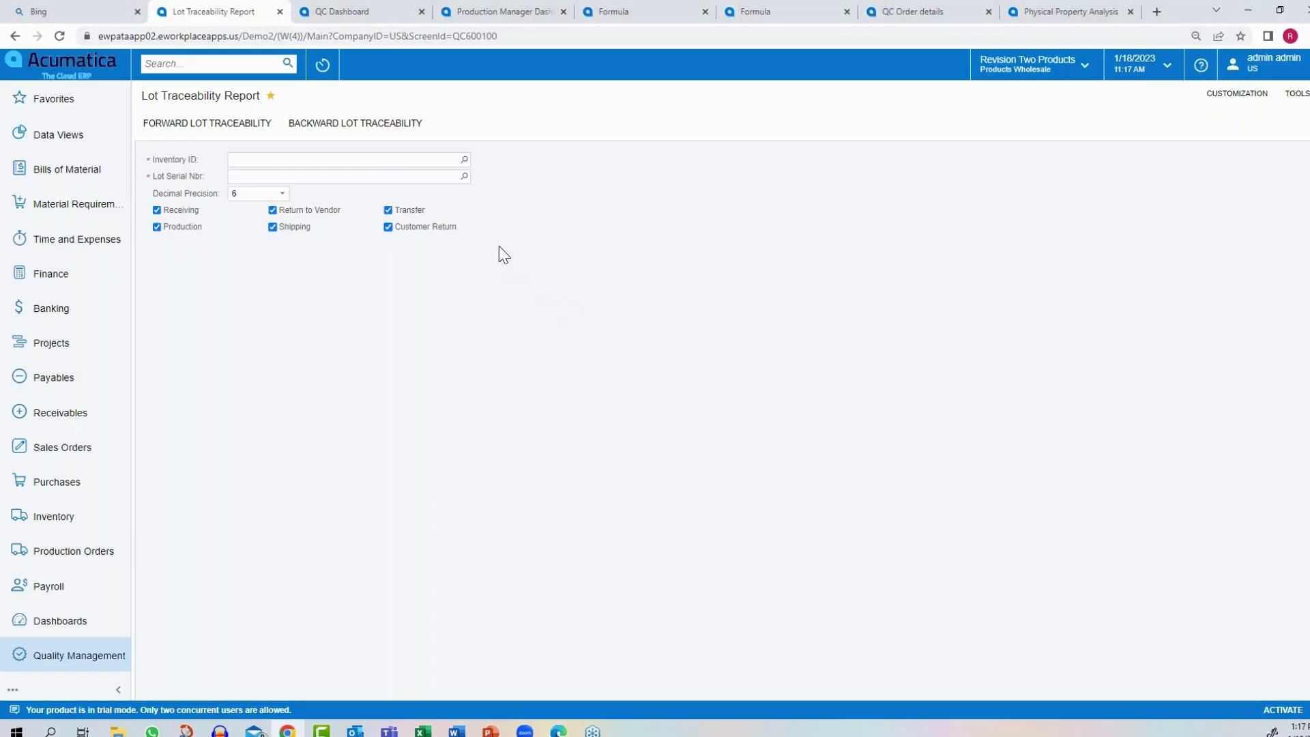
left_click(497, 14)
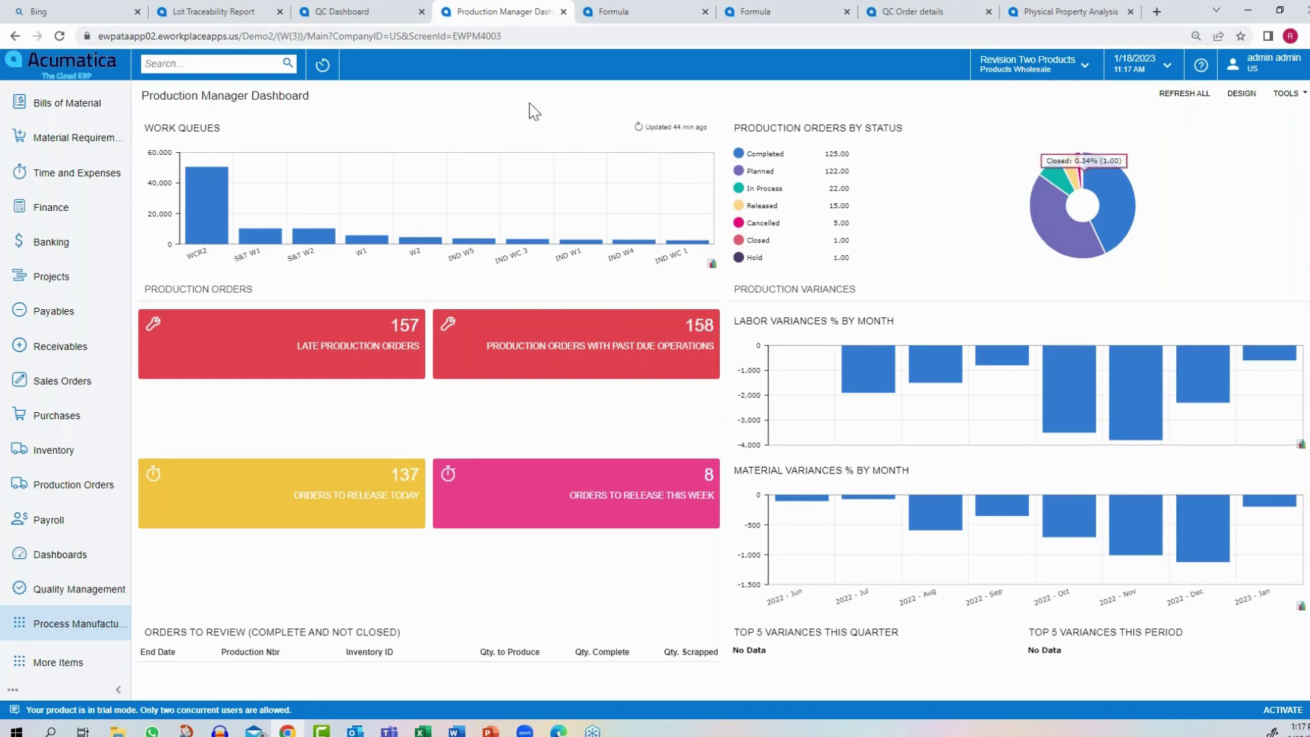
left_click(377, 21)
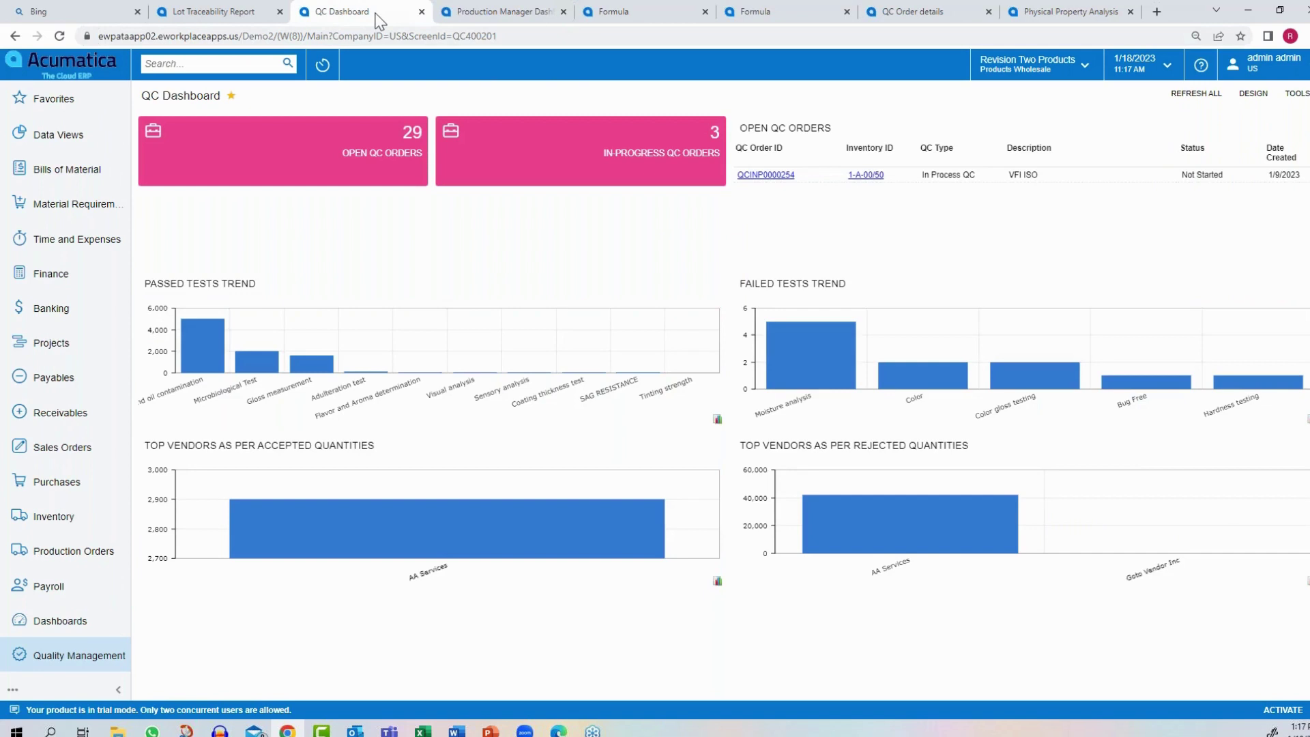
left_click(1042, 23)
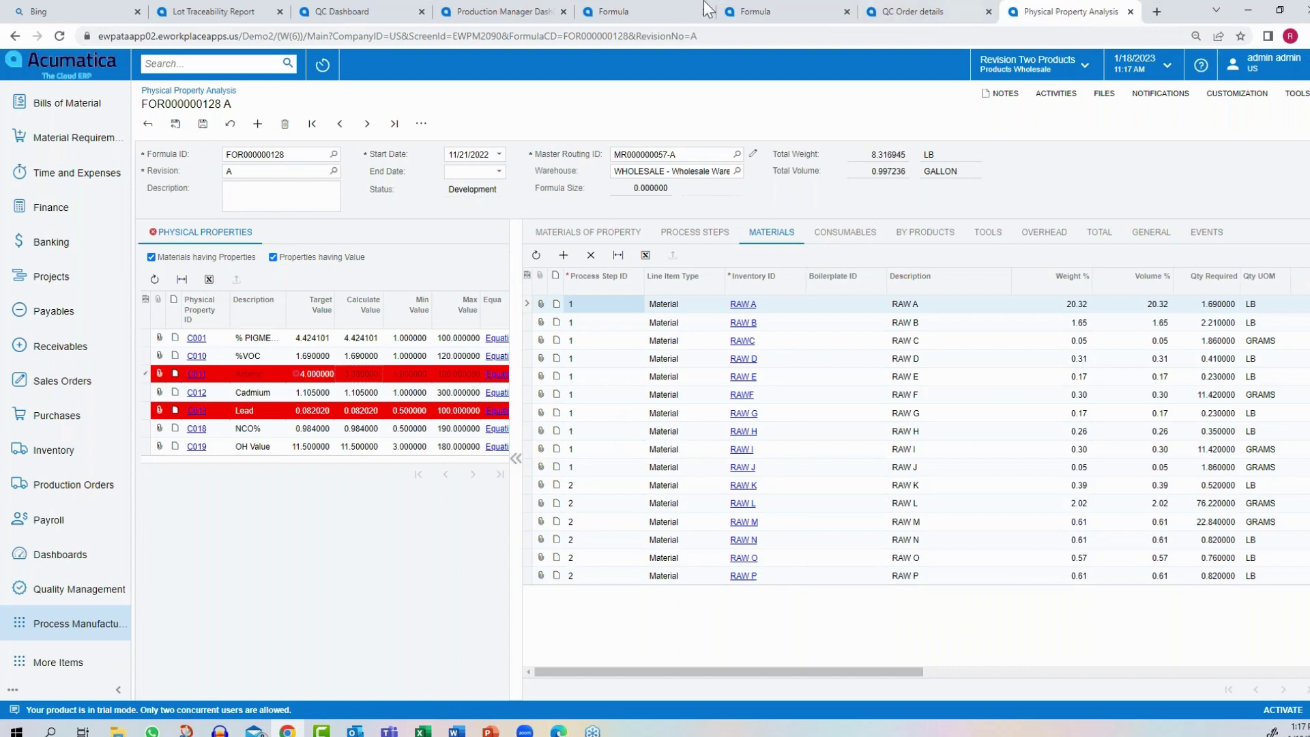
left_click(240, 19)
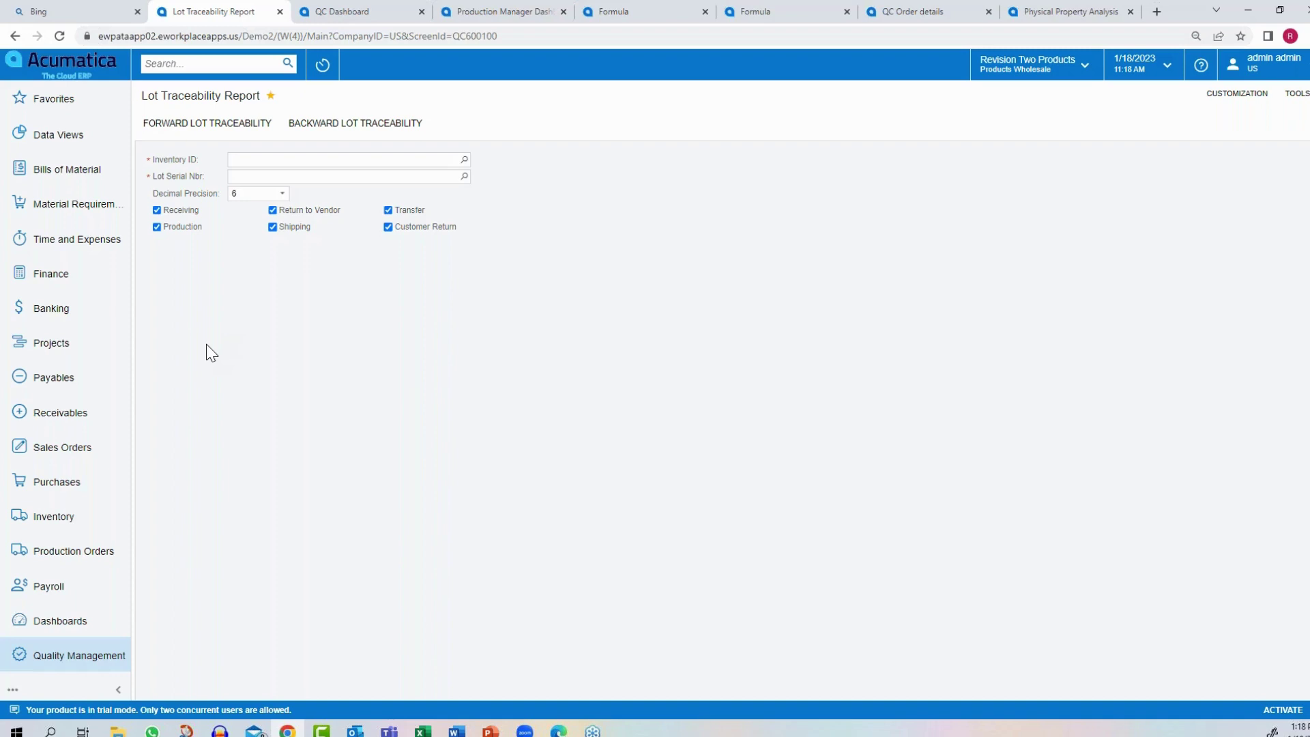
Open the Process Manufacturing workspace and look through its transactions, profiles, processes, inquiries and reports
scroll(85, 648, "down", 1)
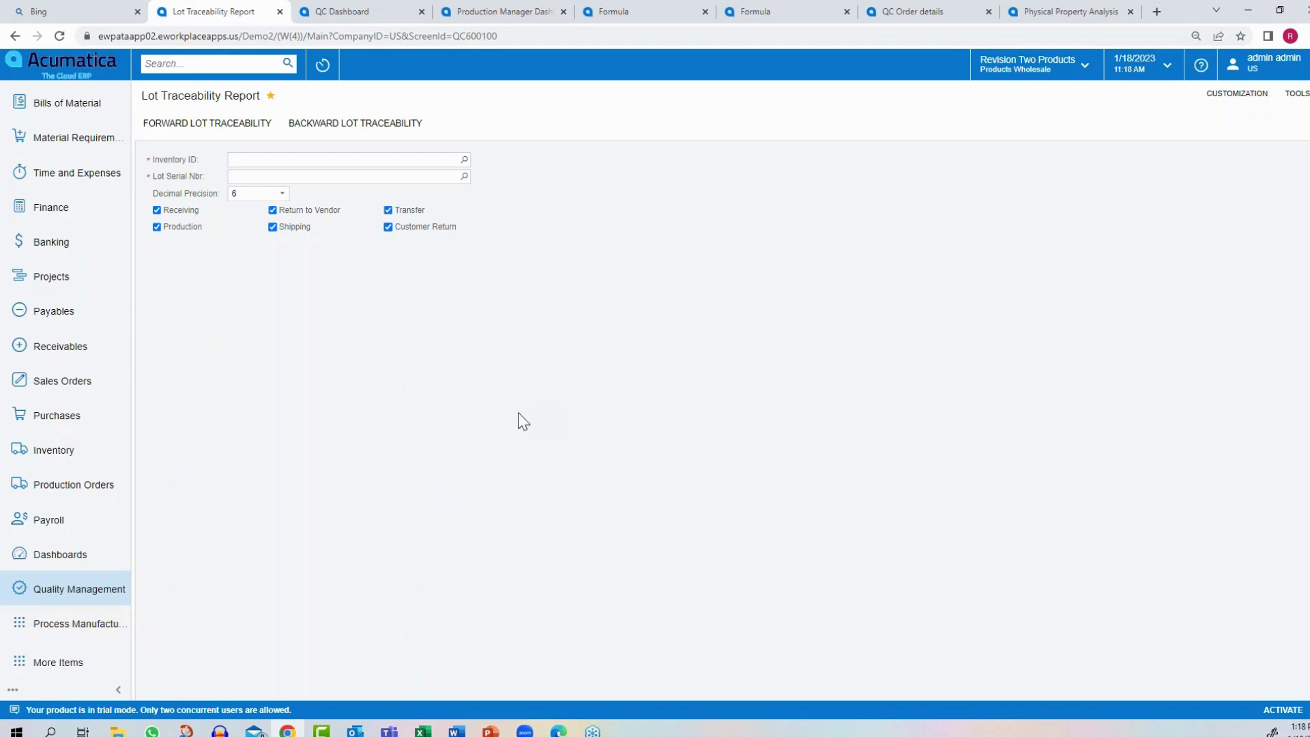
left_click(55, 624)
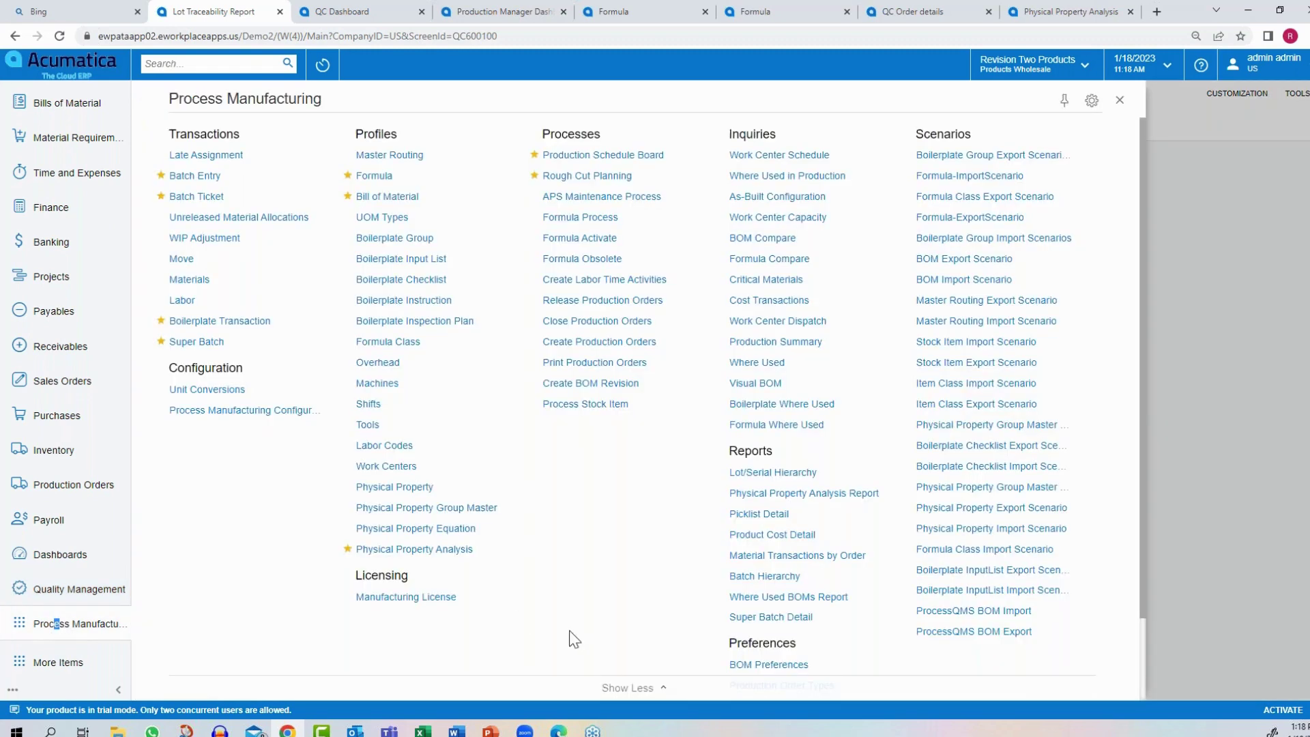
scroll(574, 637, "down", 3)
scroll(585, 605, "up", 3)
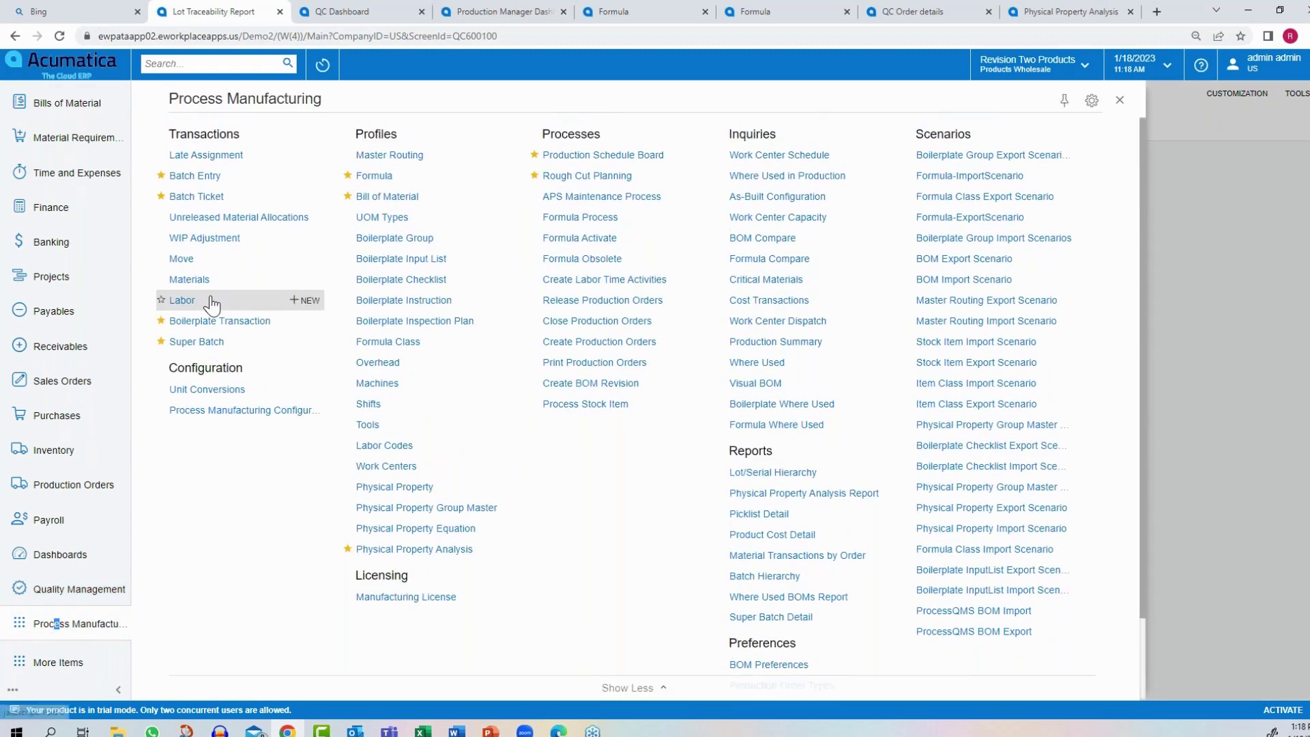
View the list of favorite screens and reopen the Process Manufacturing workspace
scroll(75, 164, "up", 2)
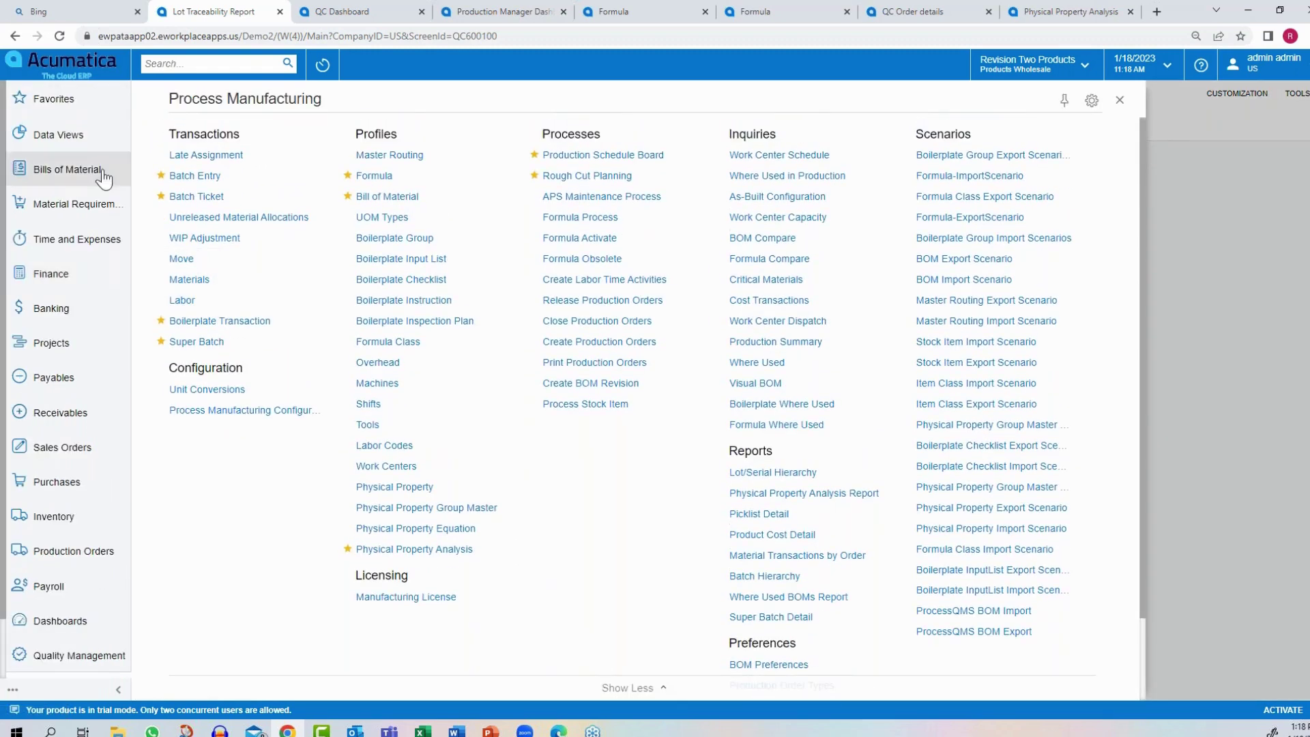
left_click(62, 107)
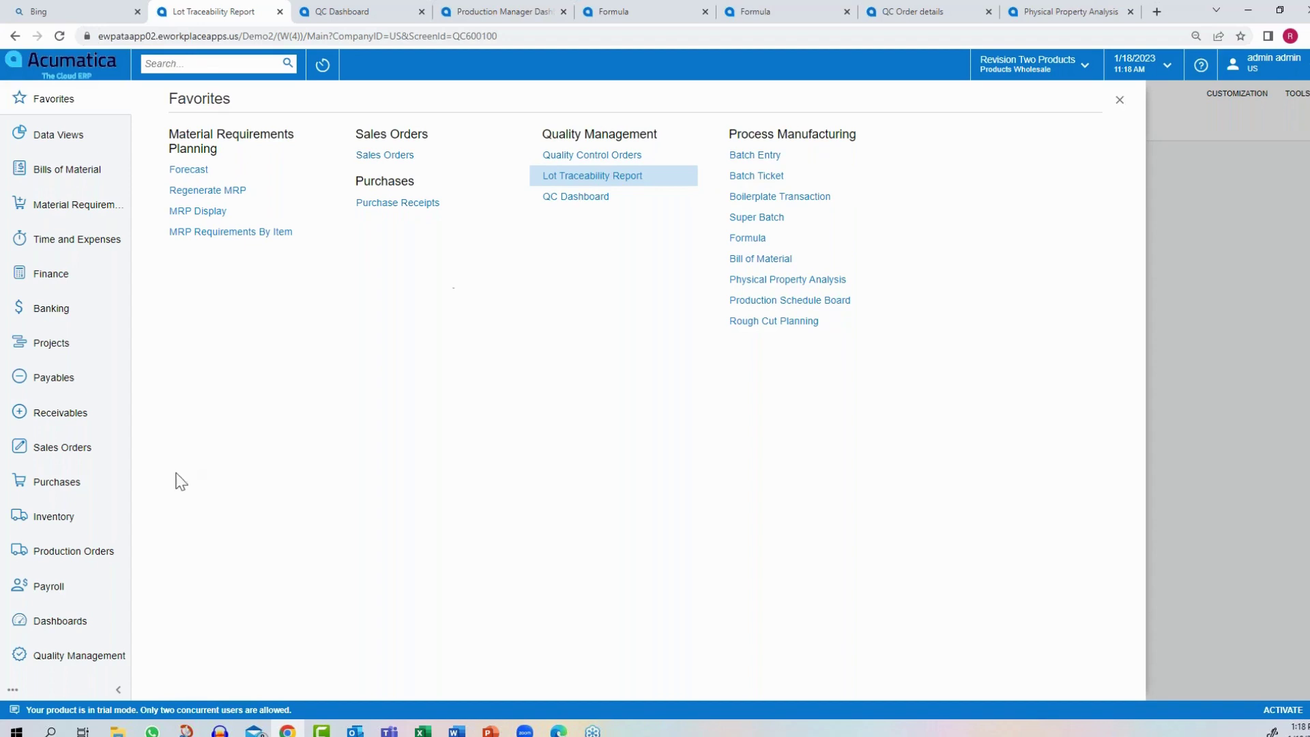
scroll(80, 657, "down", 1)
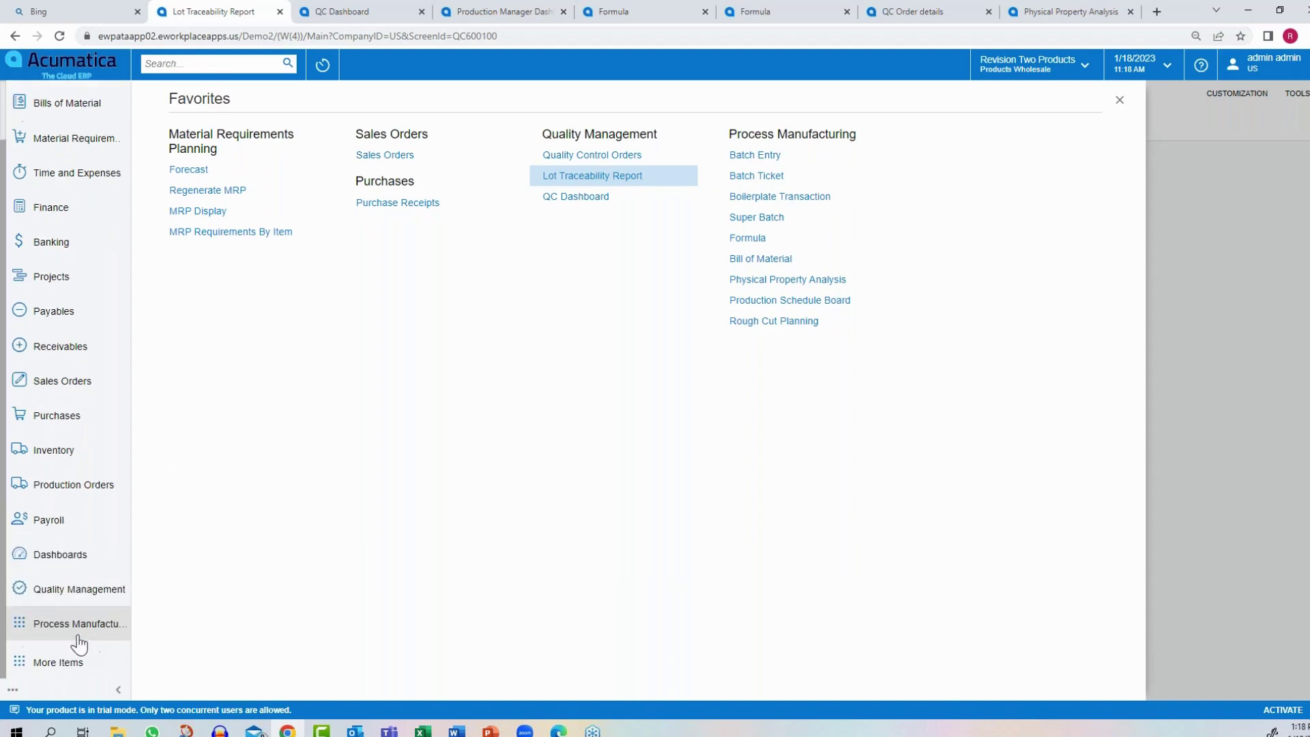
left_click(81, 632)
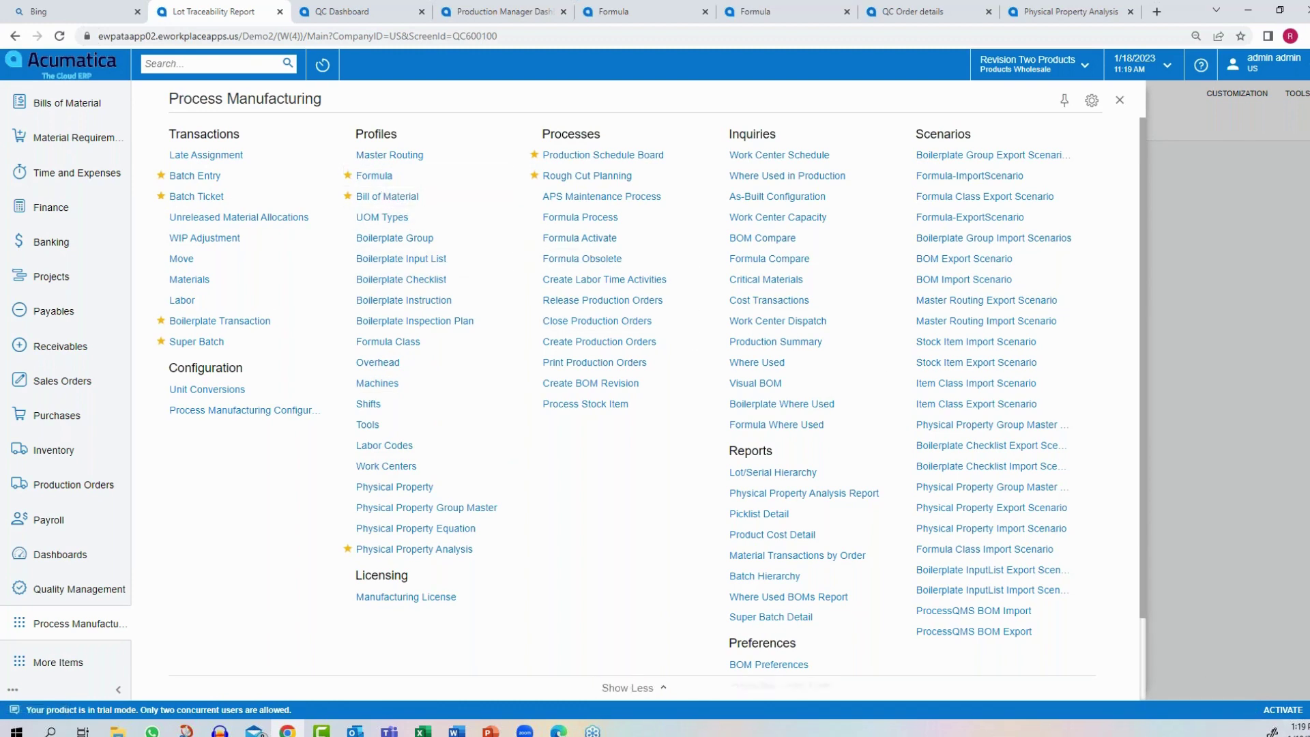
Review the process steps of formula FOR000000075 and the target, minimum and maximum values of its Tinting strength test
left_click(1144, 726)
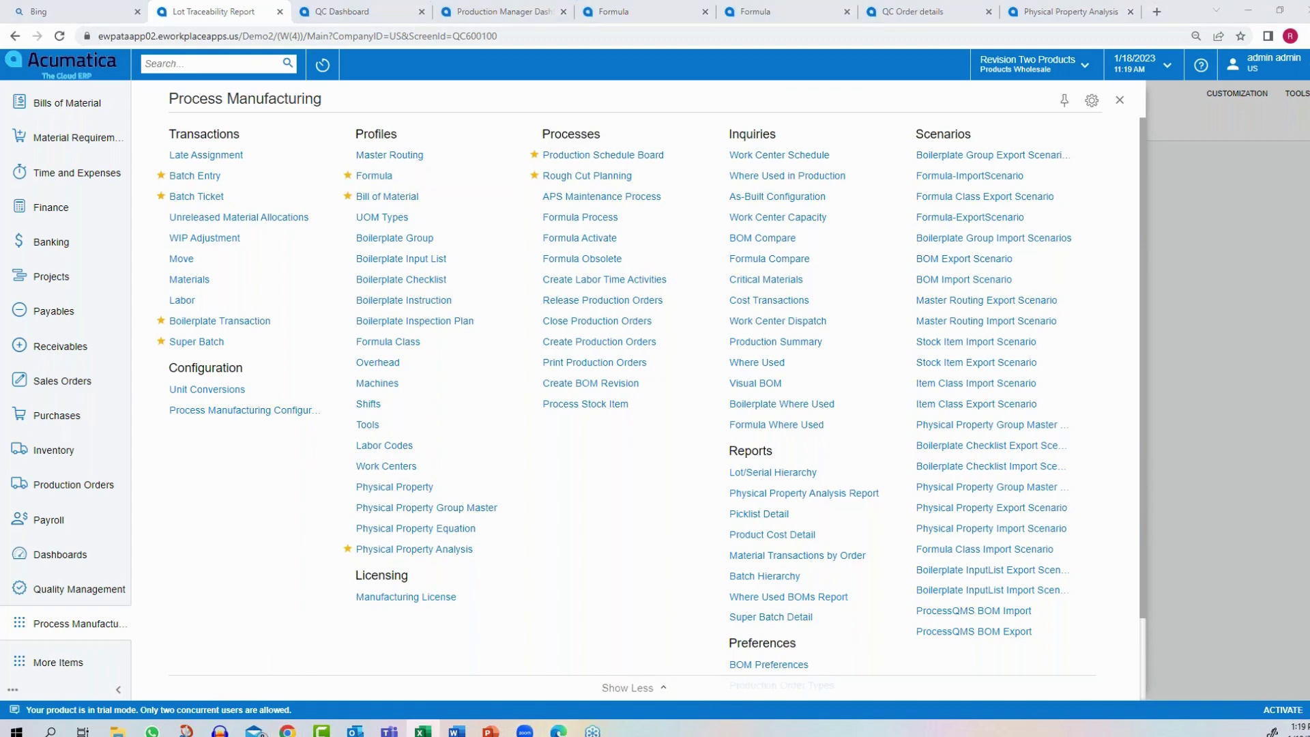
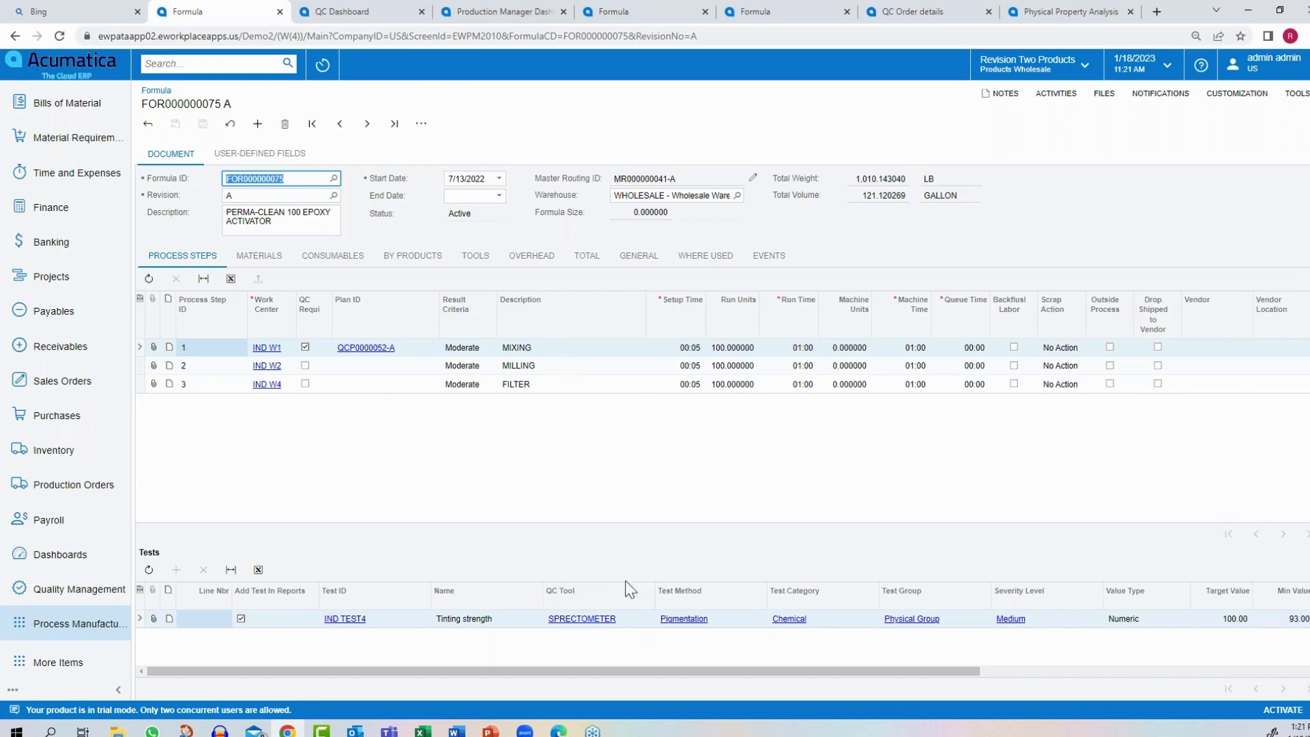
left_click(731, 683)
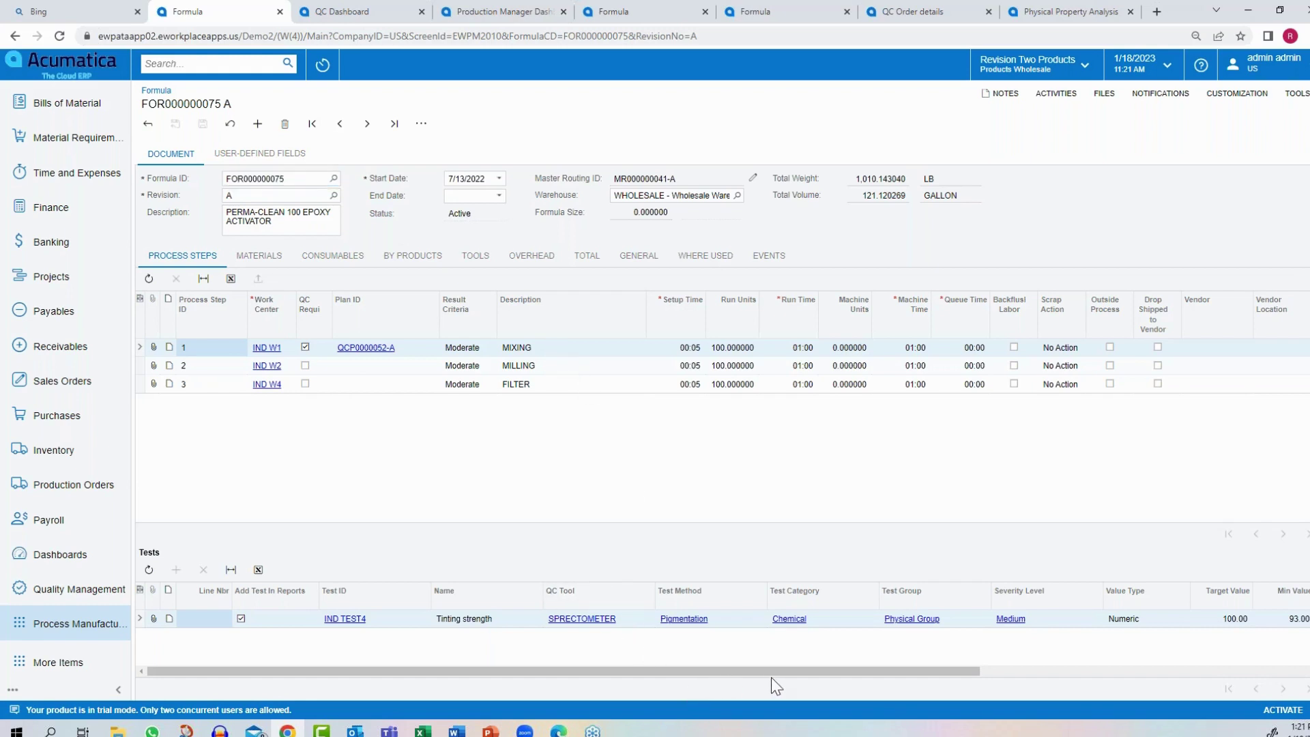
left_click_drag(773, 677, 1048, 690)
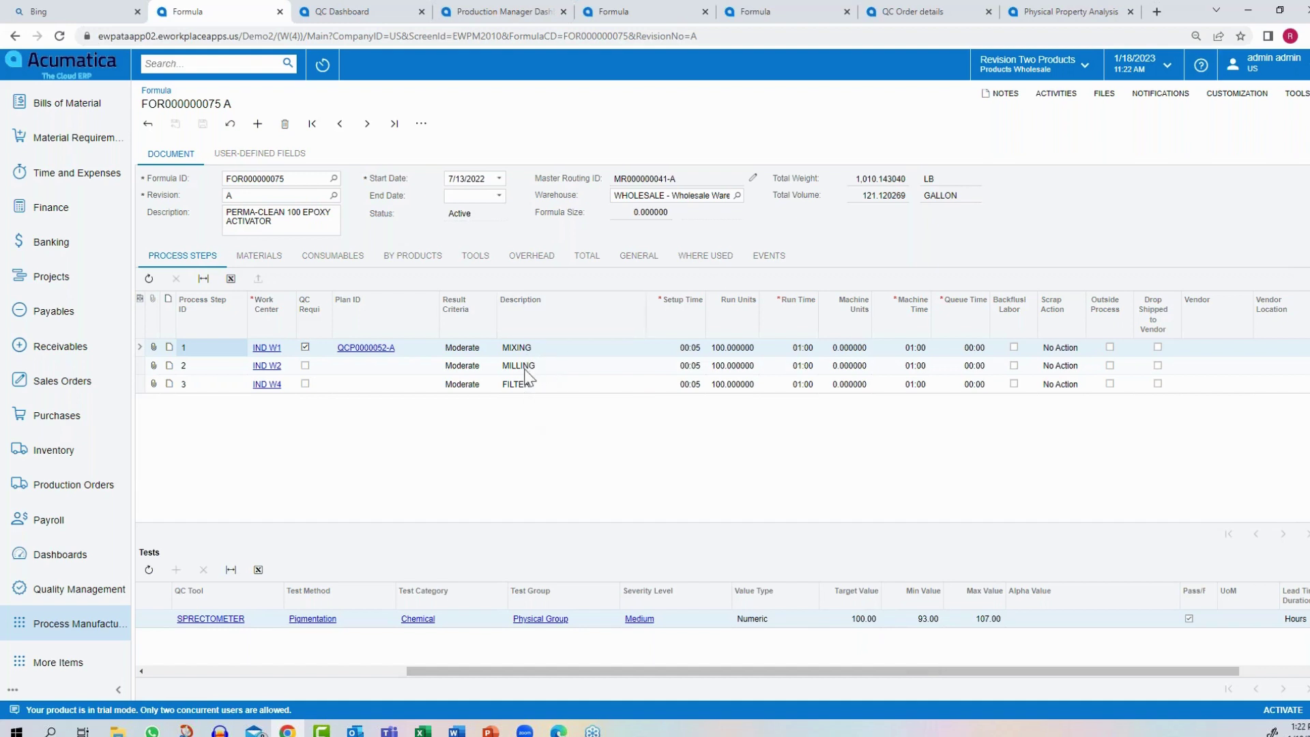
View the formula's materials and inspect the PERMA CLEAN EPOXY checklist of boilerplate instruction BPINST000040, closing both windows again
left_click(270, 259)
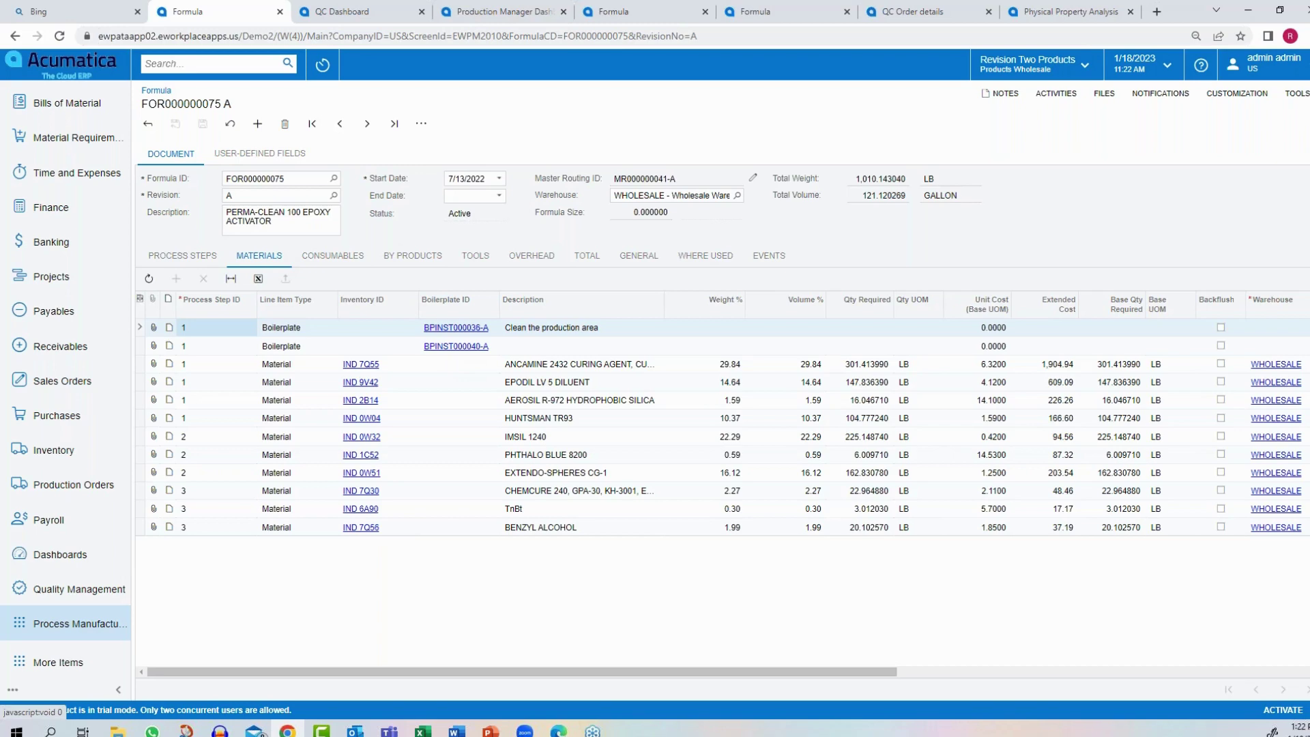
left_click(456, 346)
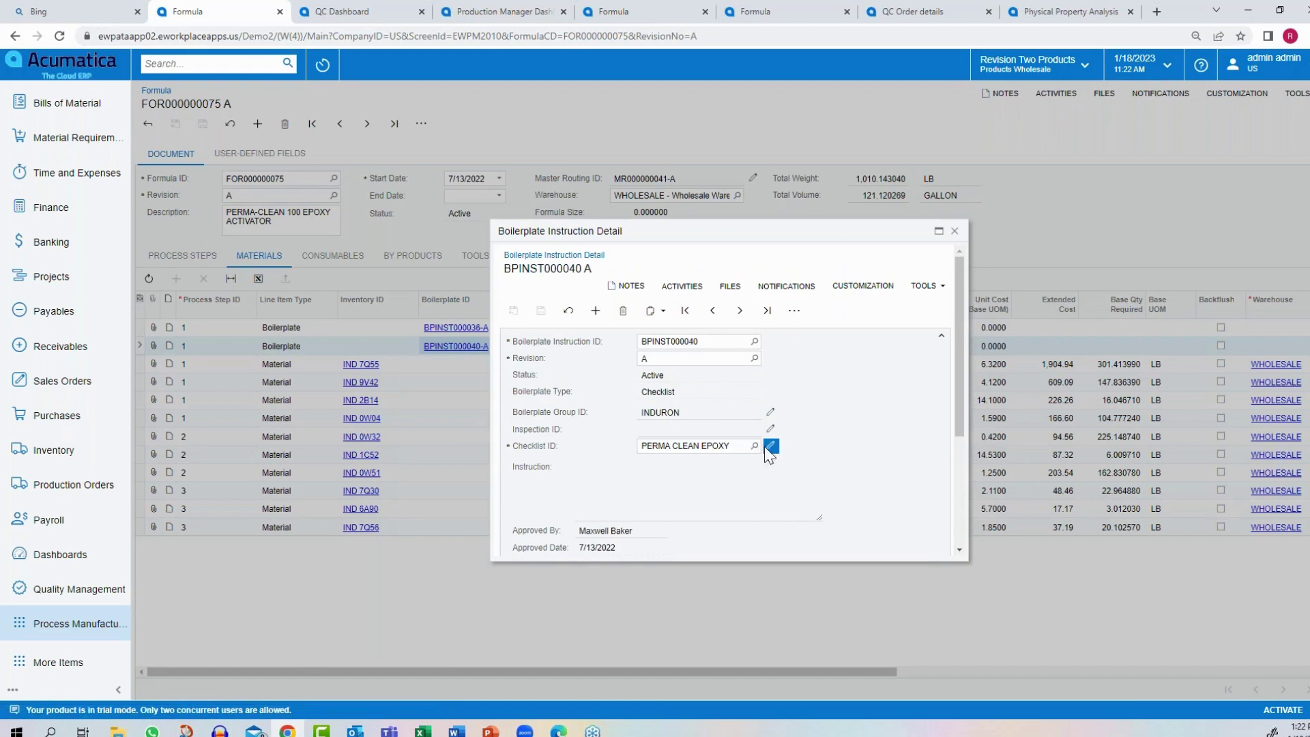
left_click(772, 446)
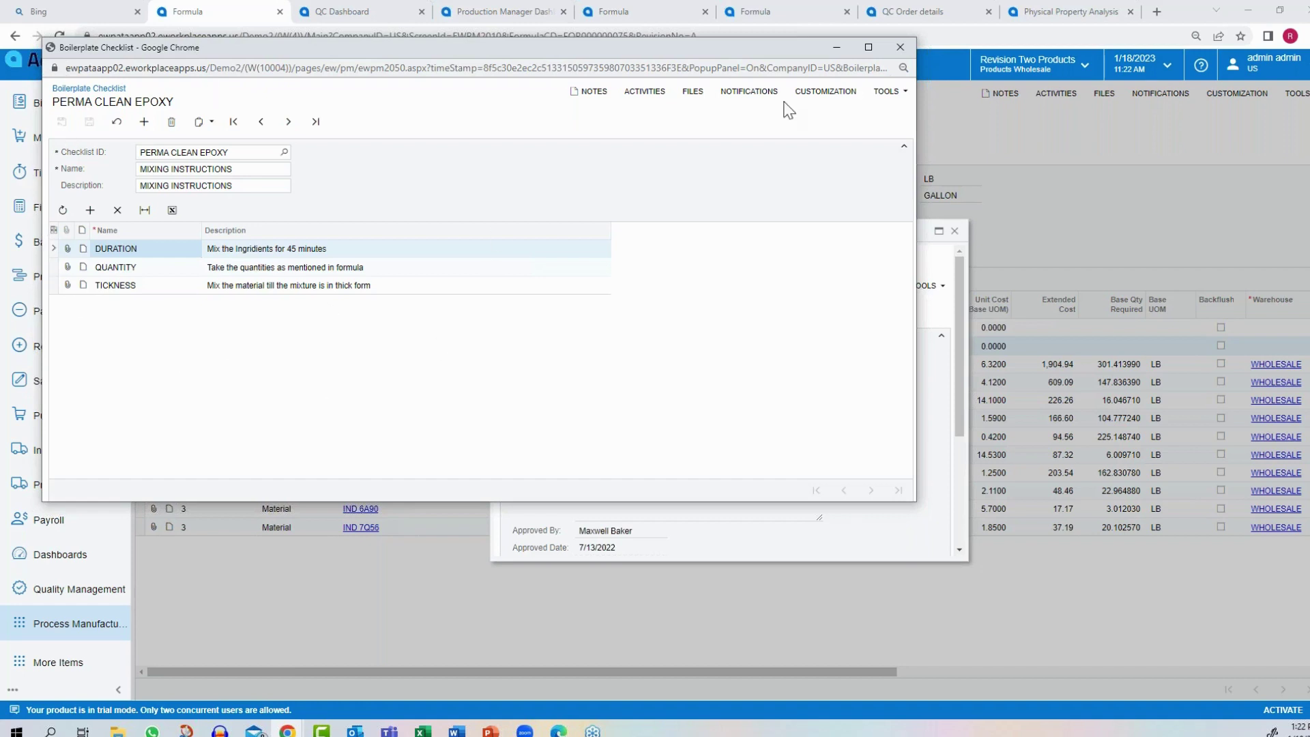
left_click(901, 48)
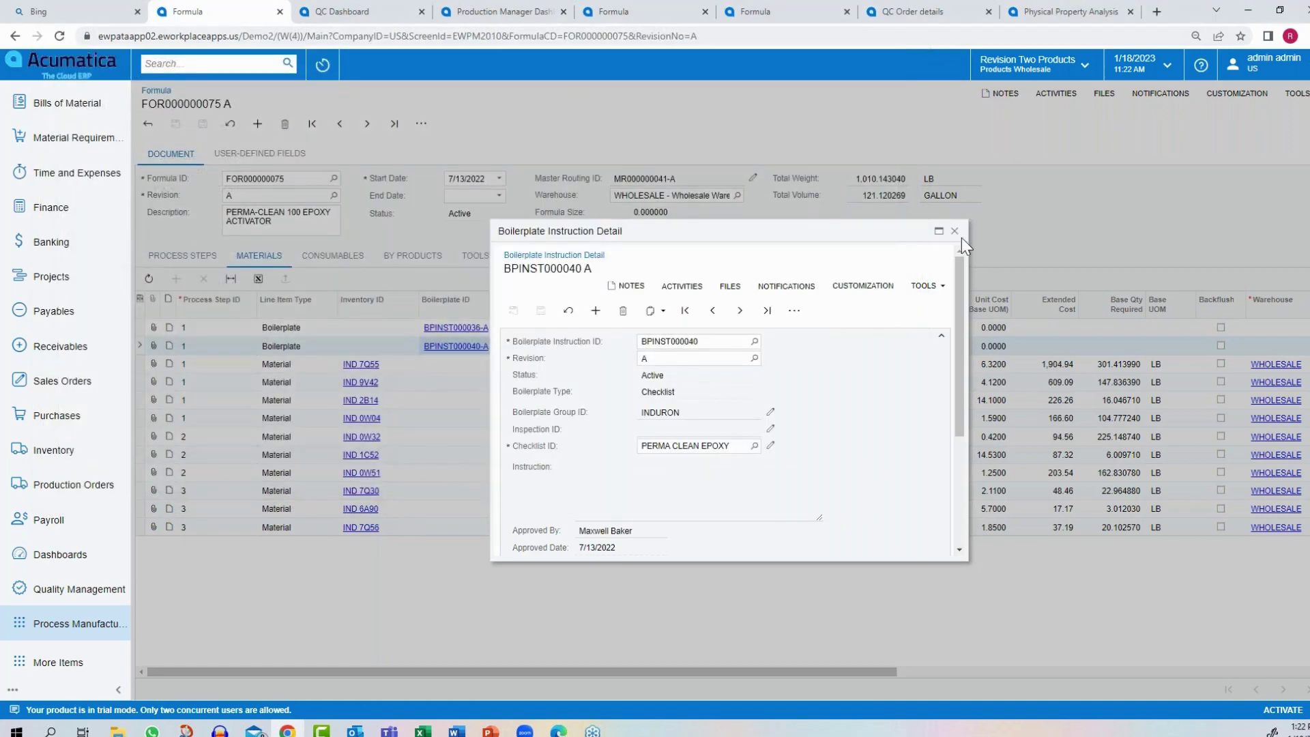
left_click(955, 232)
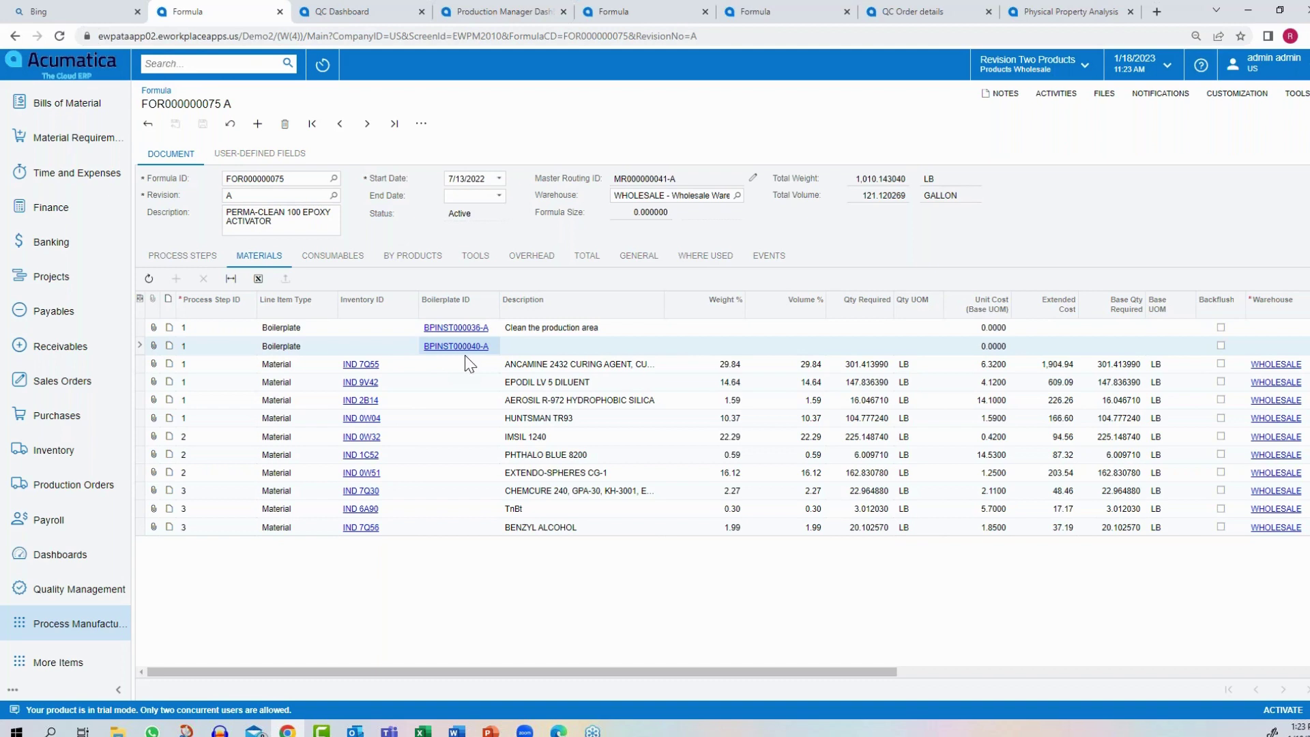
Open stock item IND 7Q55 from the formula's materials, check its inspection and checklist setup, and close it
left_click(360, 365)
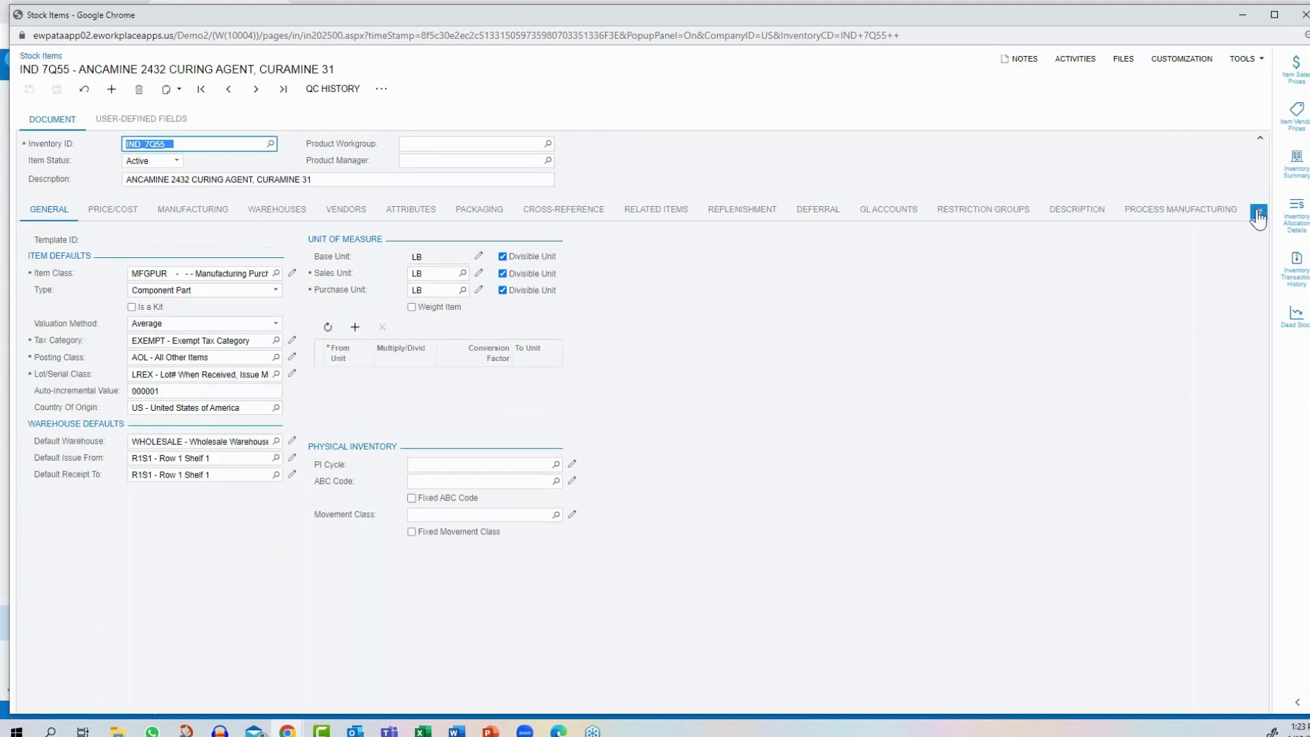
left_click(1260, 213)
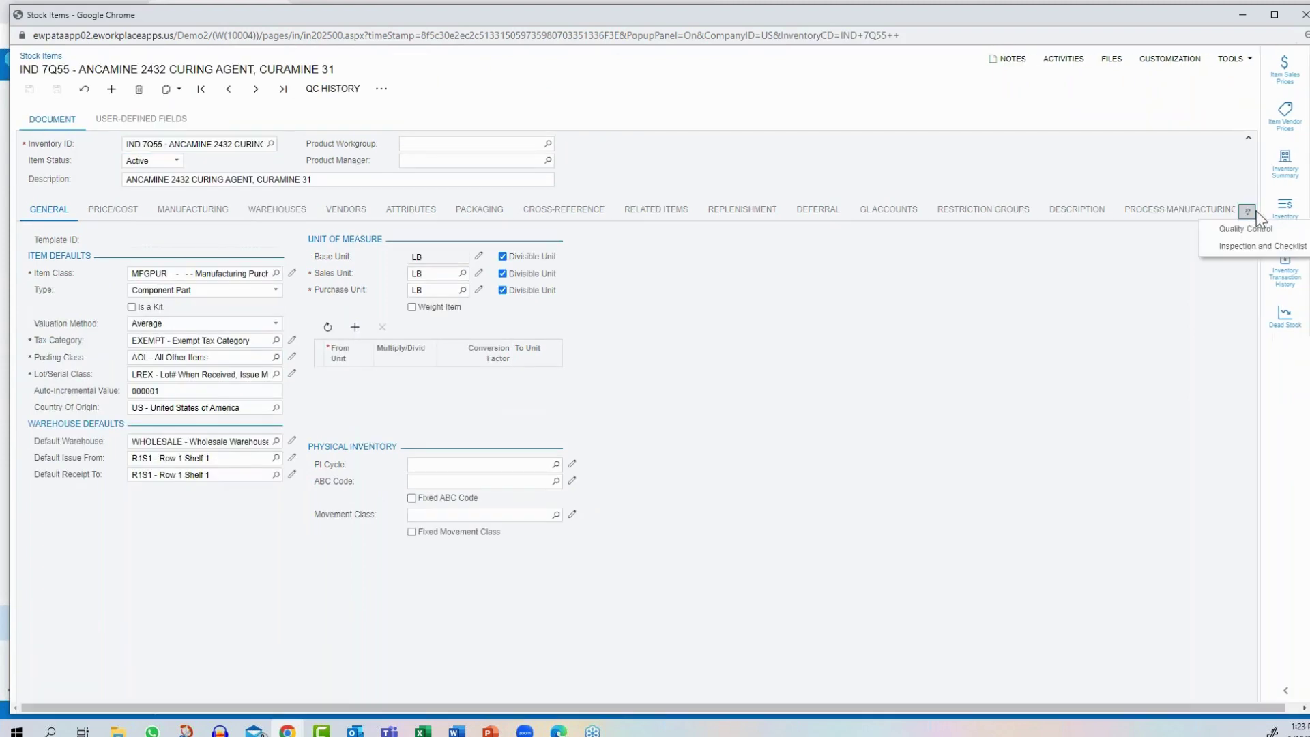
left_click(1248, 248)
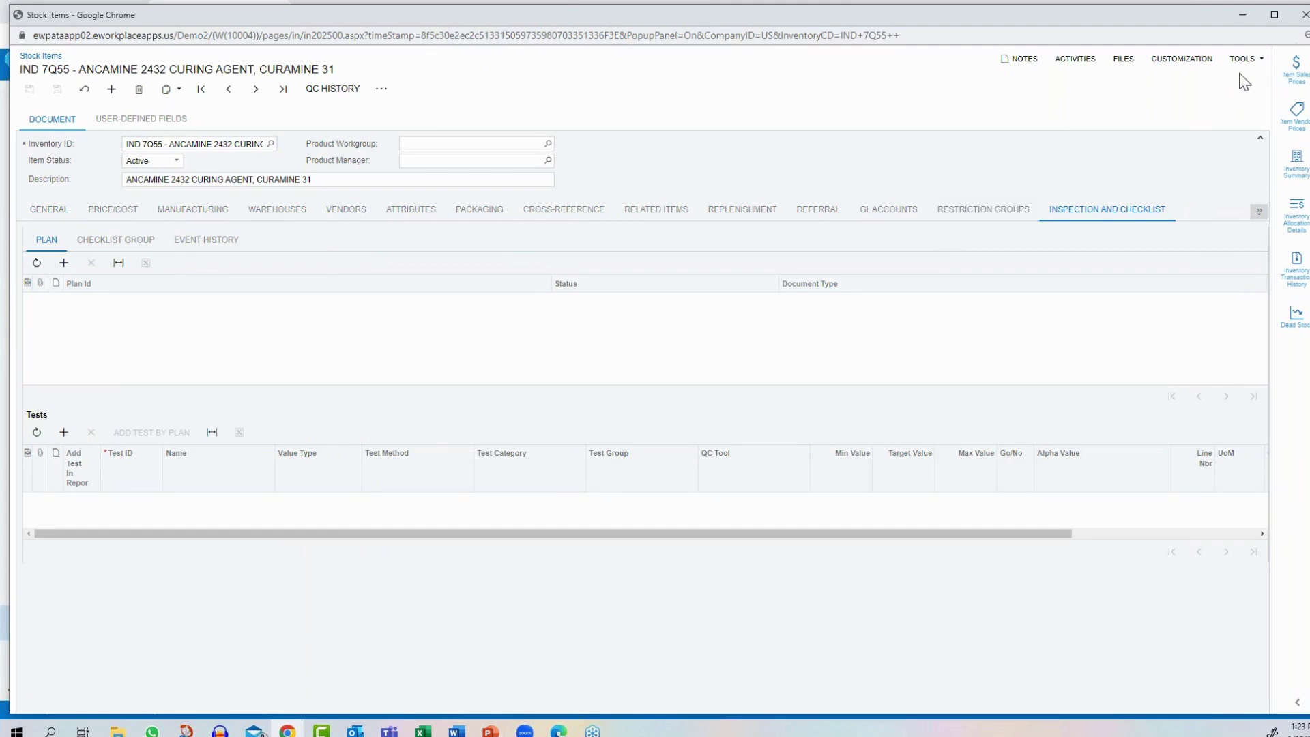
left_click(1305, 15)
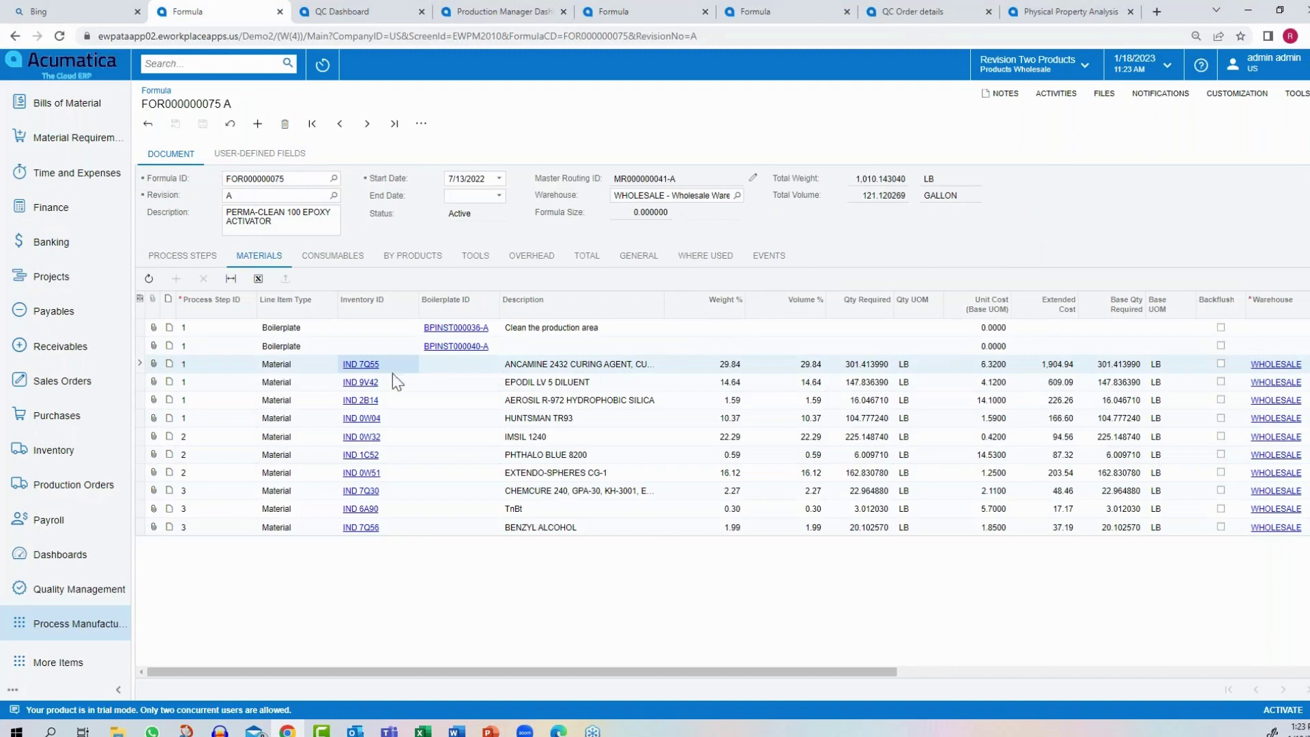
Reopen stock item IND 7Q55 and review its process manufacturing units, density, expiration defaults and physical properties
left_click(353, 364)
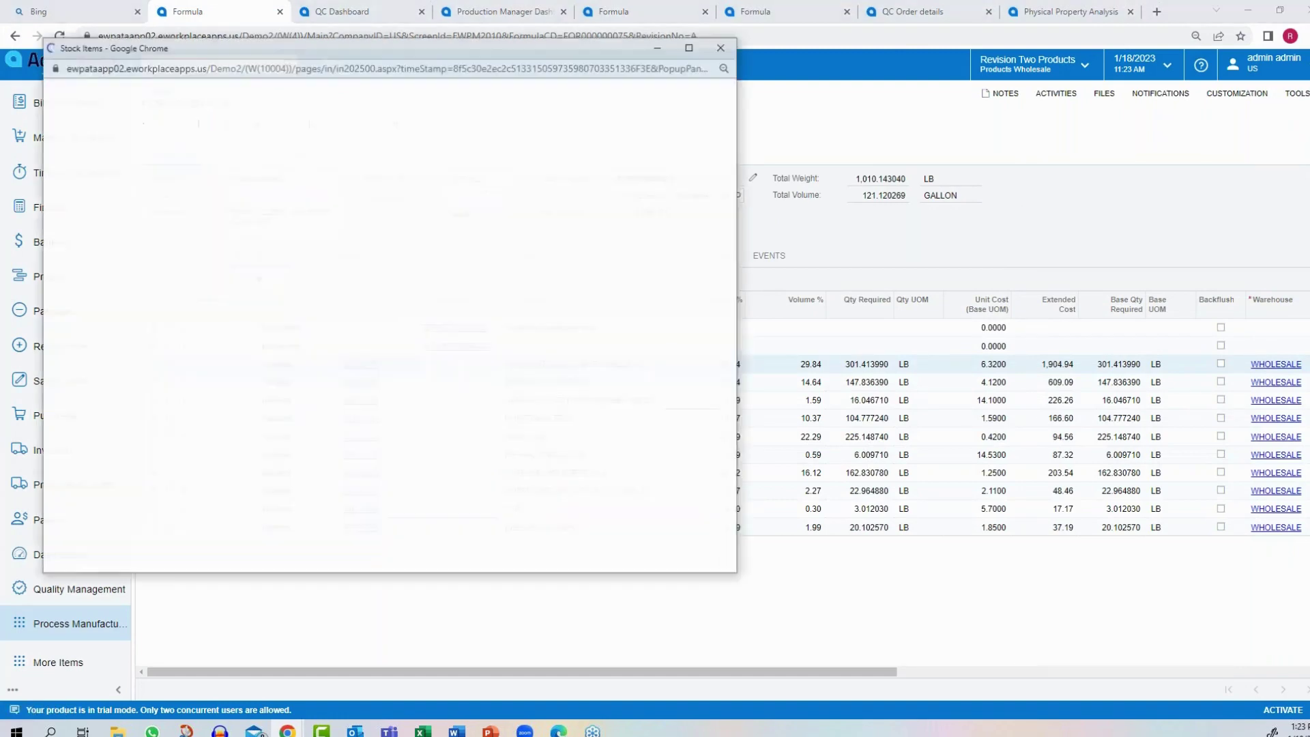
key("super+Up")
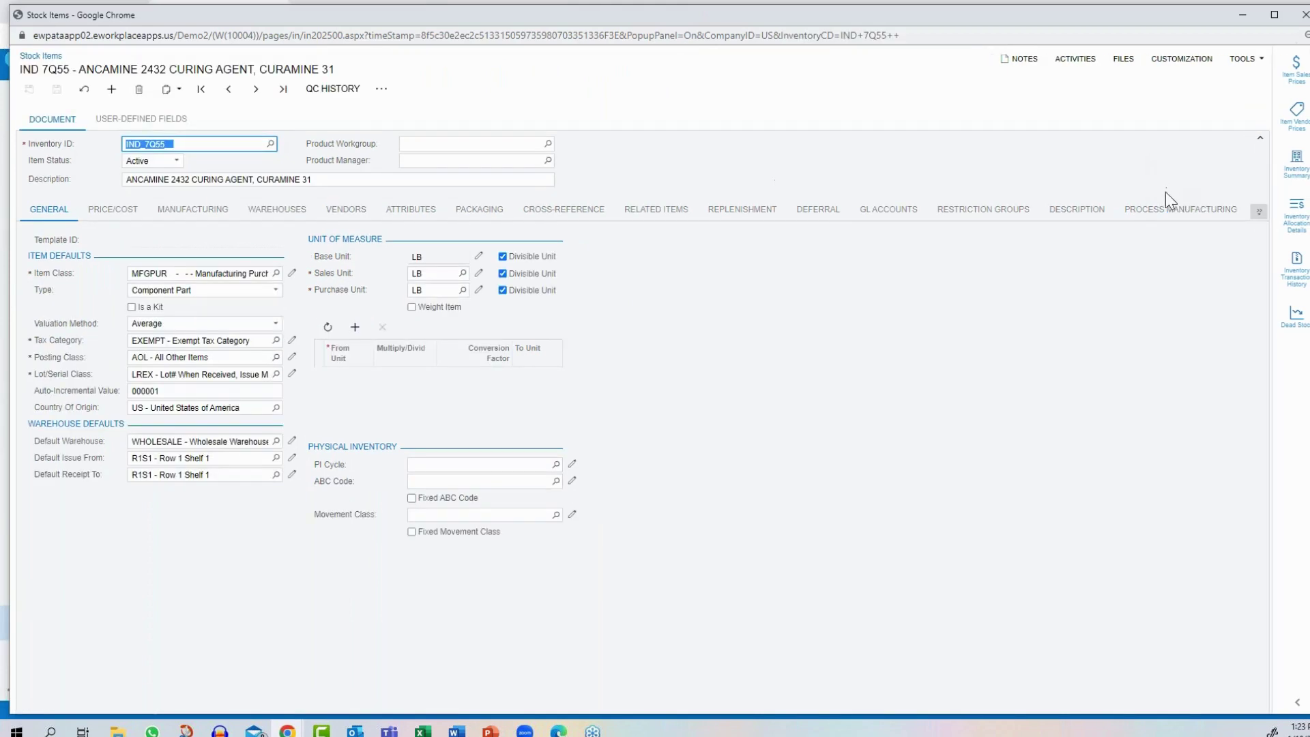
left_click(1160, 212)
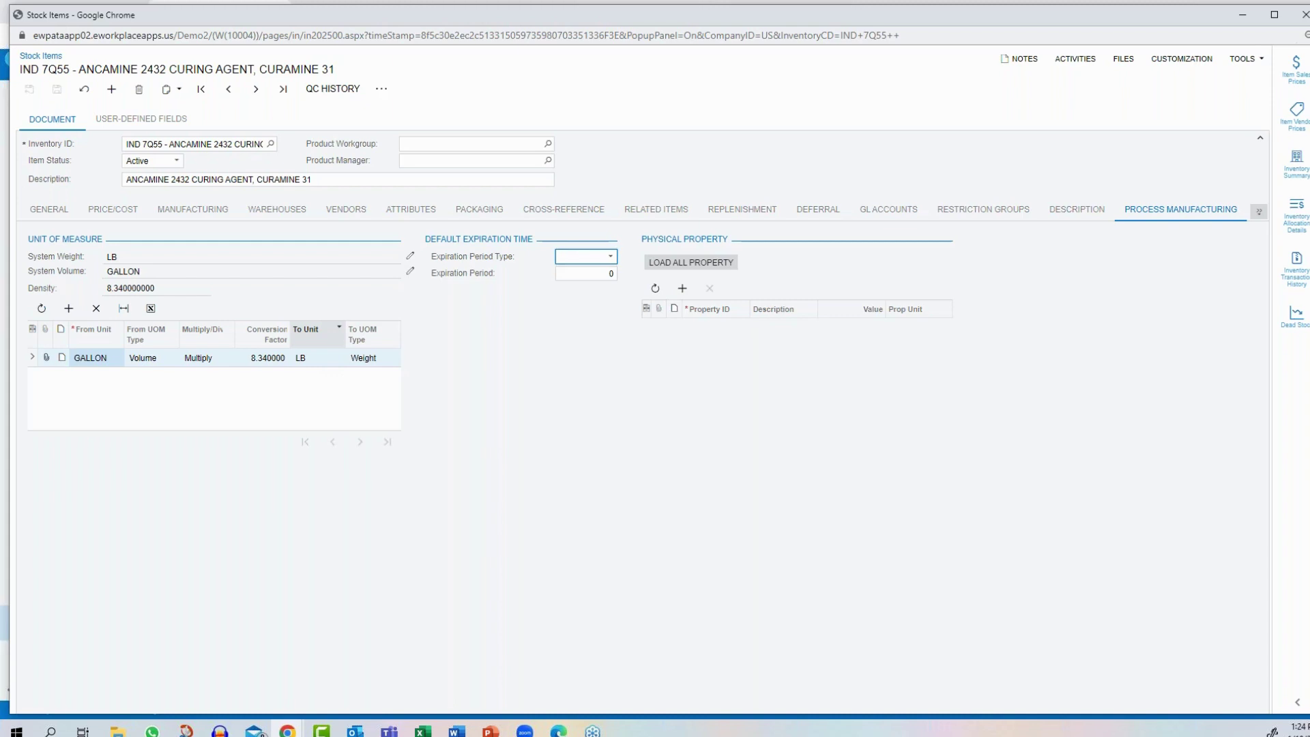
Try adding the BLACK TEA physical property with a value of 1 to the stock item, and close it without saving
left_click(681, 289)
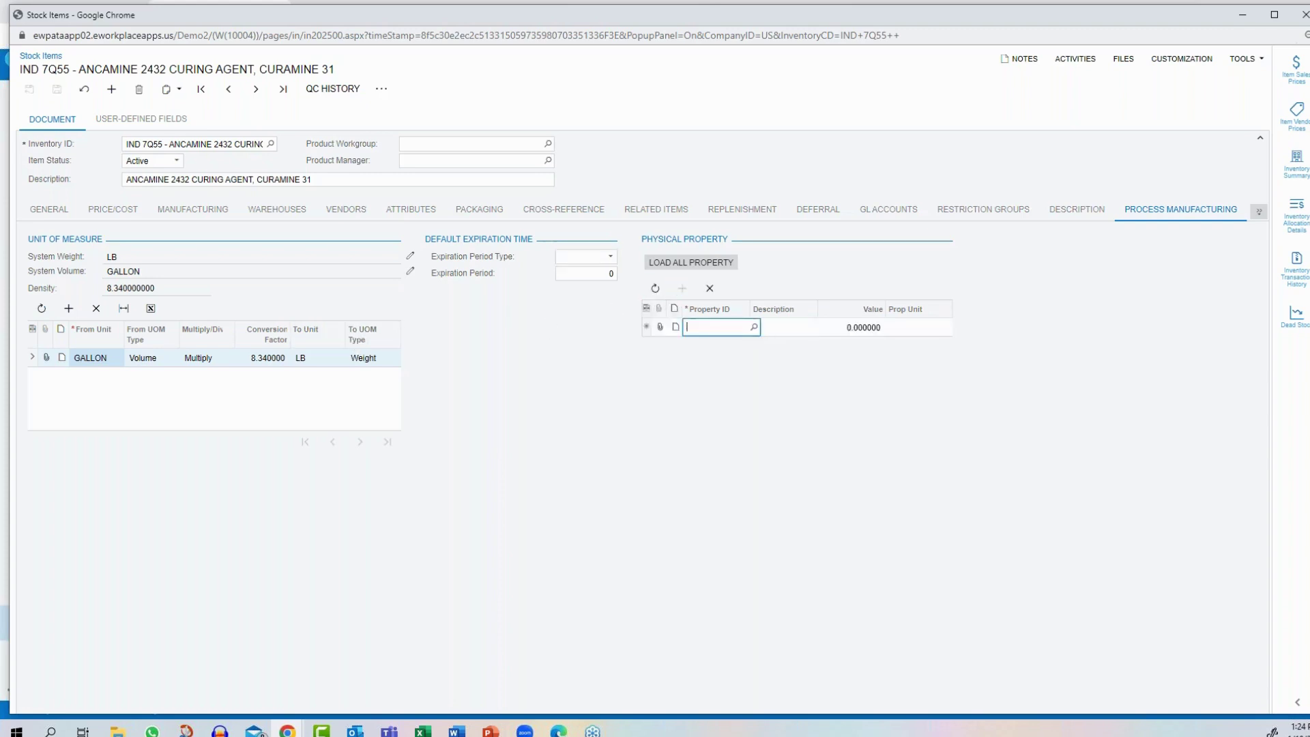
left_click(754, 327)
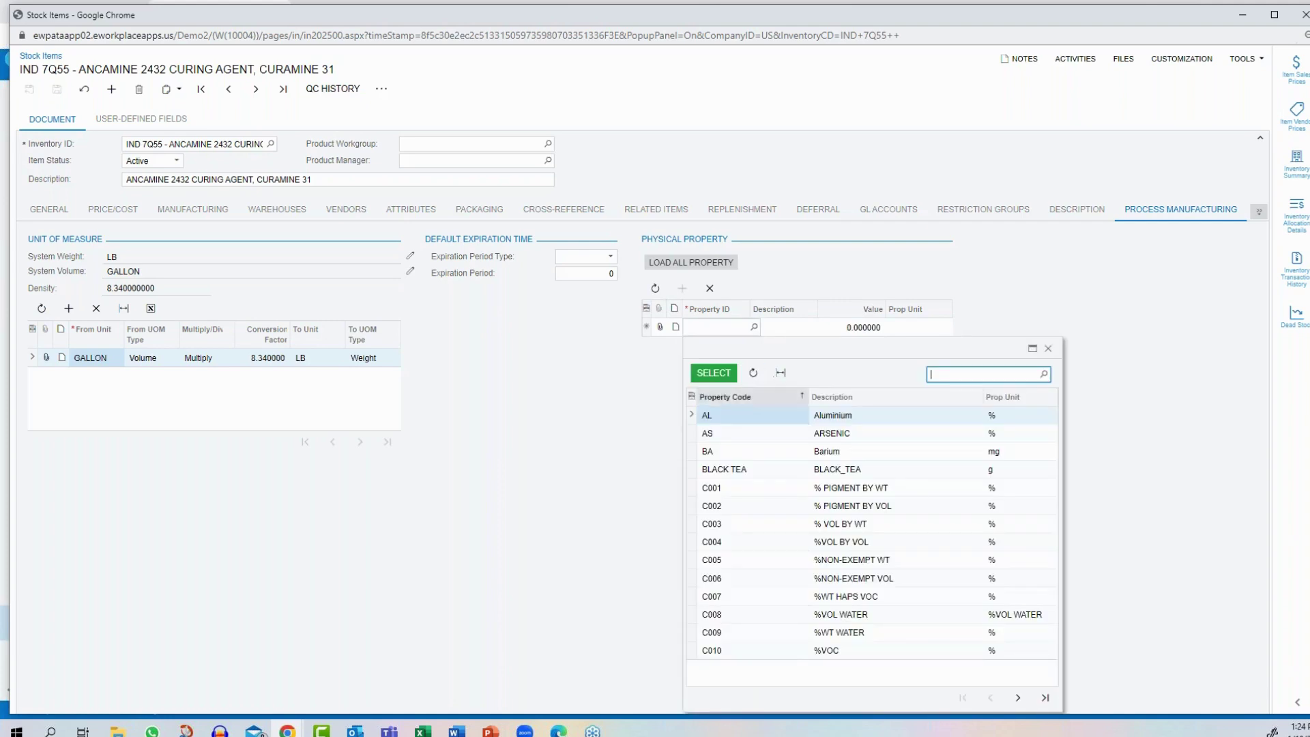
left_click(721, 473)
double_click(720, 473)
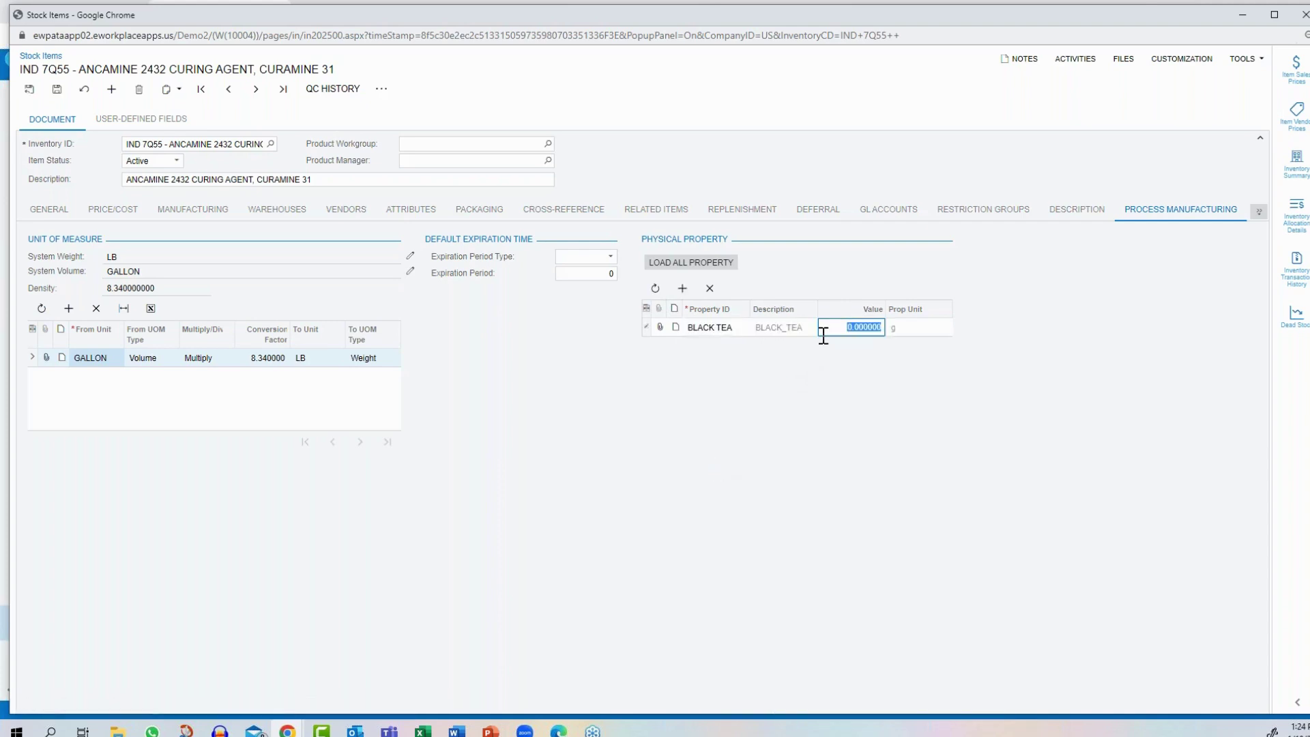
type("1")
key("Tab")
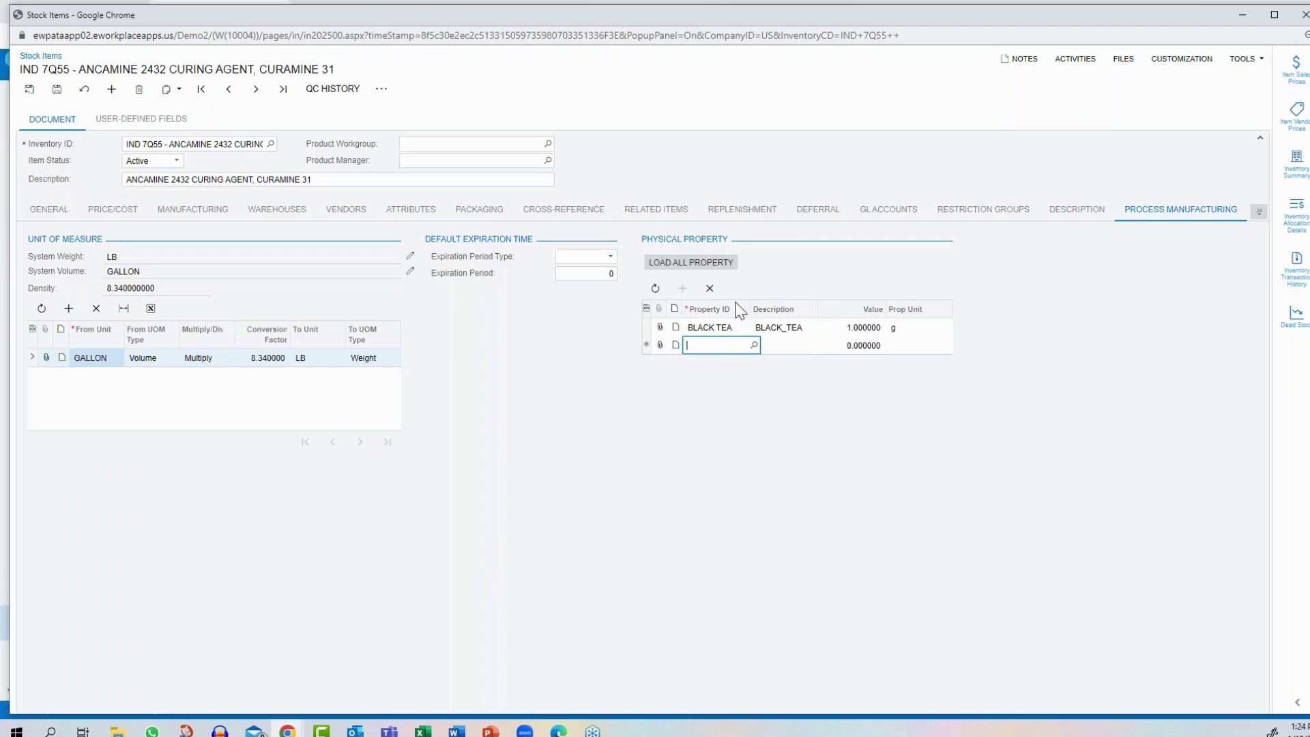
left_click(1305, 15)
left_click(733, 111)
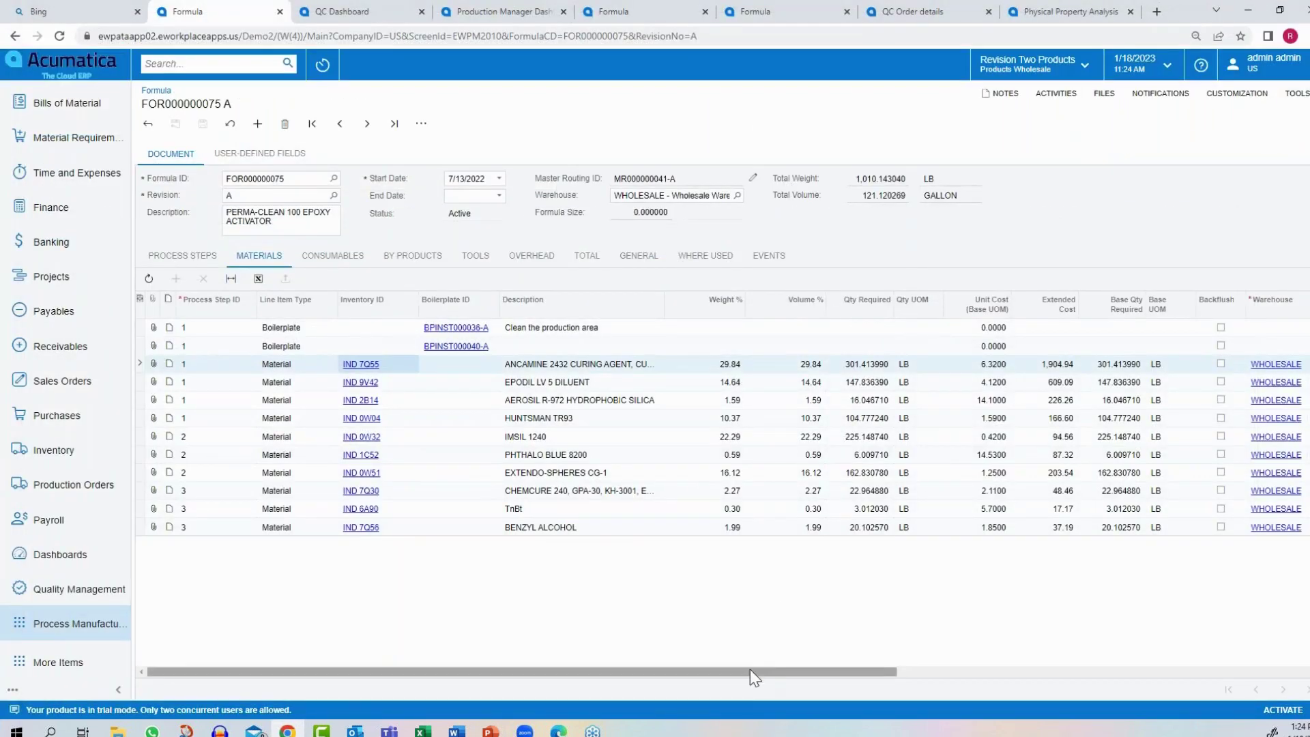
Examine the cost, warehouse, location, overage and tolerance columns of the formula's material lines
left_click_drag(751, 669, 905, 669)
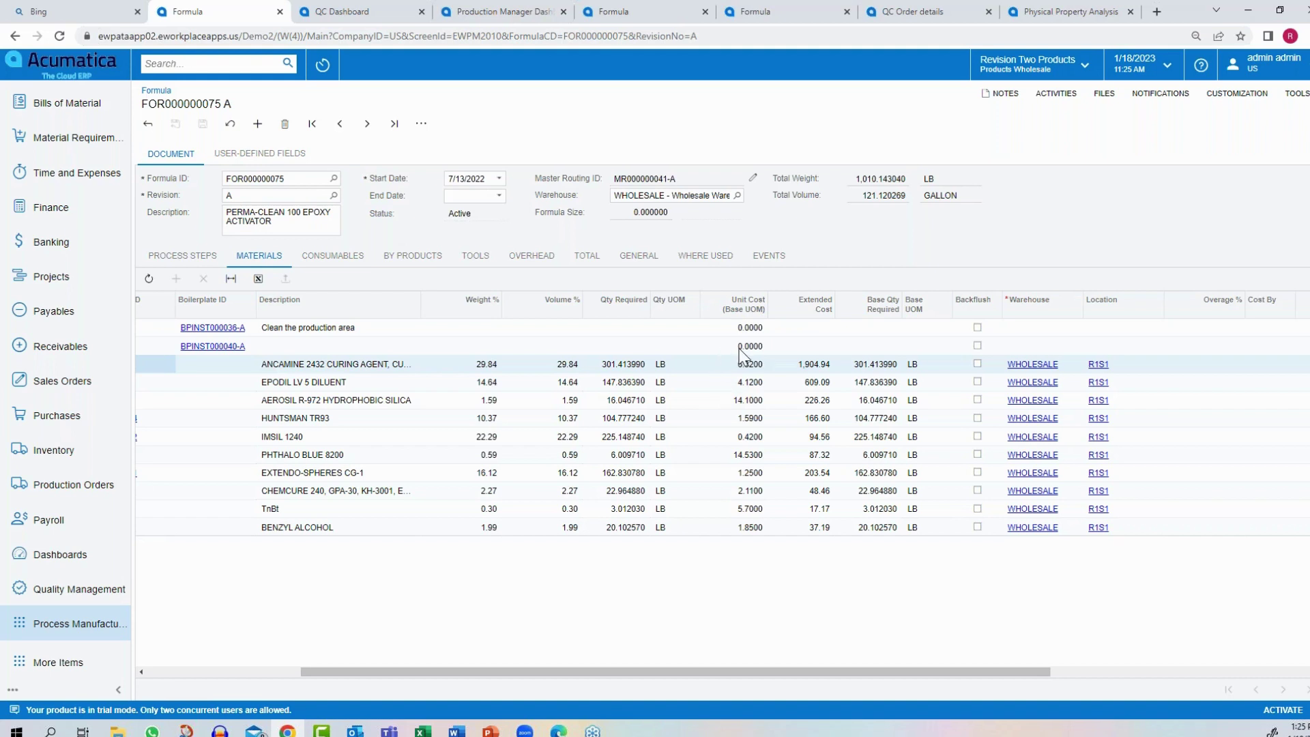
left_click_drag(874, 671, 1116, 680)
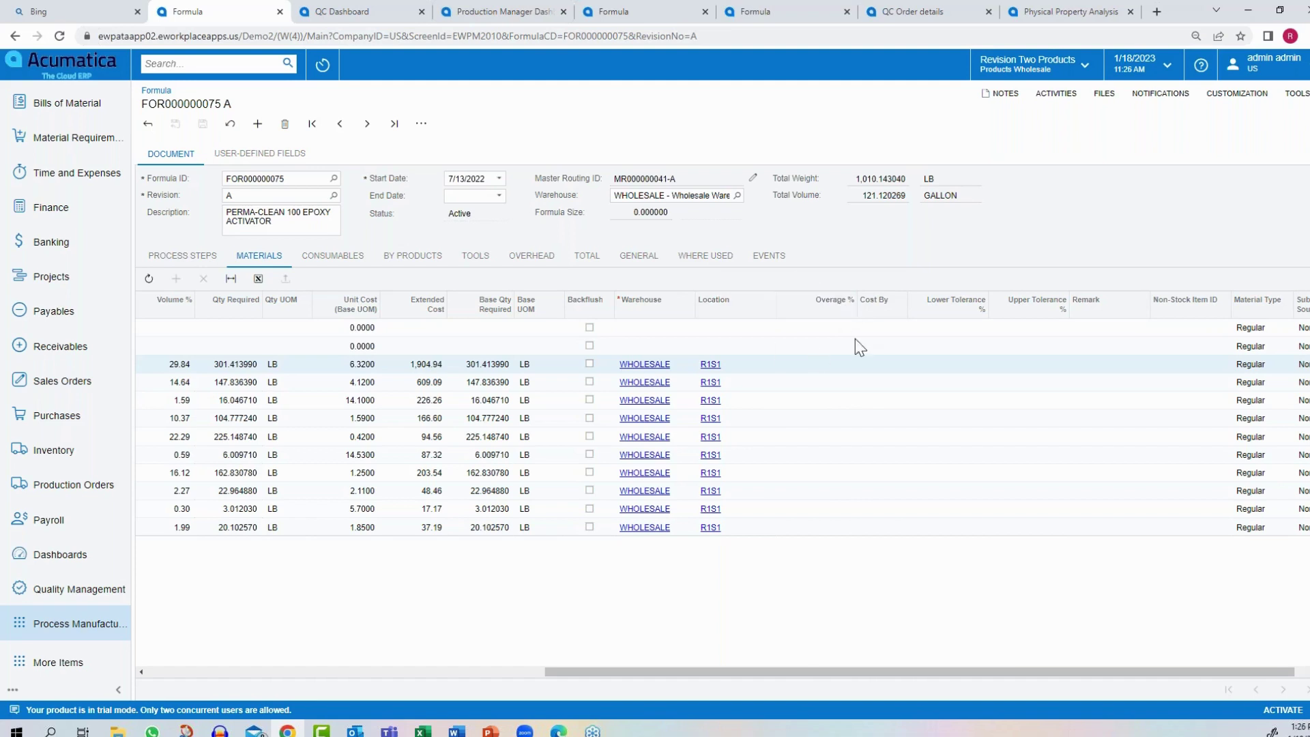
left_click(850, 382)
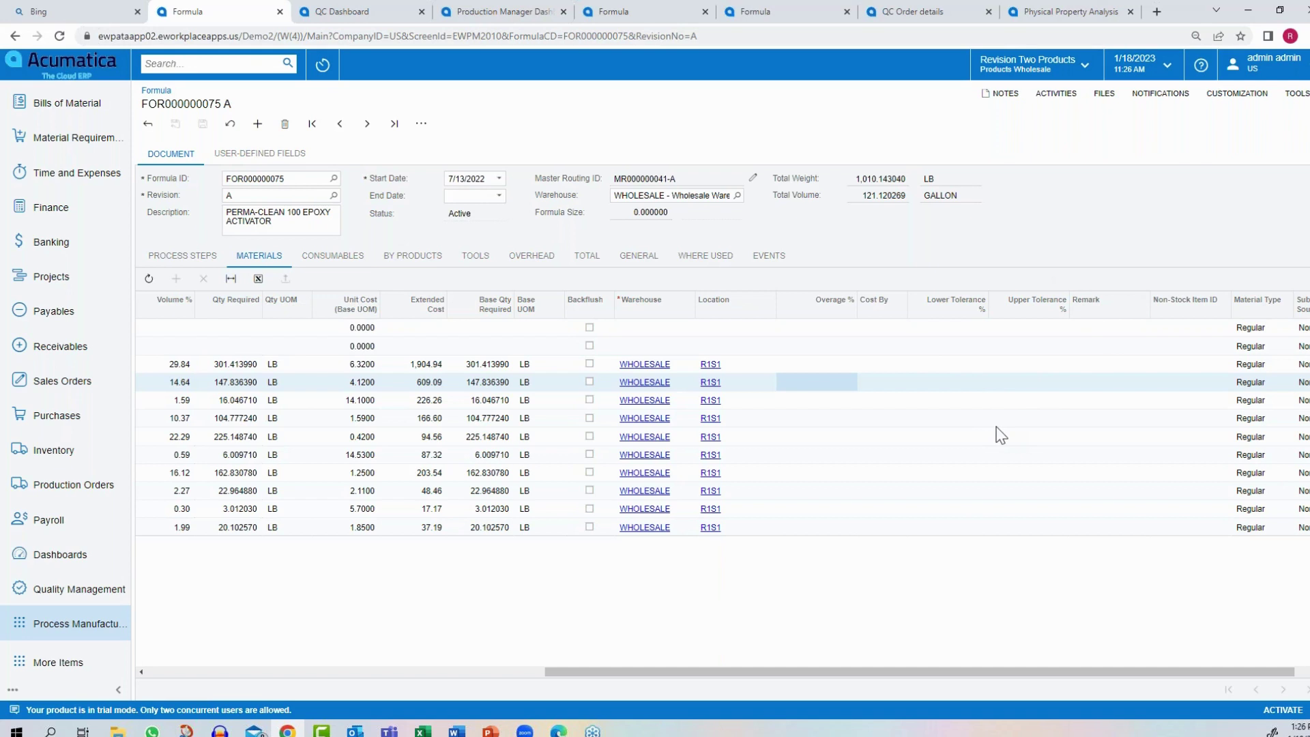
Review the formula's consumables, by-products, tools, cost totals, event history and the bills of material where it is used
left_click(324, 261)
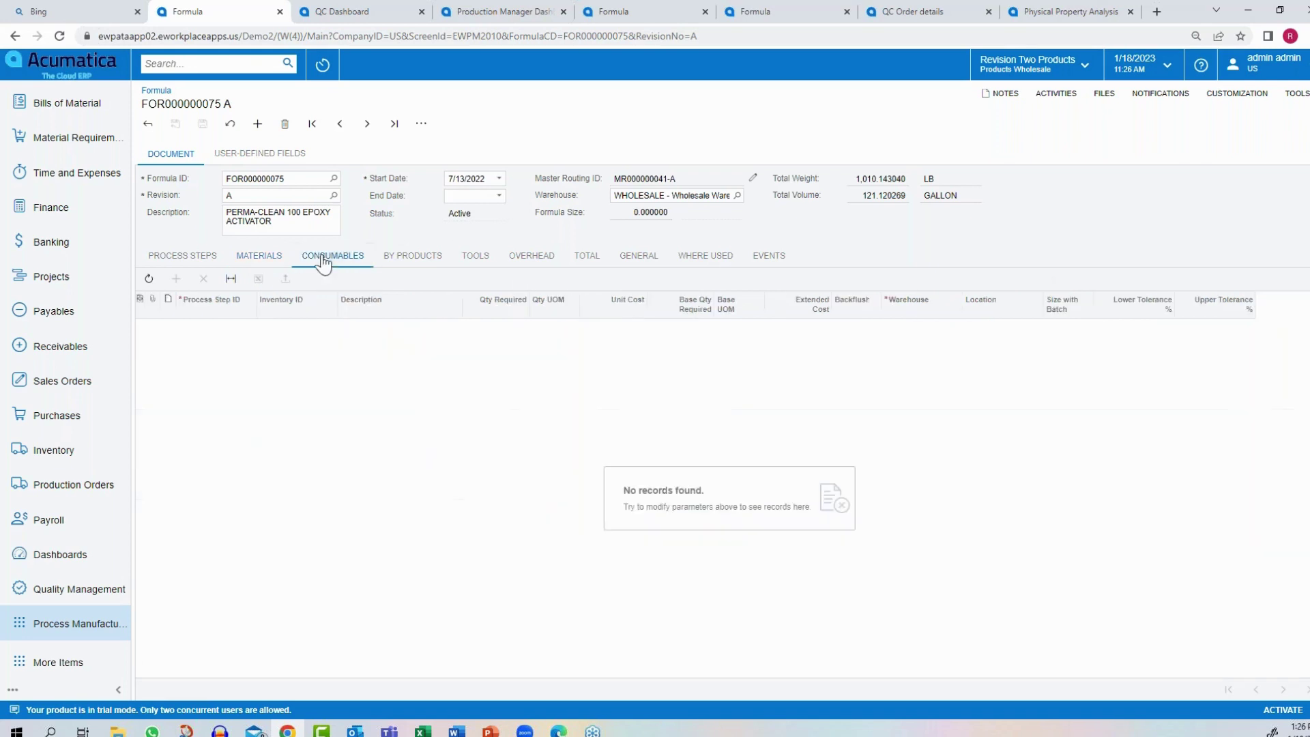
left_click(406, 258)
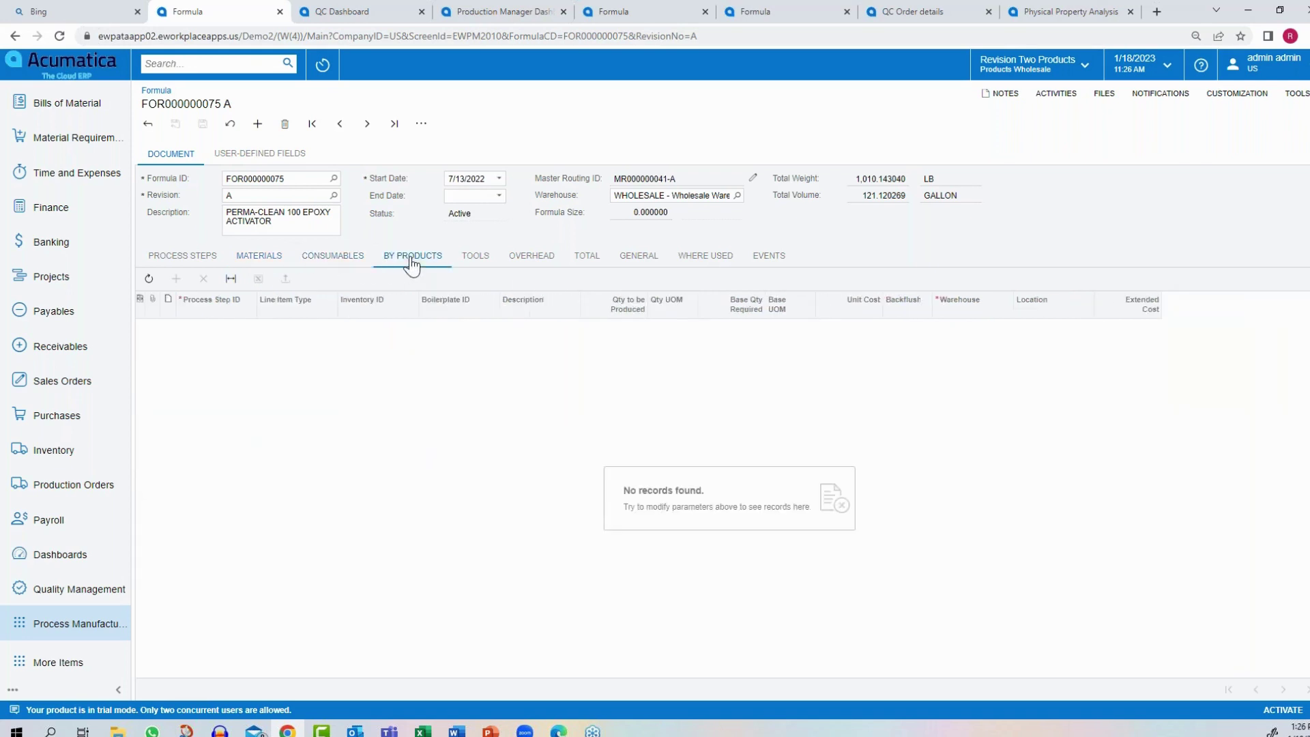
left_click(476, 263)
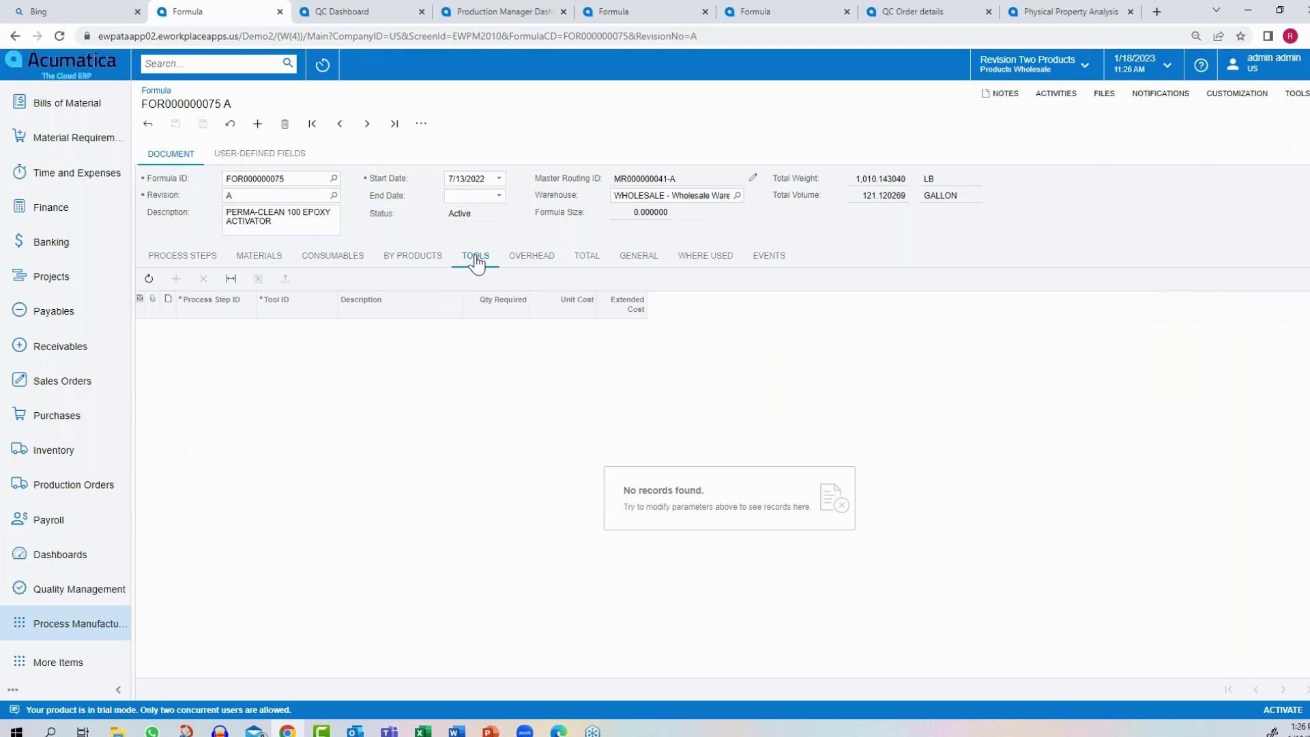
left_click(585, 263)
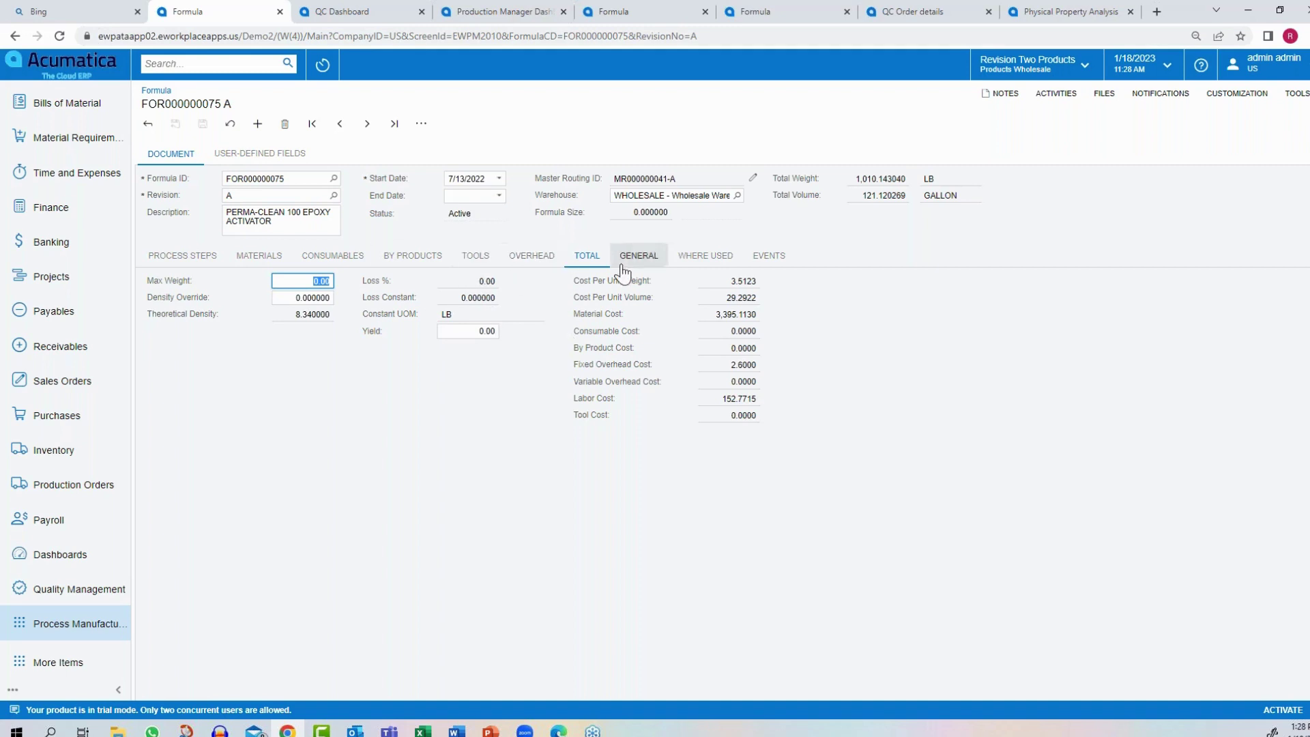
left_click(772, 259)
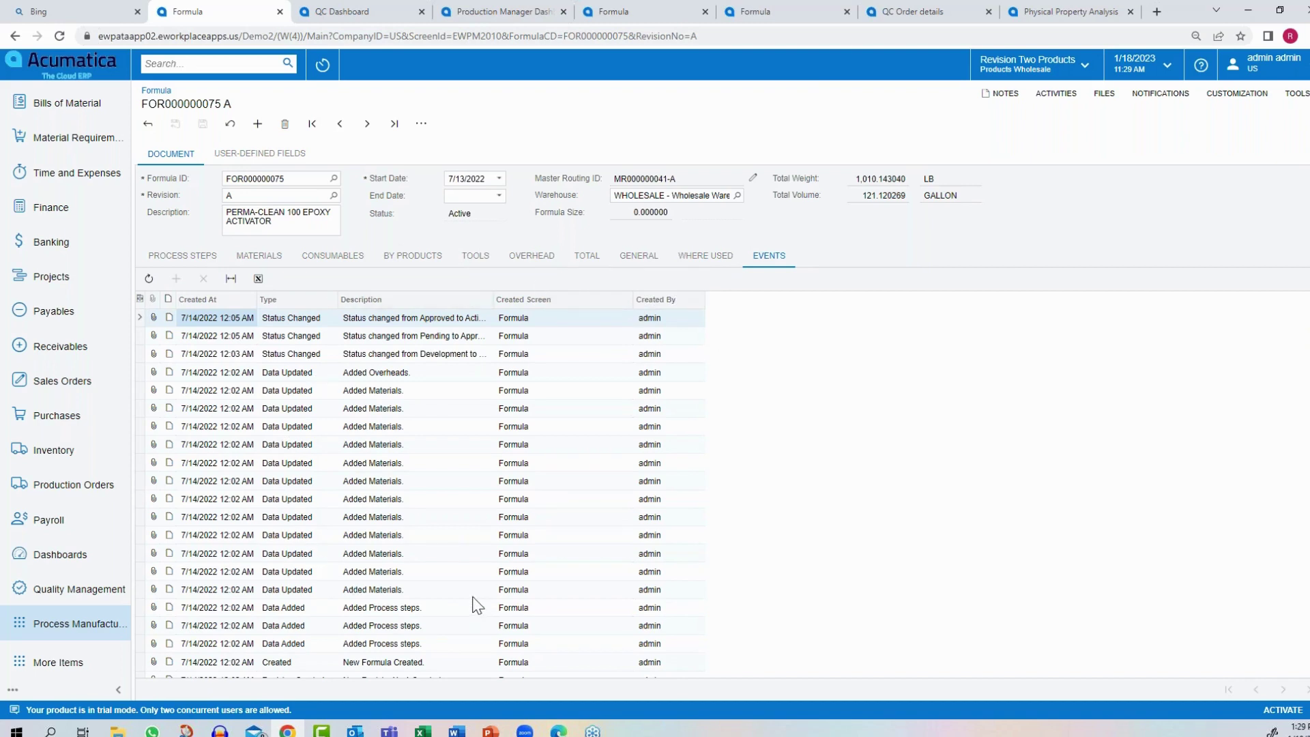
left_click(701, 260)
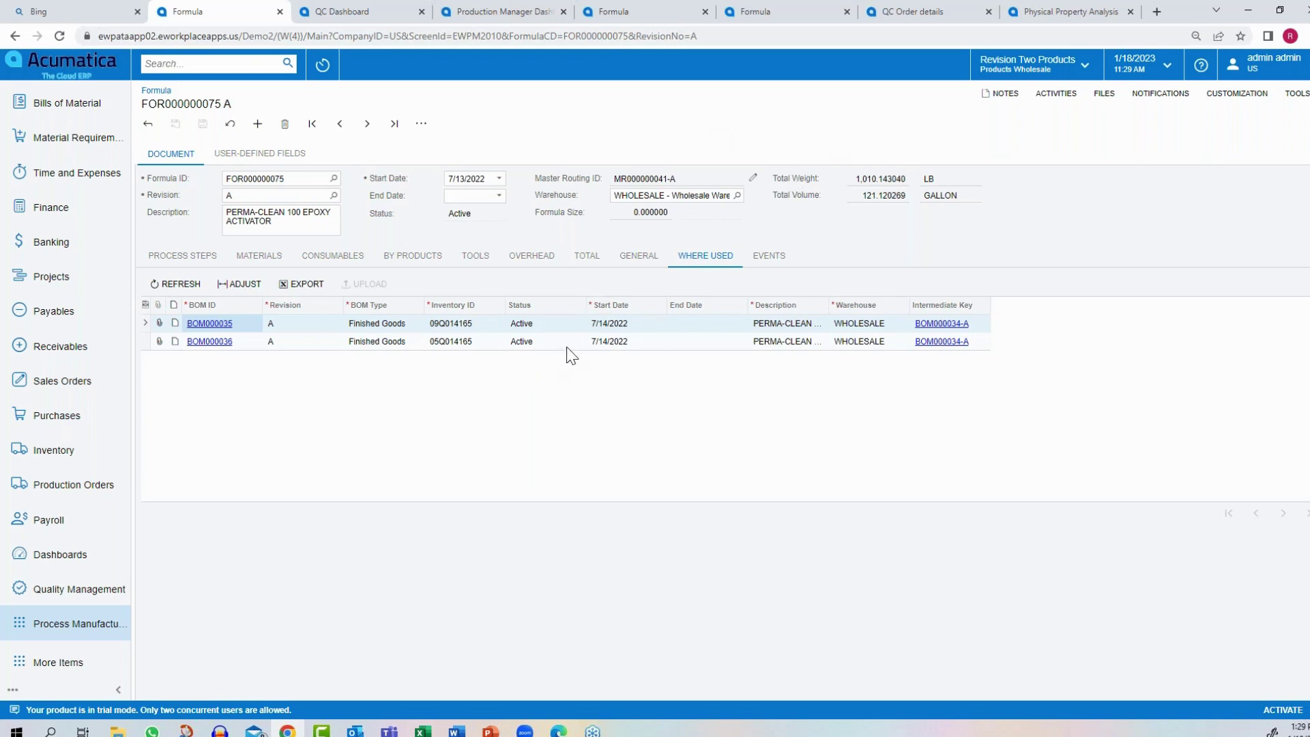
Open BOM000035 from the formula's where-used list, compare it with BOM000036 and BOM000034, and view BOM000035's packaging materials
left_click(210, 325)
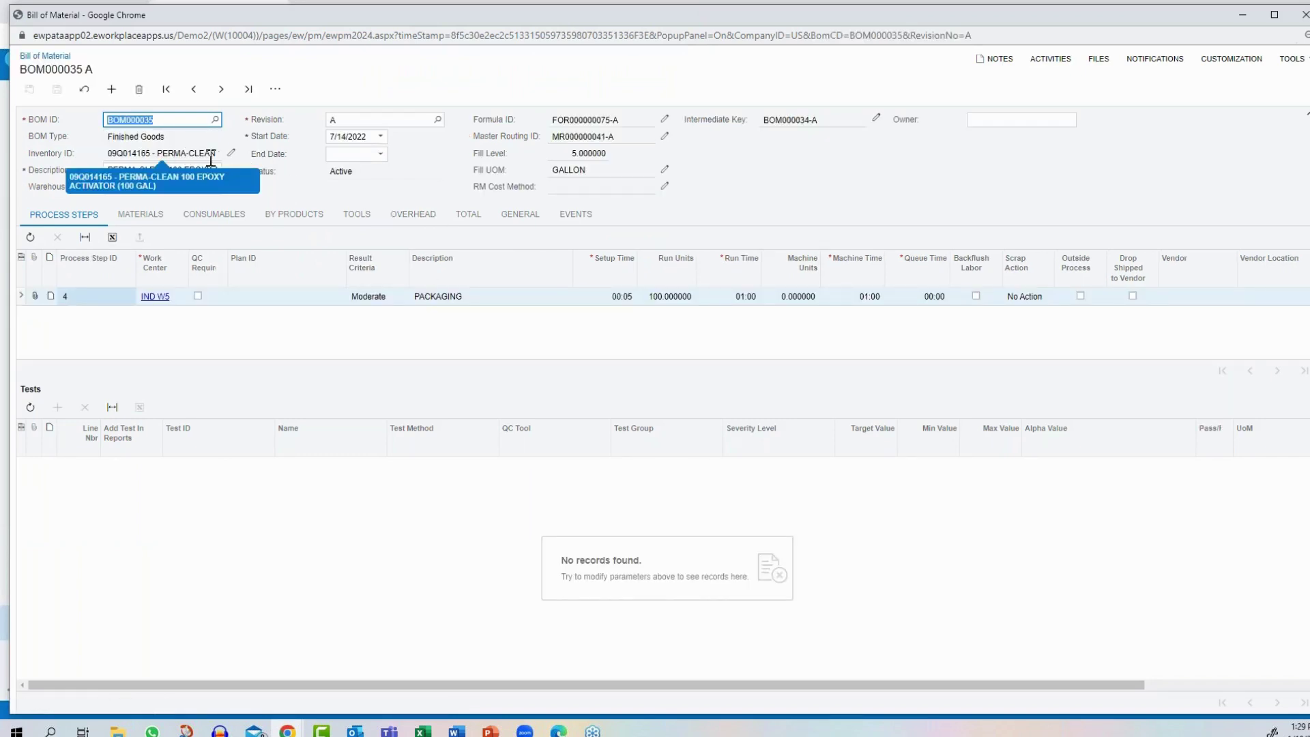
left_click(219, 91)
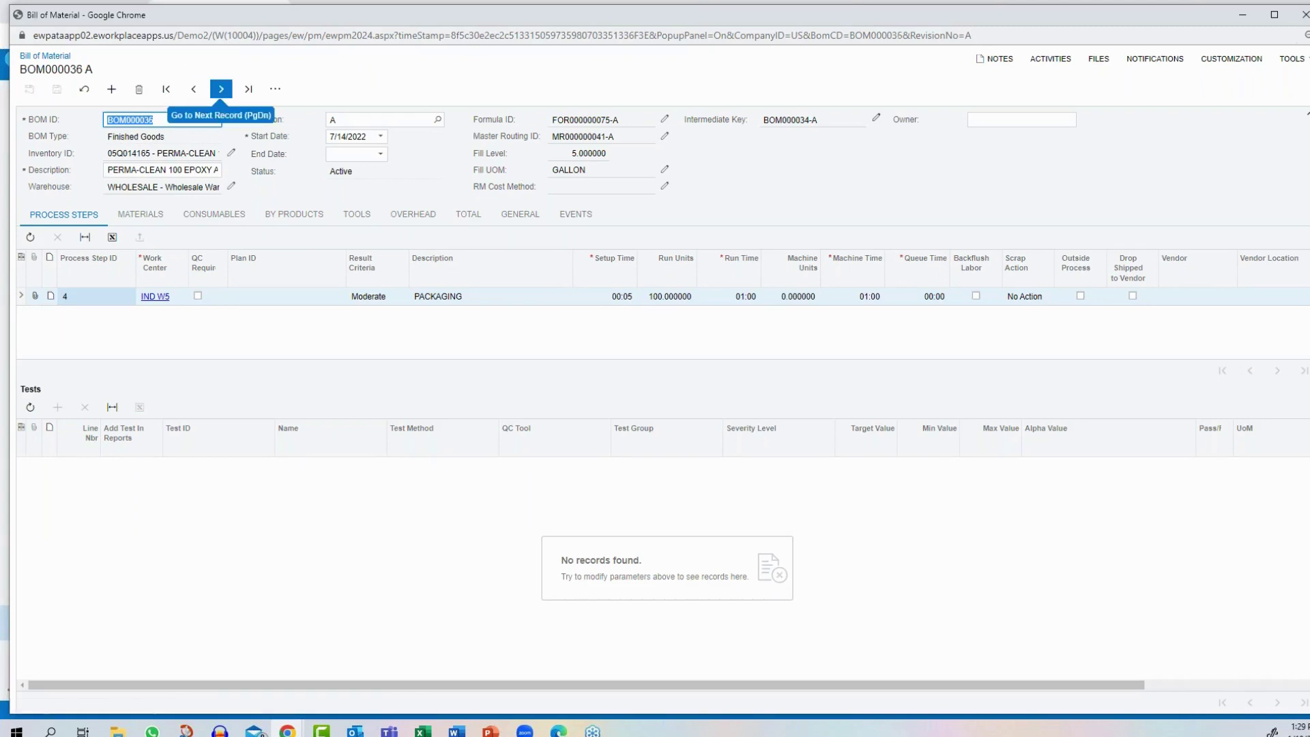
left_click(196, 92)
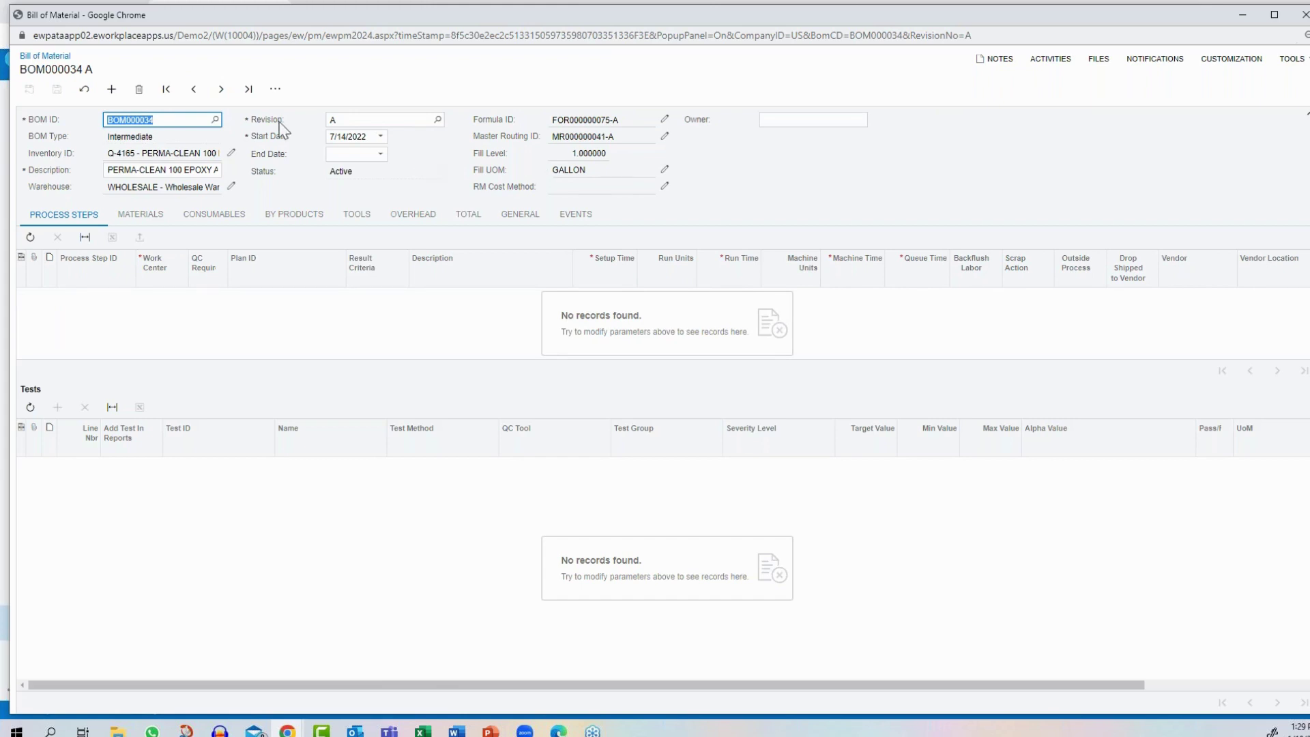
left_click(221, 90)
left_click(220, 90)
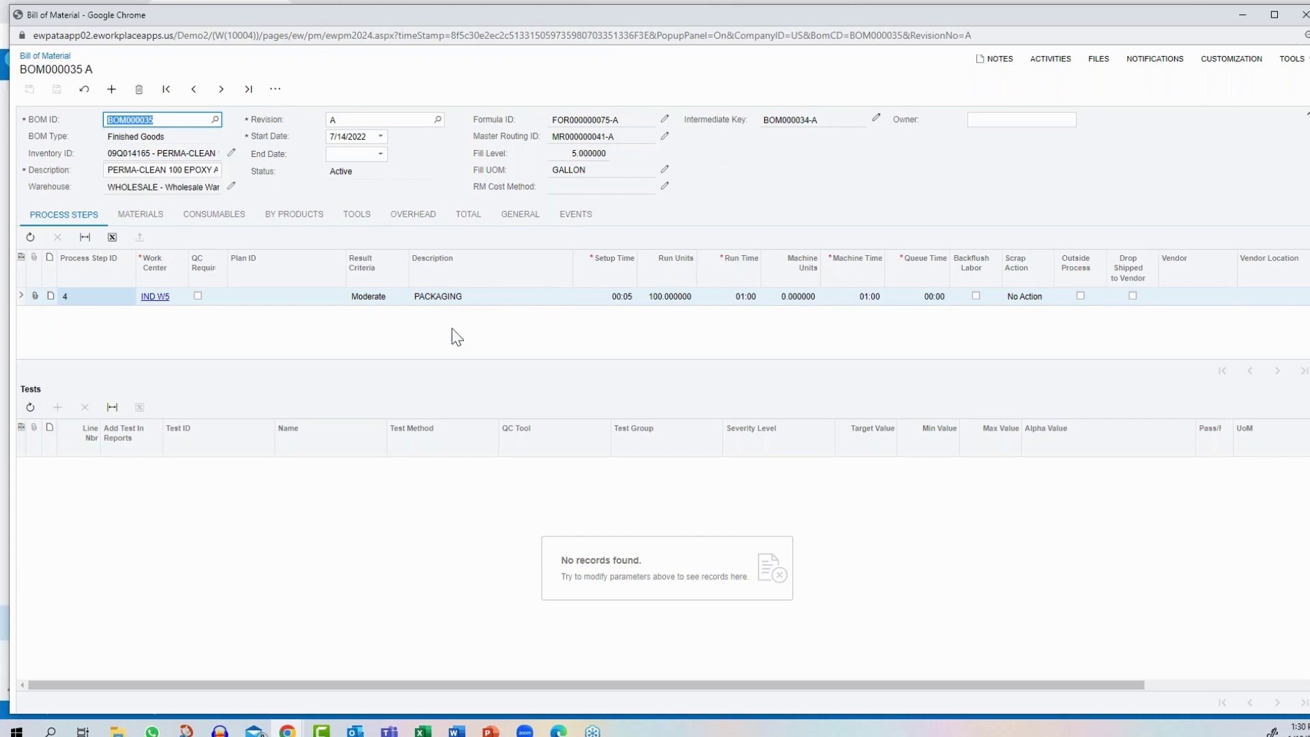
left_click(138, 216)
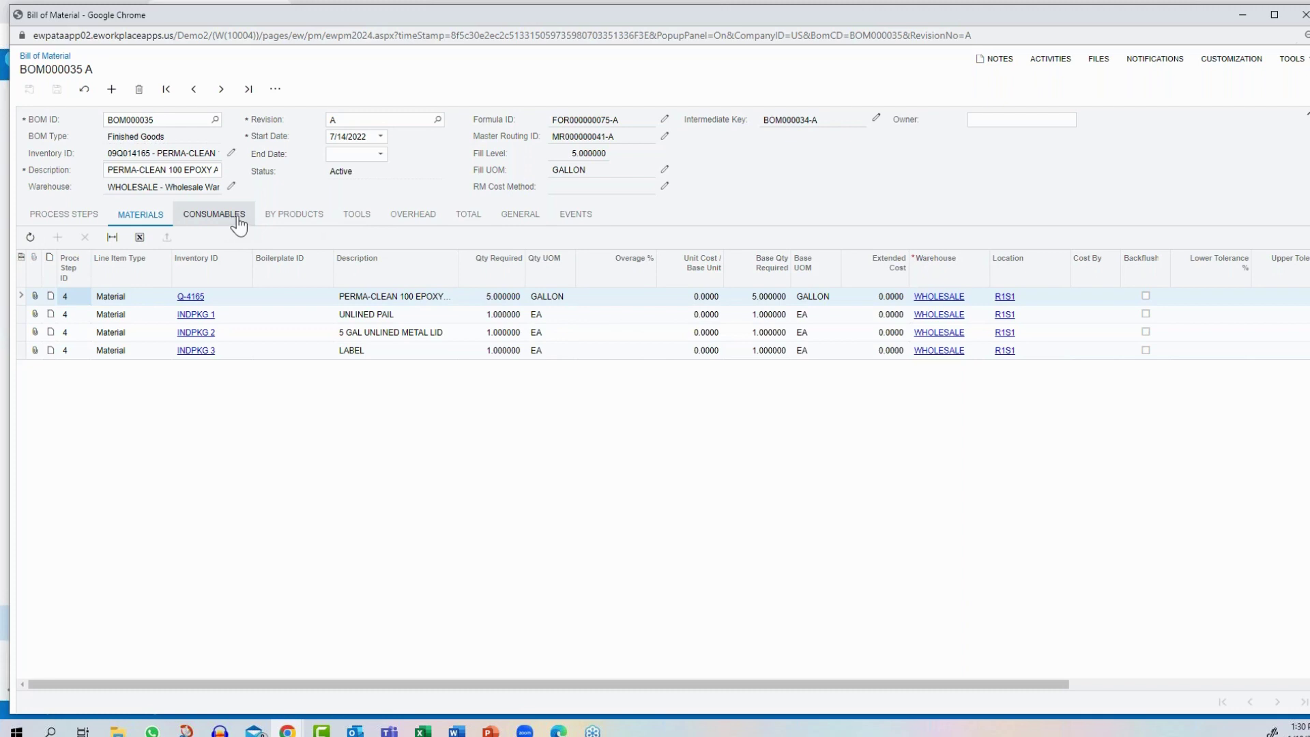
Review the overhead, cost totals and general information of BOM000035, and close its window
left_click(412, 215)
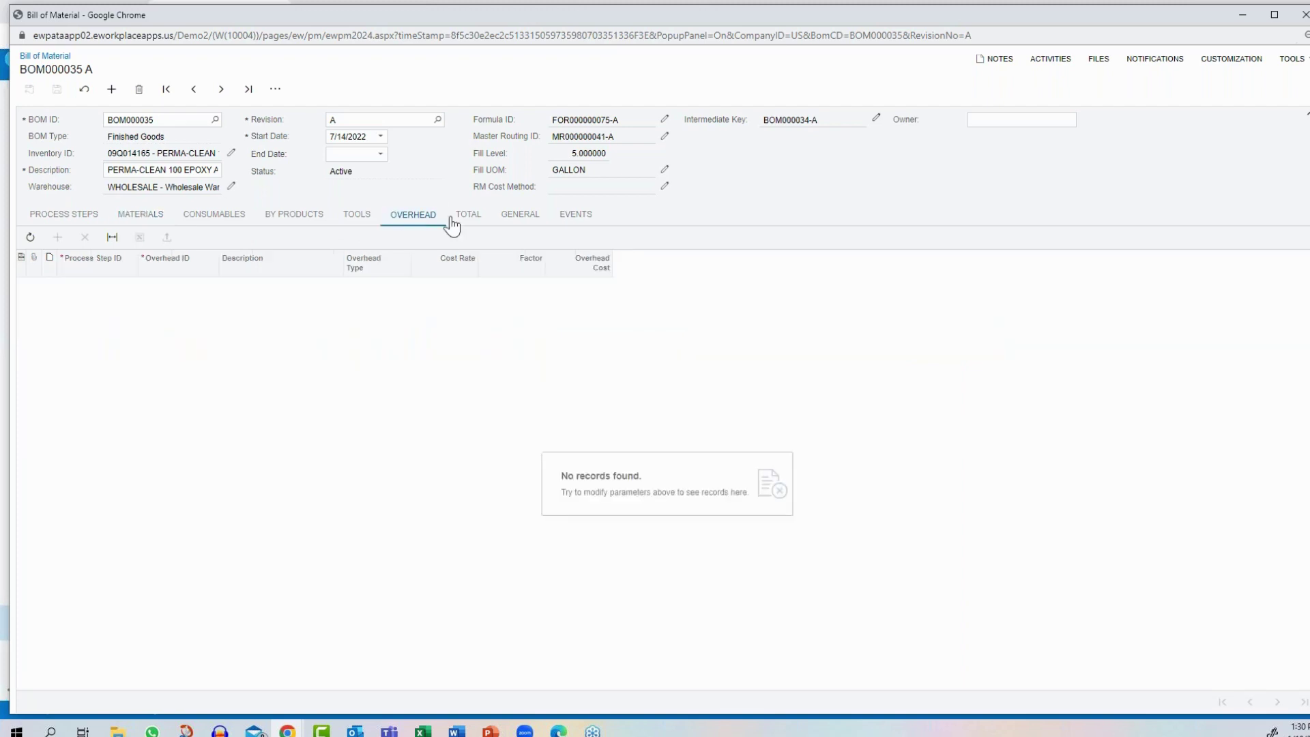
left_click(462, 217)
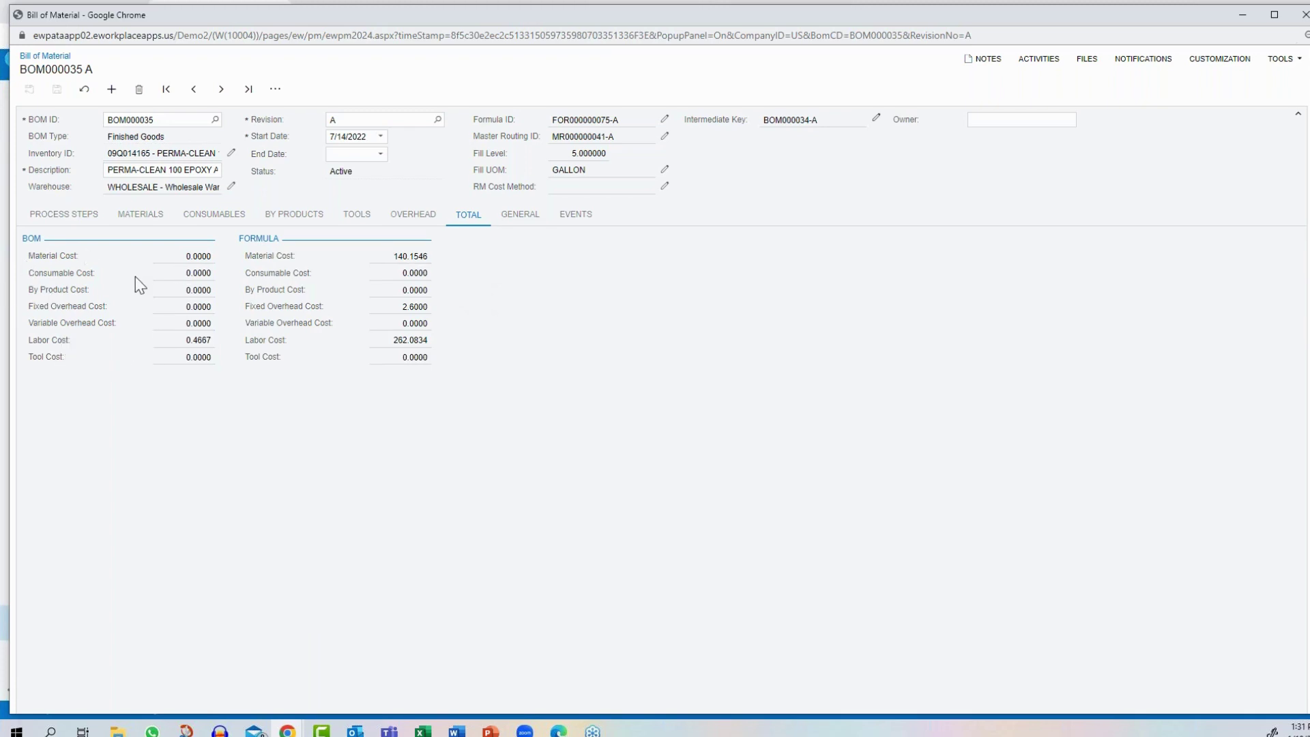
left_click(514, 226)
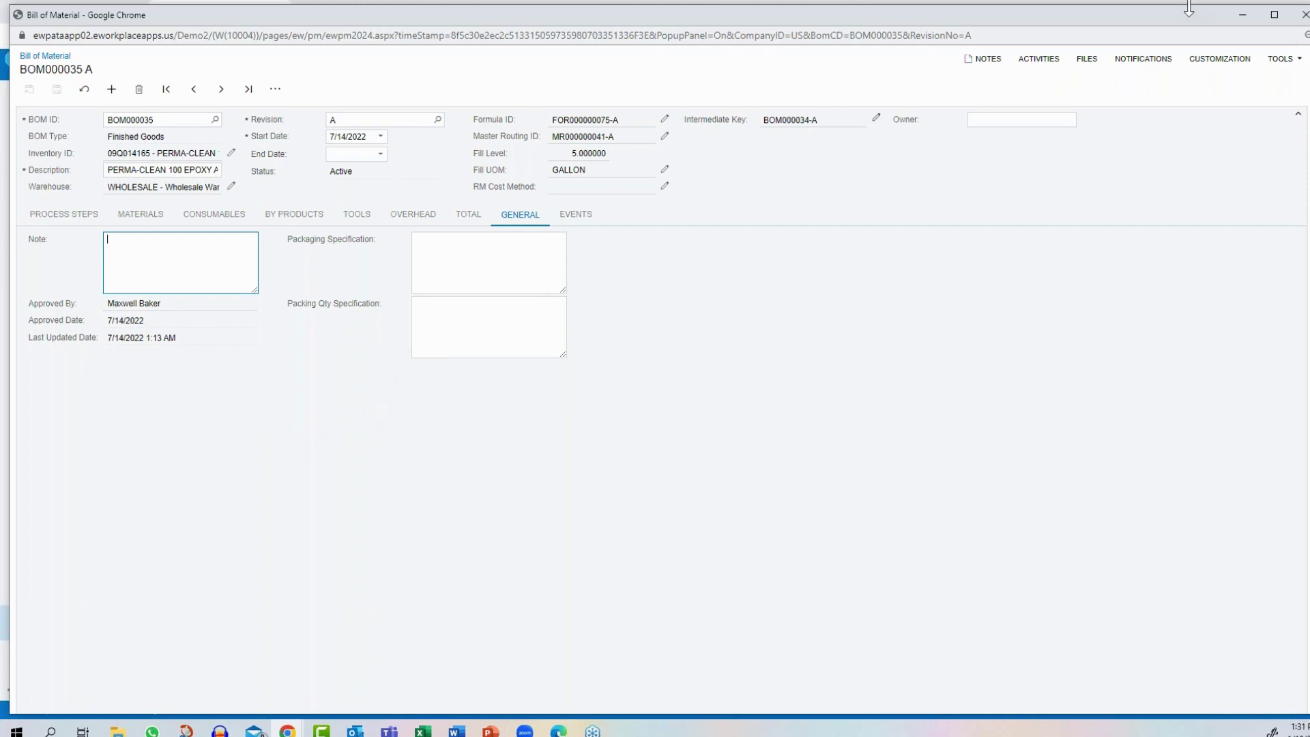
left_click(1304, 15)
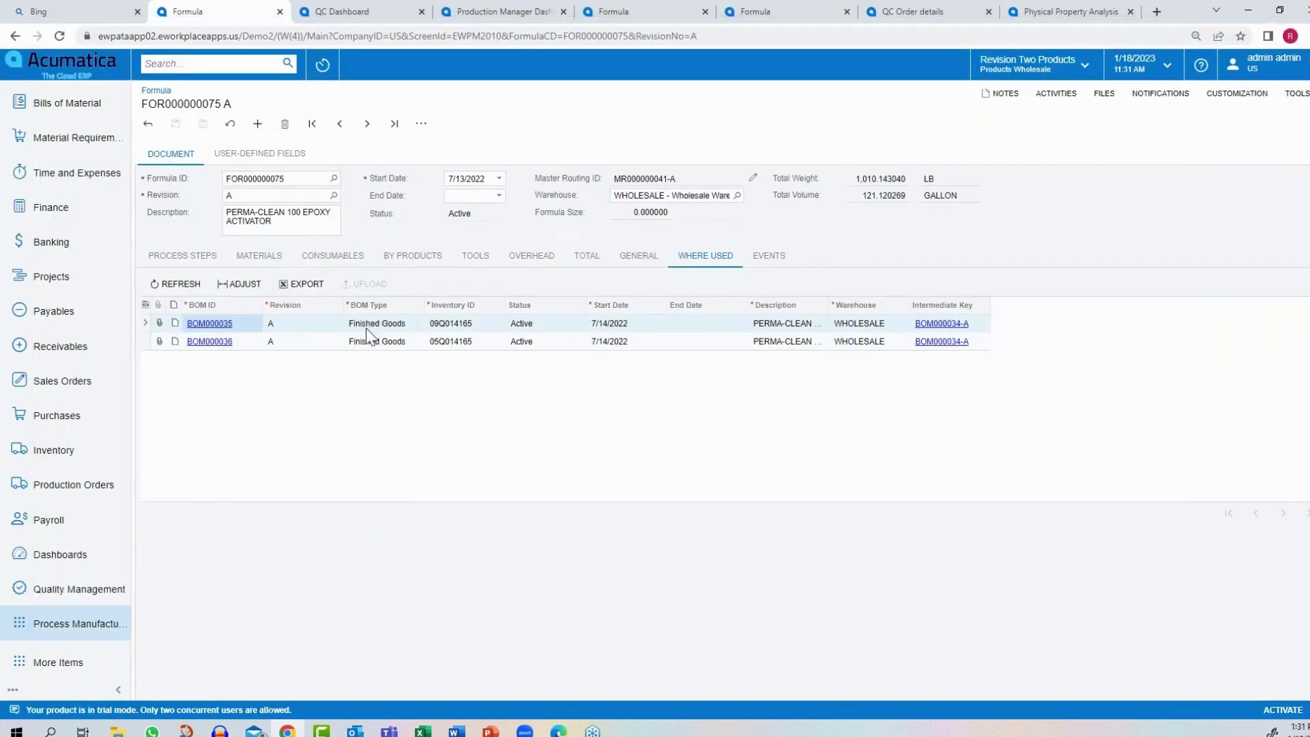
Create a new Process Manufacturing batch entry and set its batch type to MX, Mix type batch
left_click(82, 625)
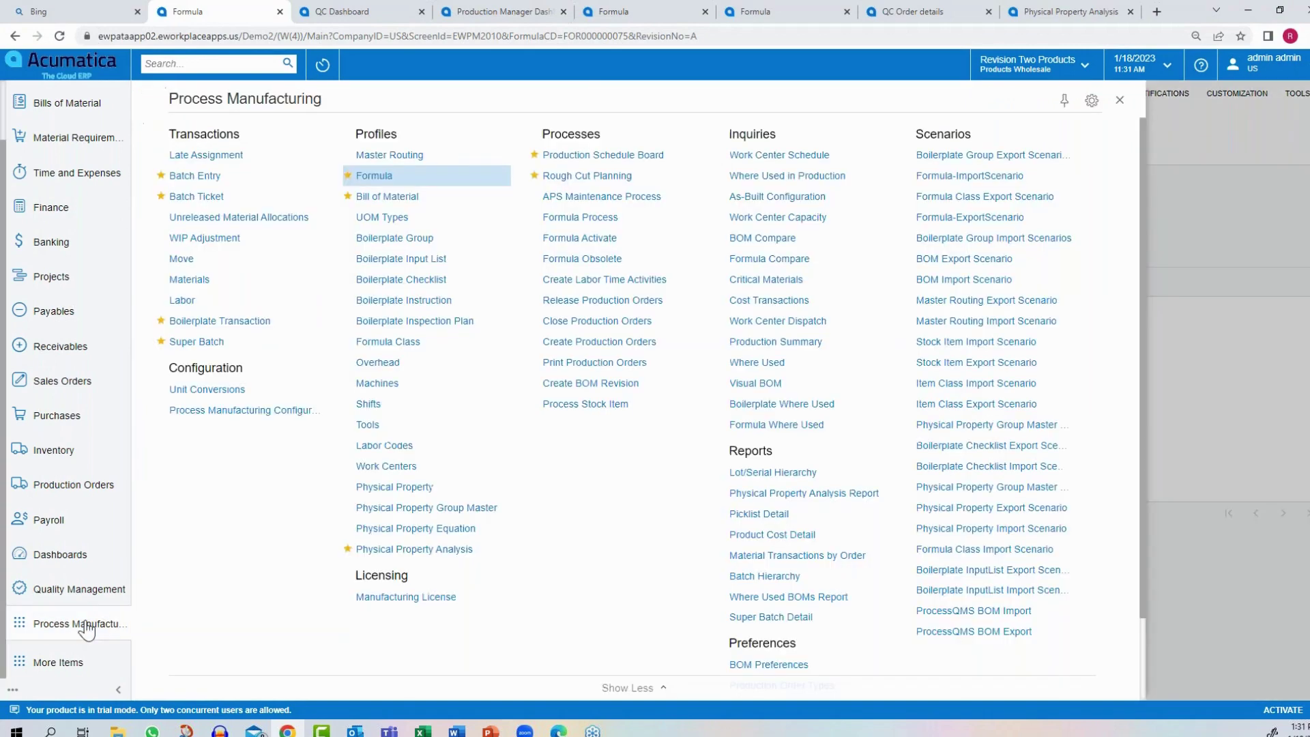
left_click(192, 175)
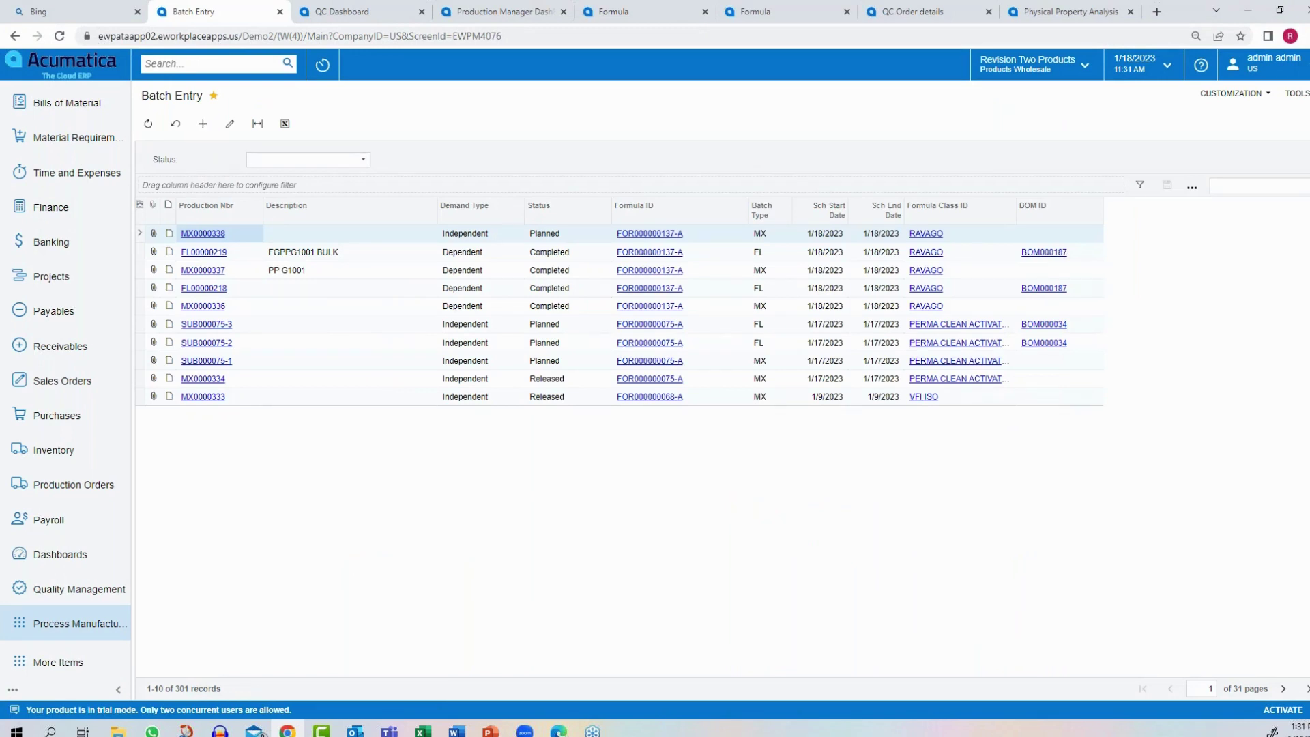
left_click(202, 123)
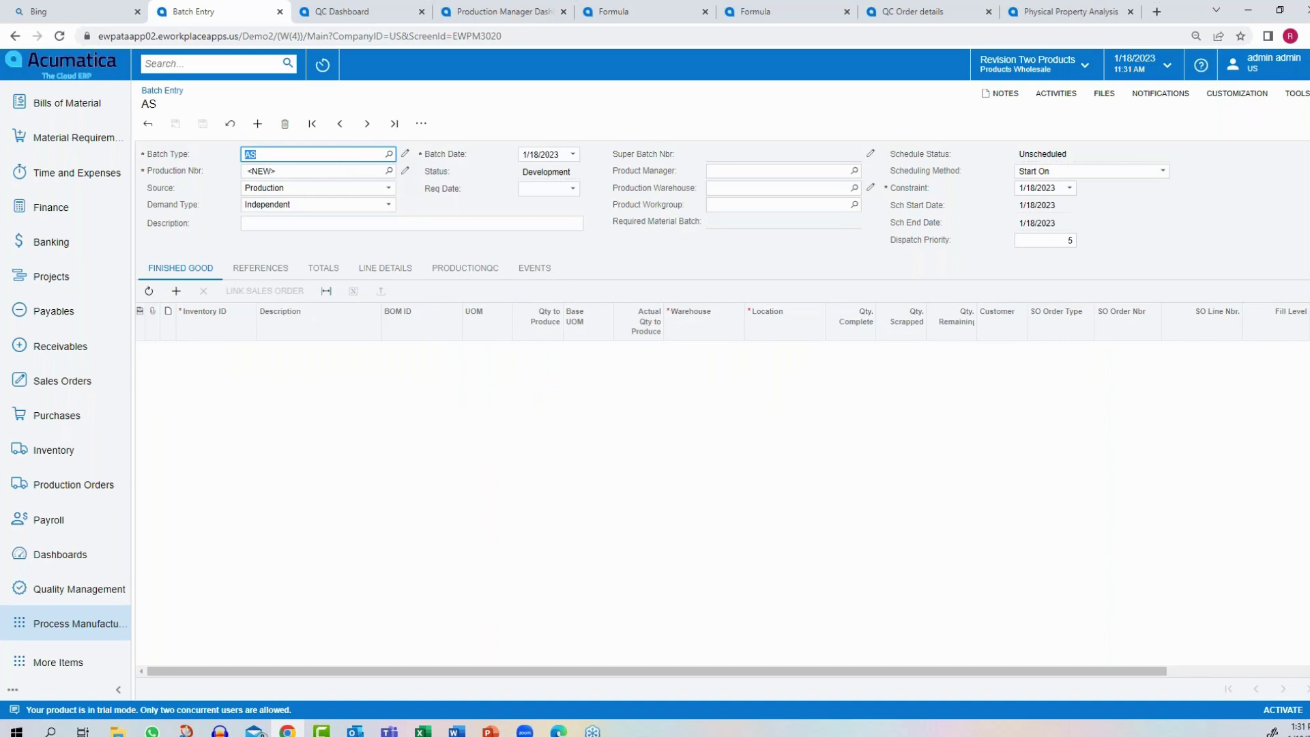
left_click(389, 155)
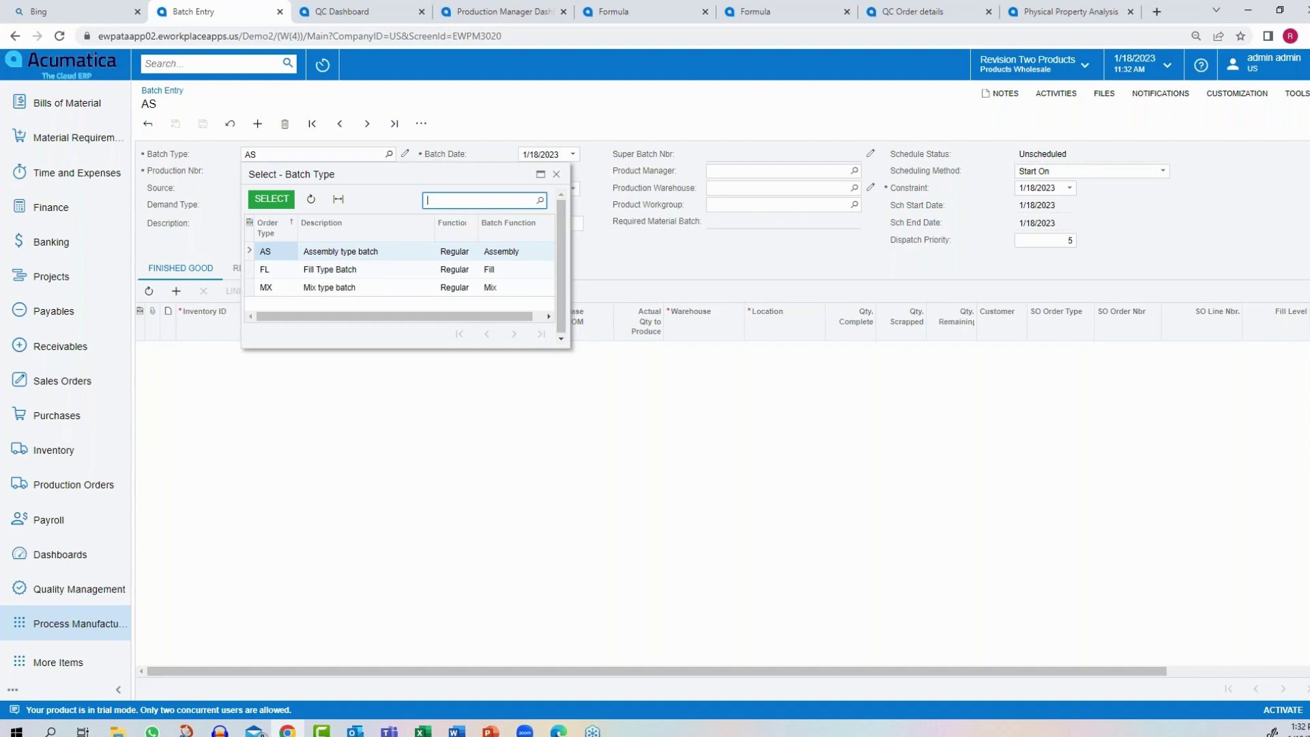
left_click(348, 288)
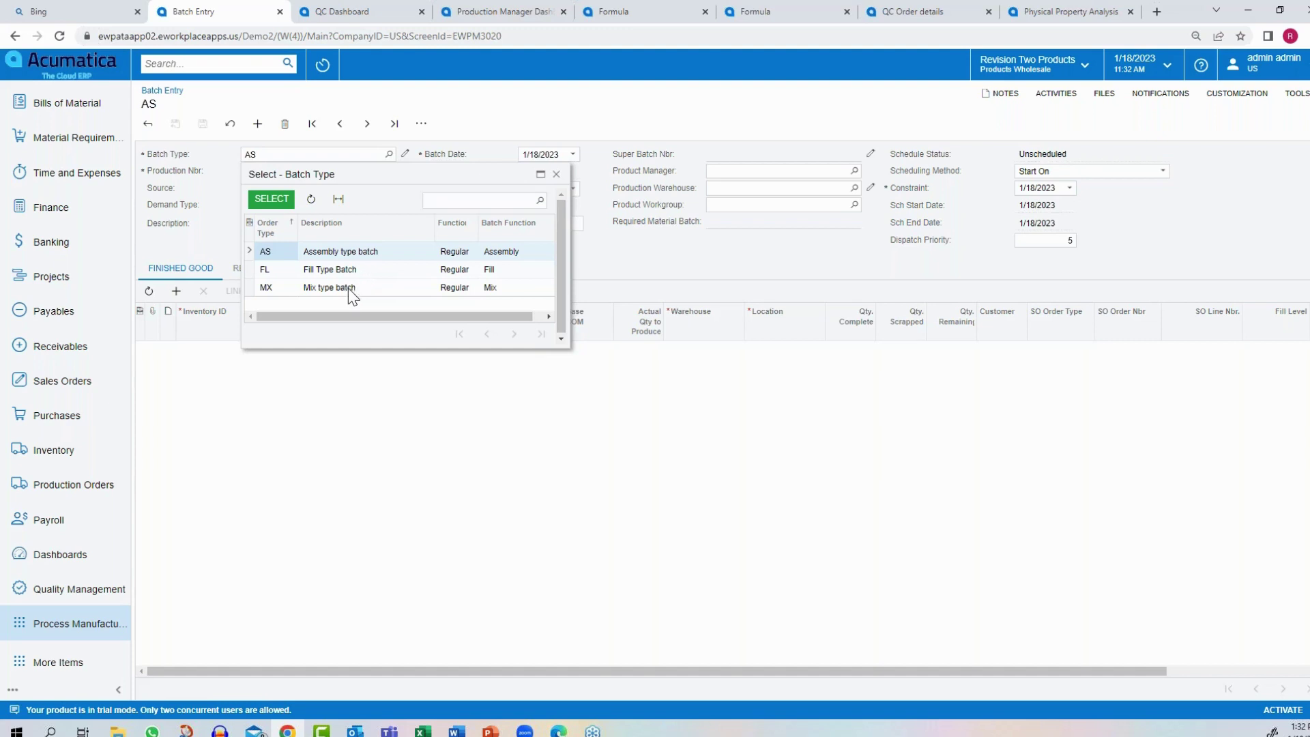
left_click(272, 199)
Set the batch's formula to FOR000000075-A
left_click(742, 154)
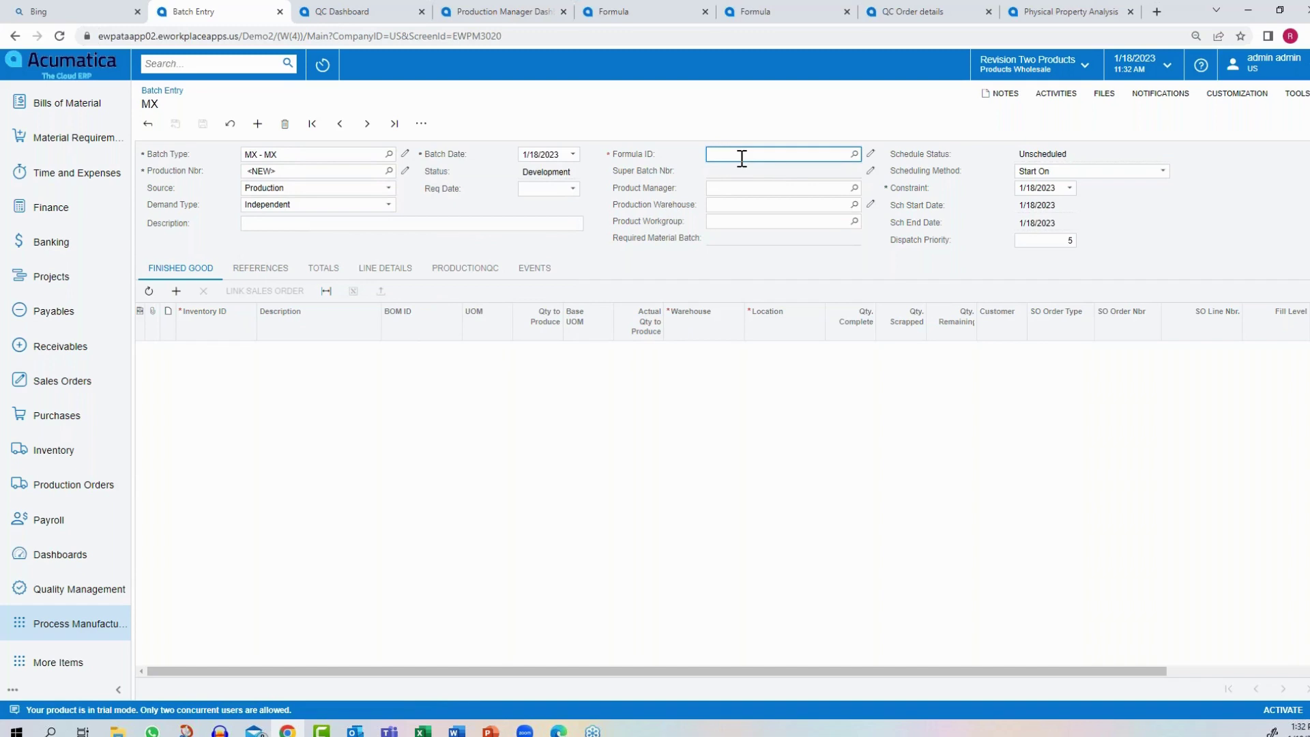
type("TB")
key("Tab")
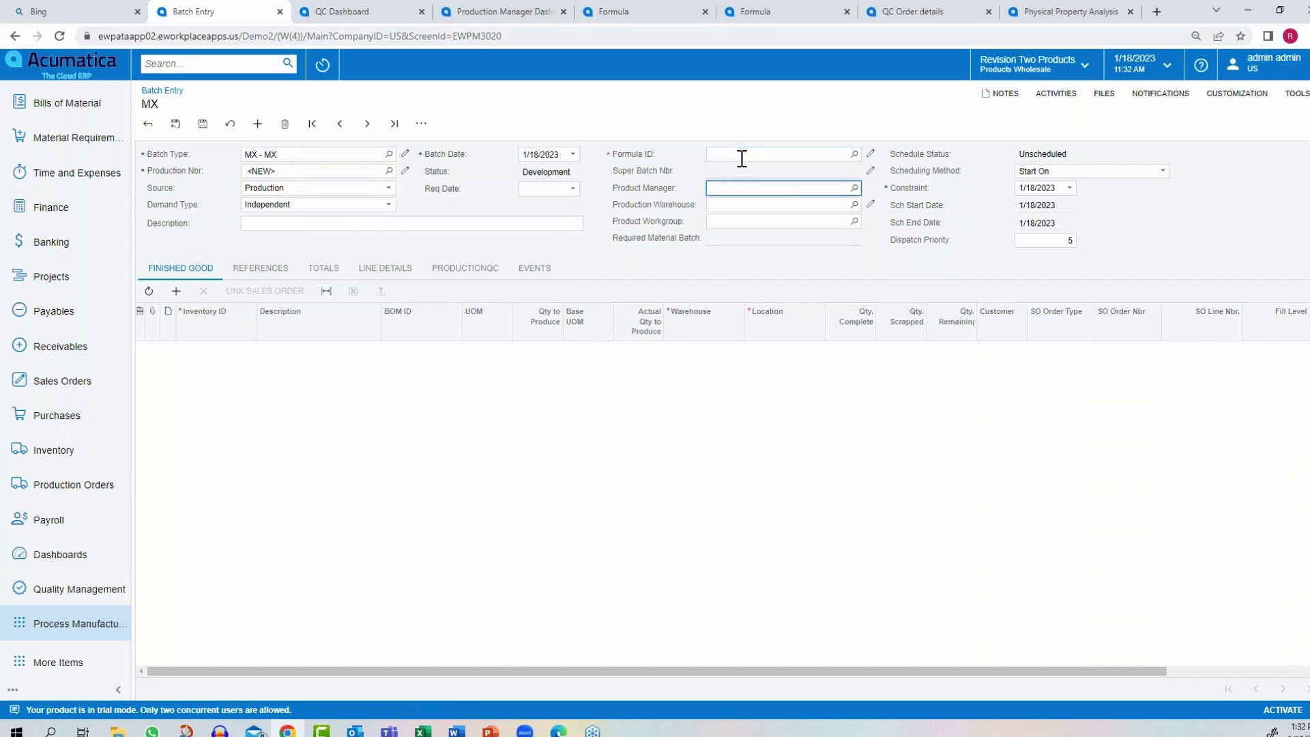
left_click(742, 156)
type("75")
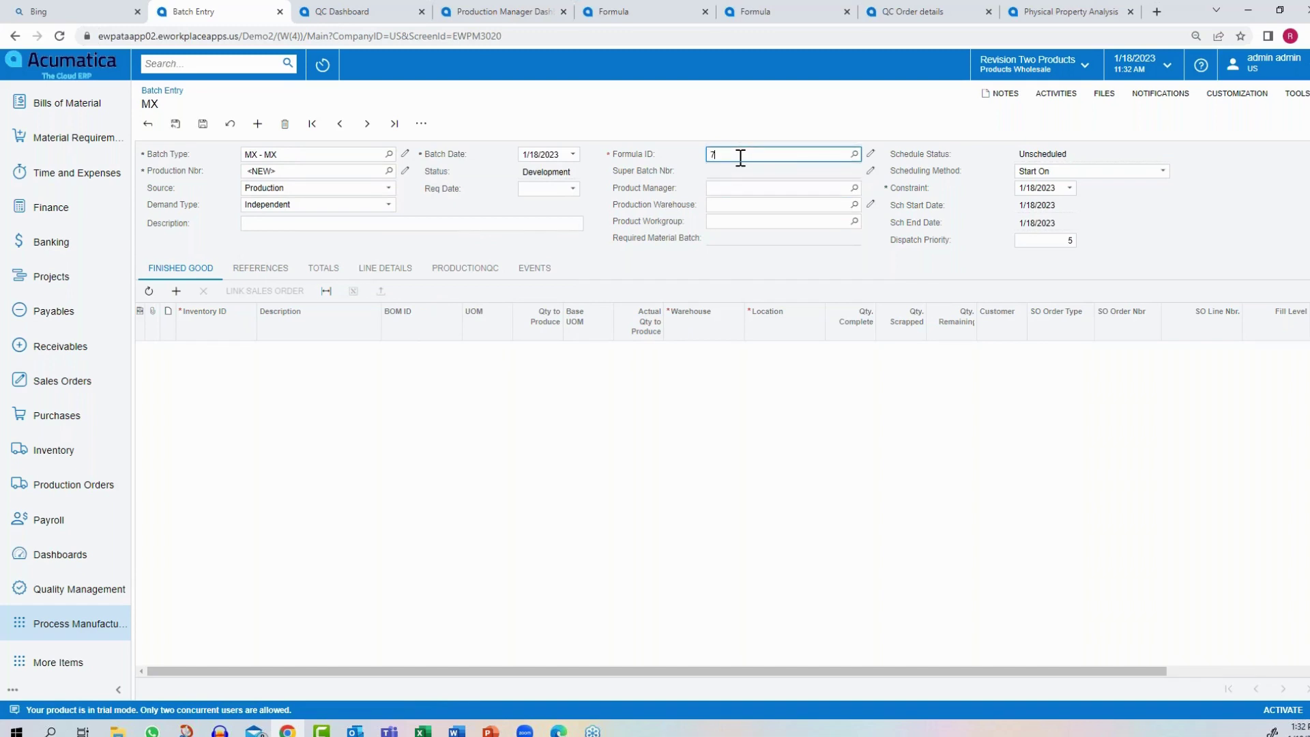
left_click(741, 169)
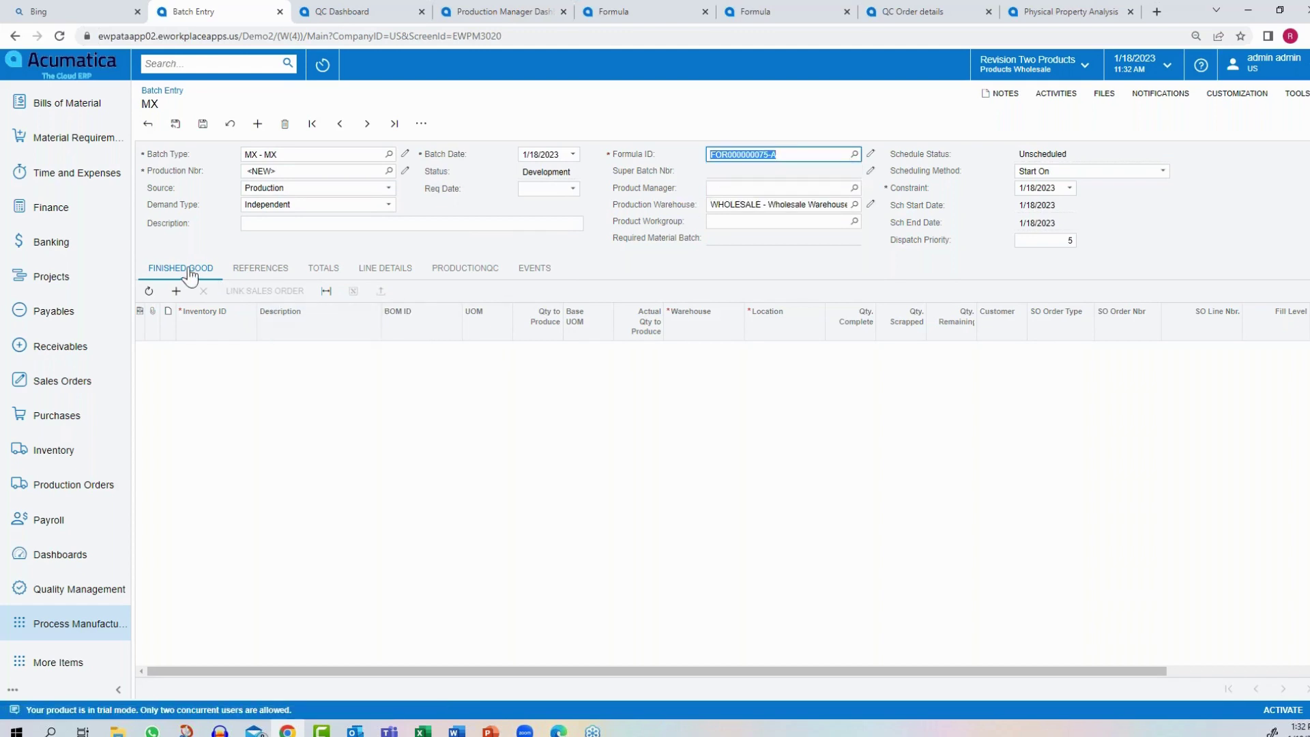
Add a finished good line for inventory item 05Q014165, which uses BOM000036
left_click(177, 291)
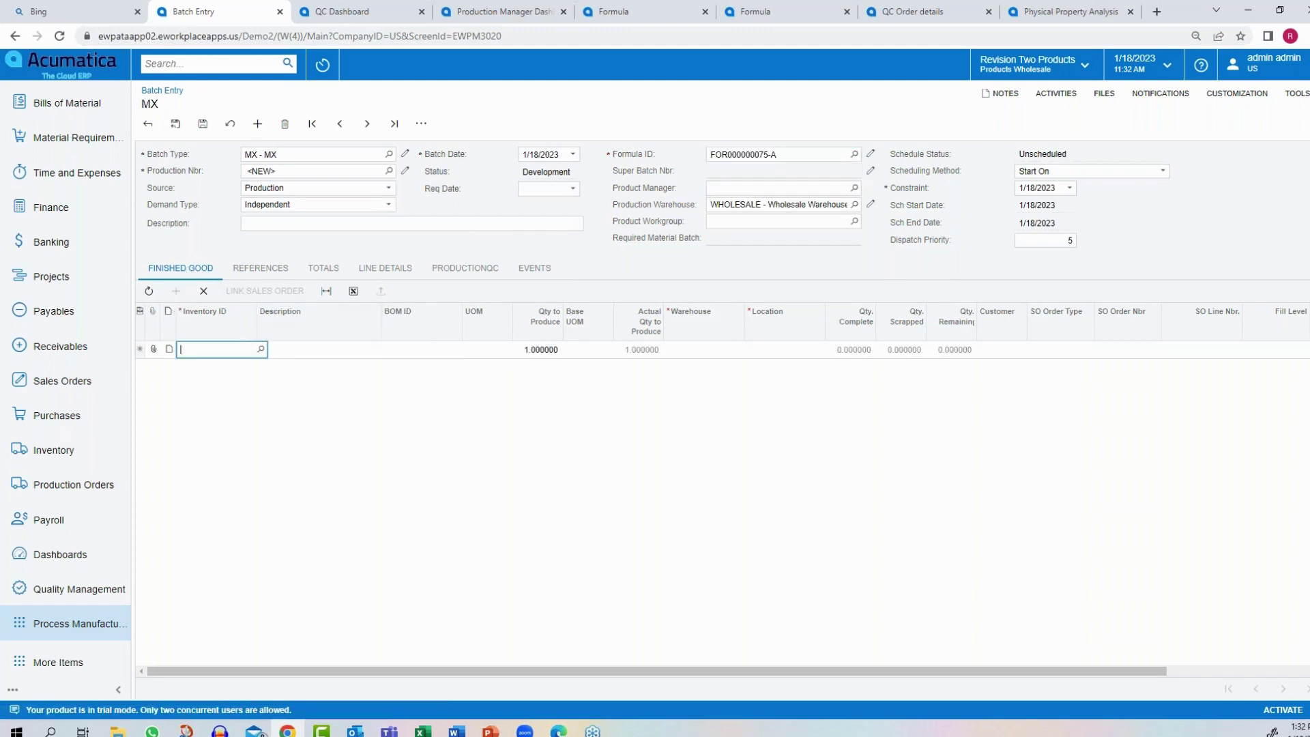
left_click(260, 350)
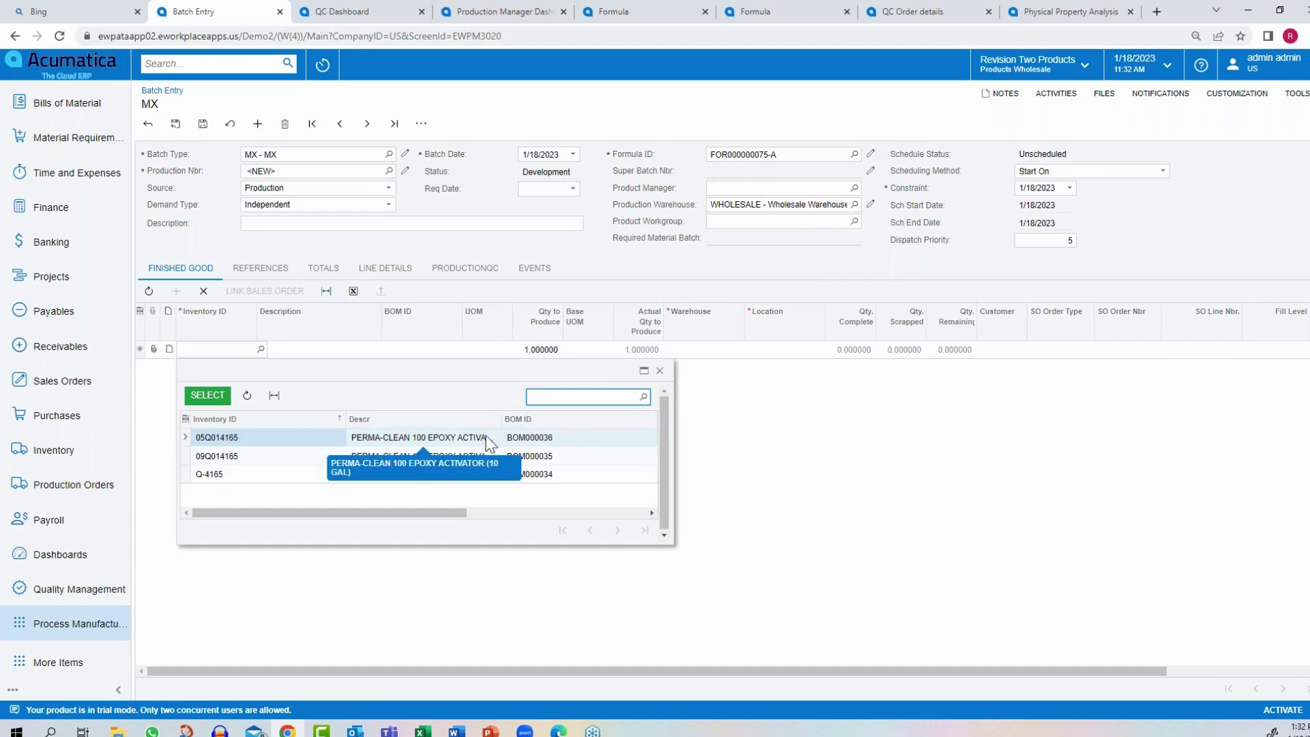
left_click(230, 444)
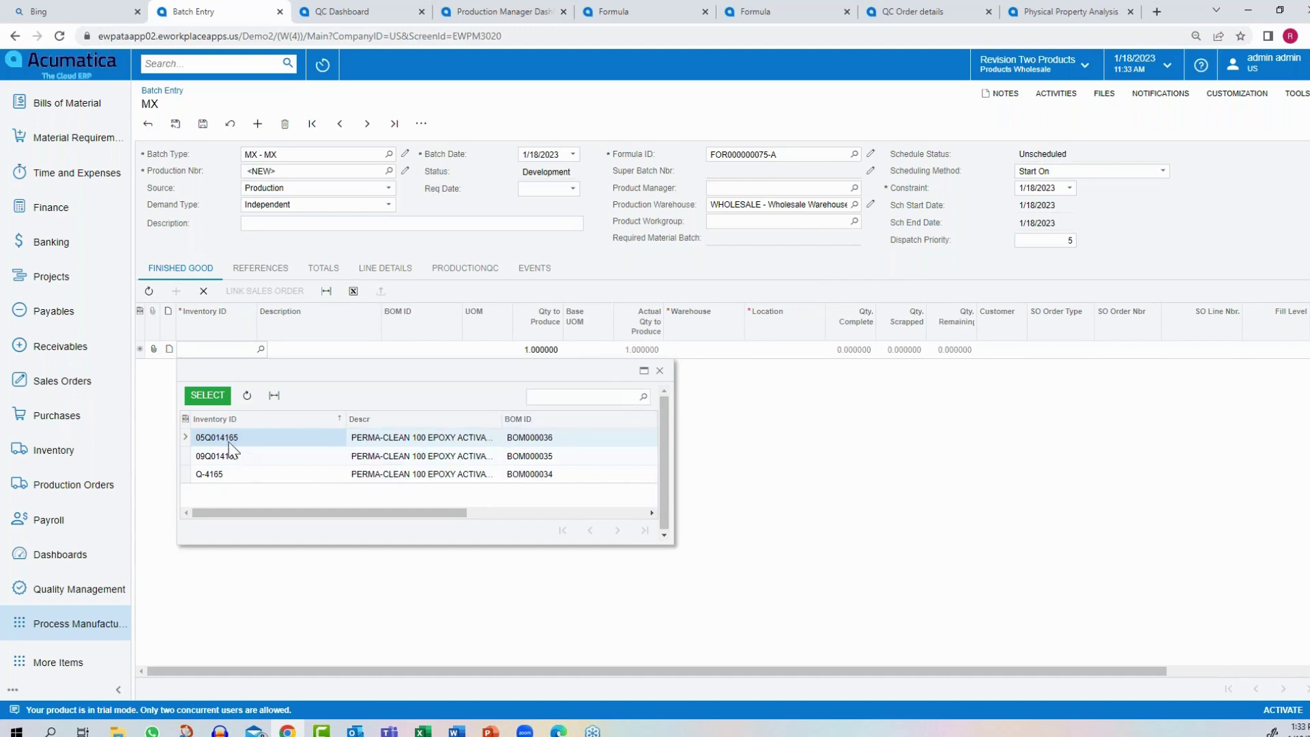
double_click(230, 447)
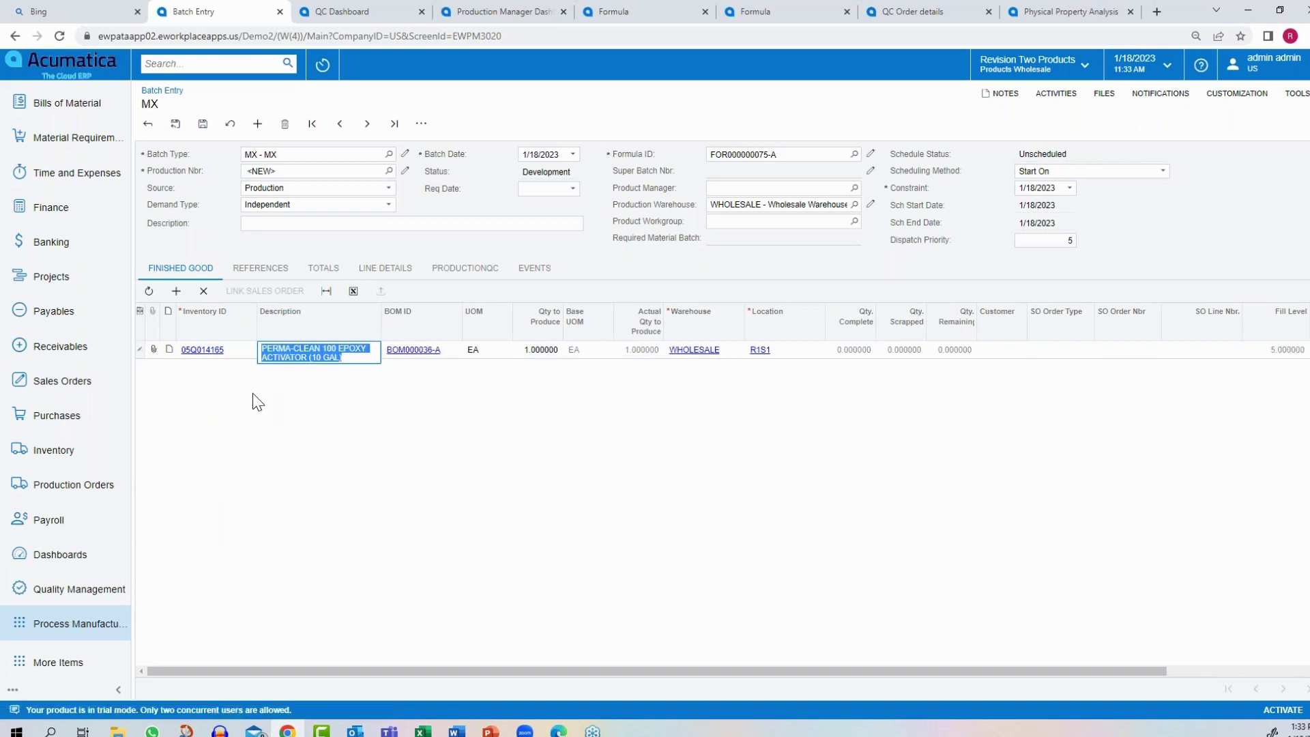
key("Tab")
key("Tab")
type("1")
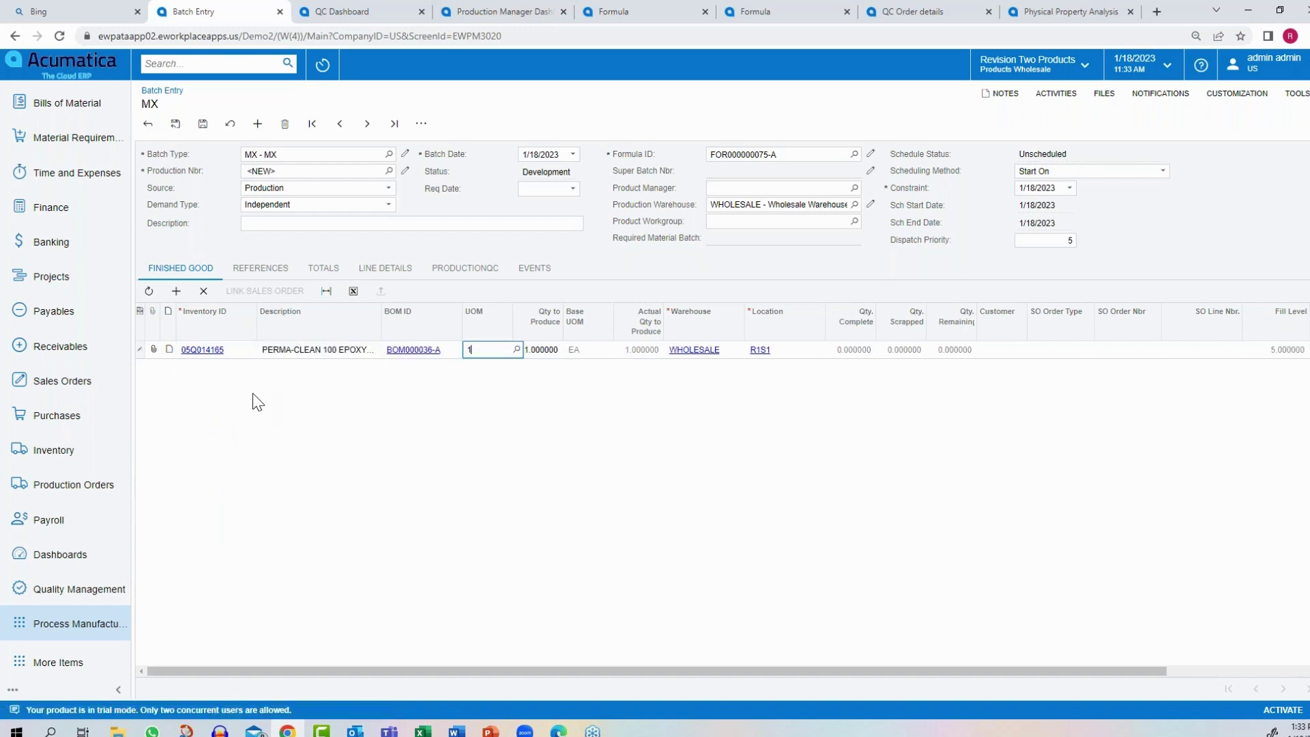
left_click(331, 362)
left_click(236, 354)
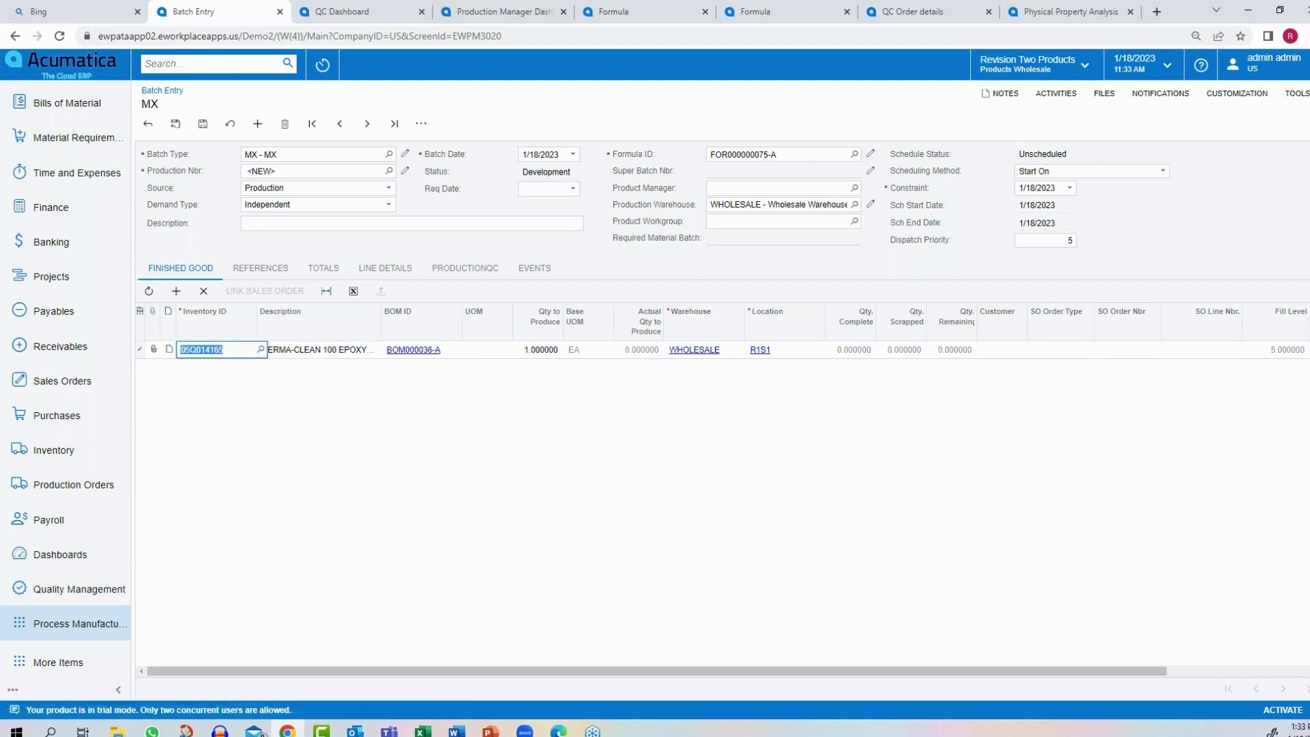
left_click(260, 349)
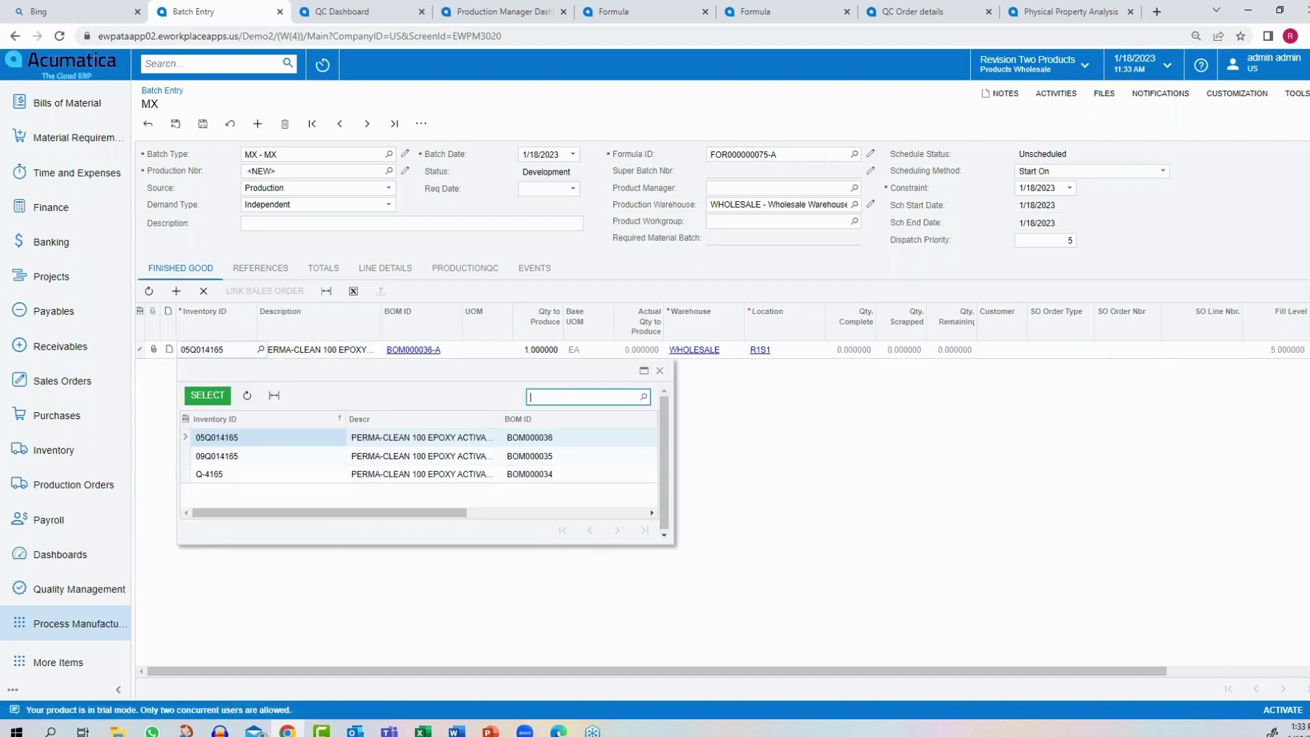
double_click(239, 437)
key("Tab")
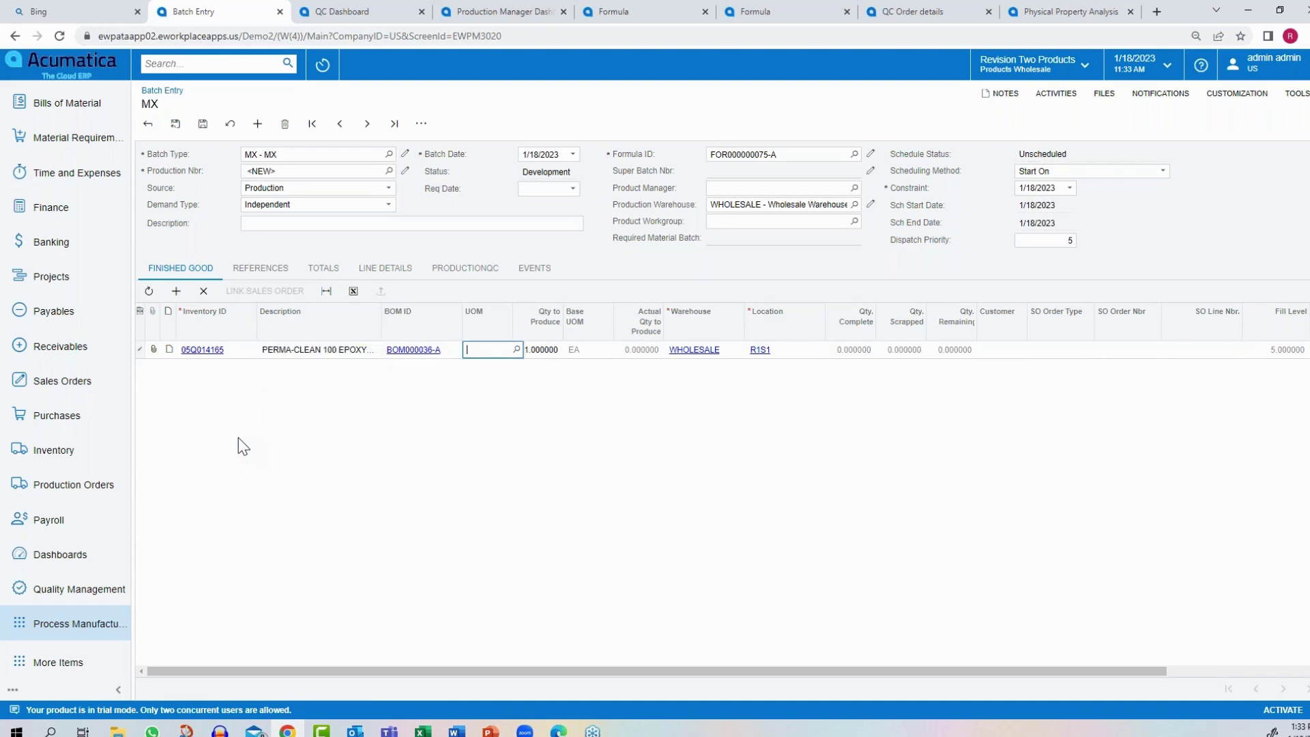
Set the finished good line's unit of measure to EA and its quantity to produce to 10
left_click(477, 357)
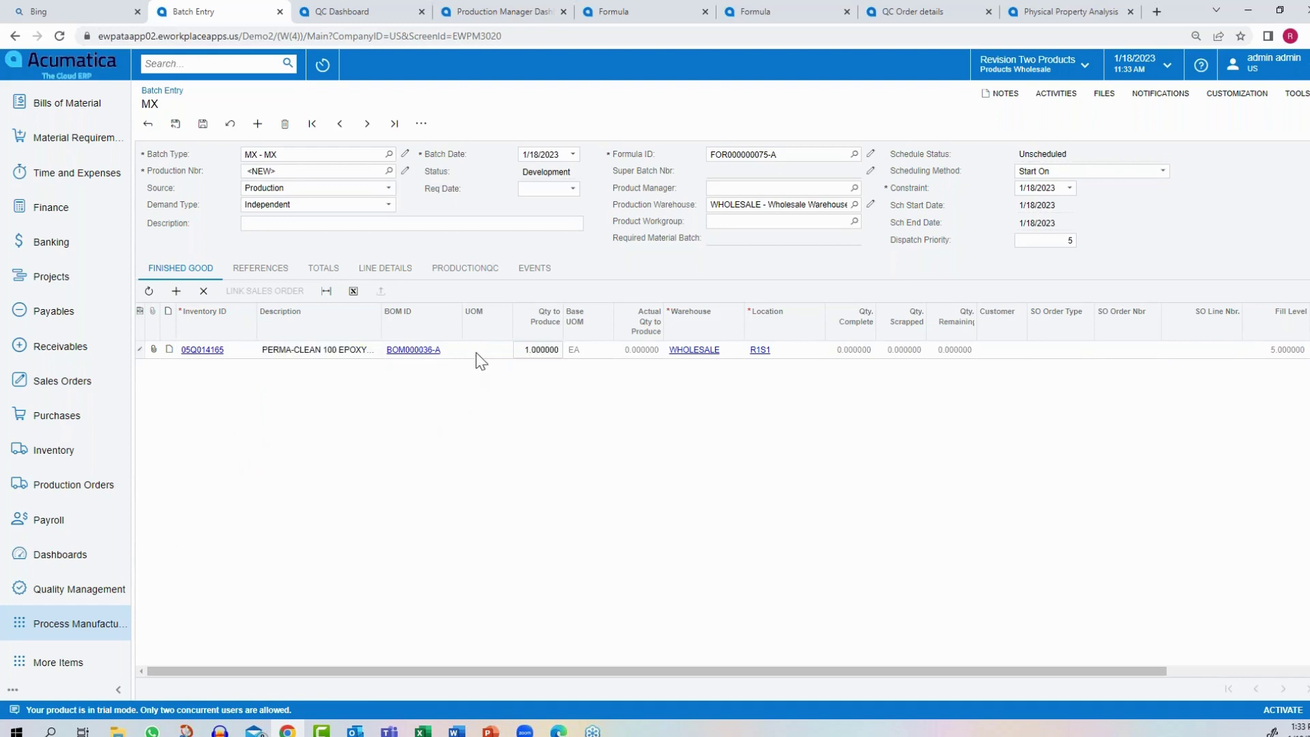
left_click(516, 350)
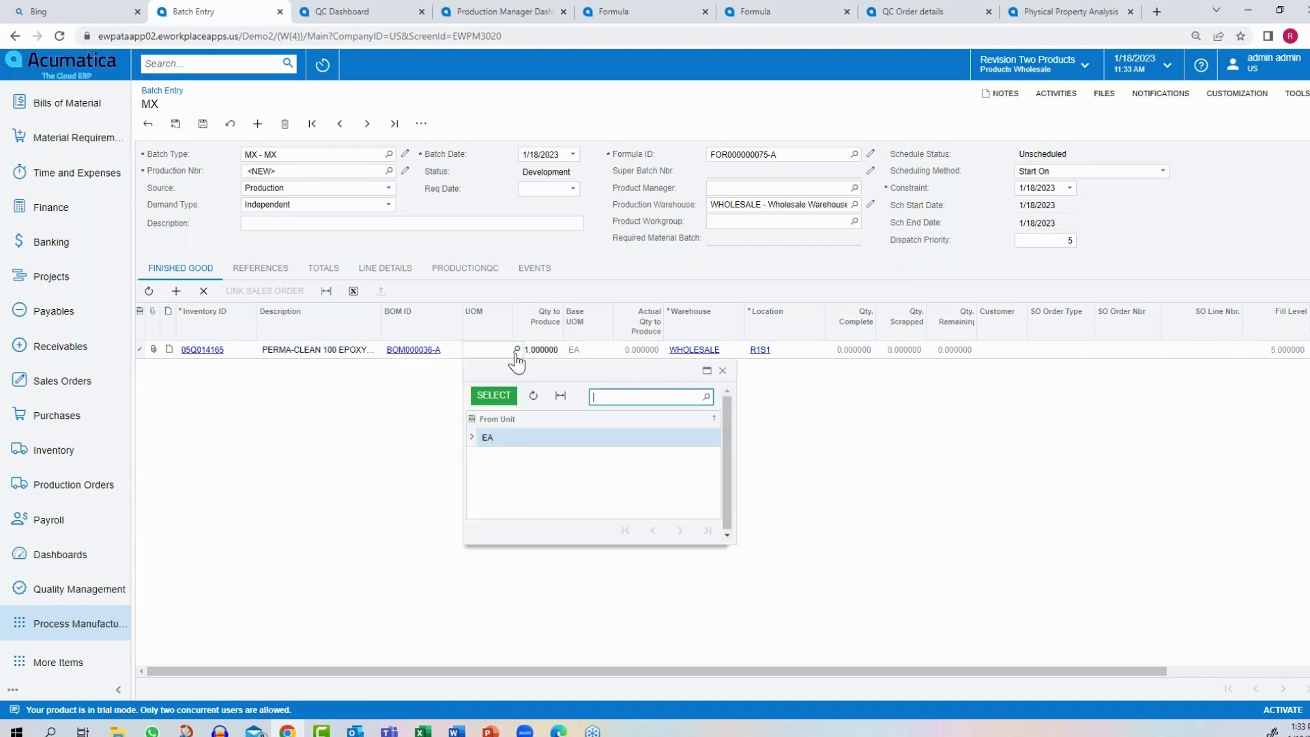
double_click(488, 439)
key("Tab")
type("10")
key("Tab")
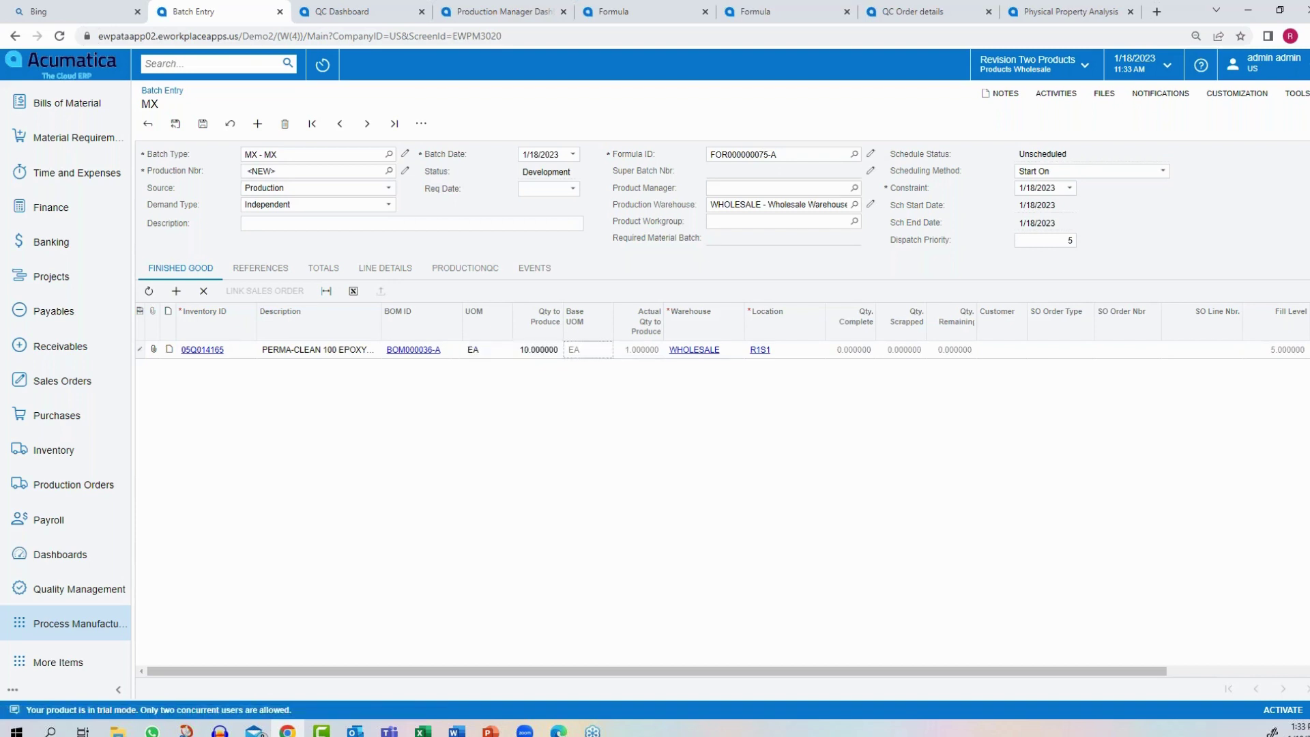
key("Tab")
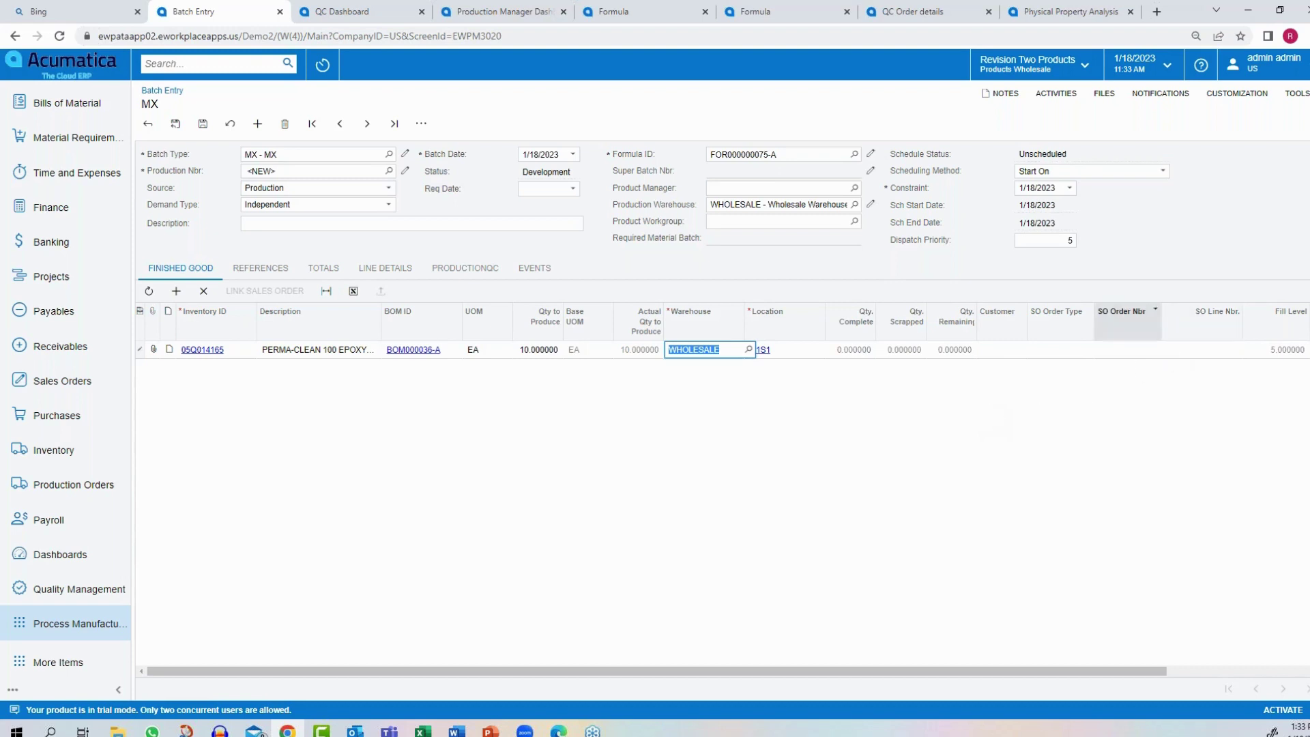
Look through the customer choices for the finished good line without selecting one, and save the batch
left_click(1013, 357)
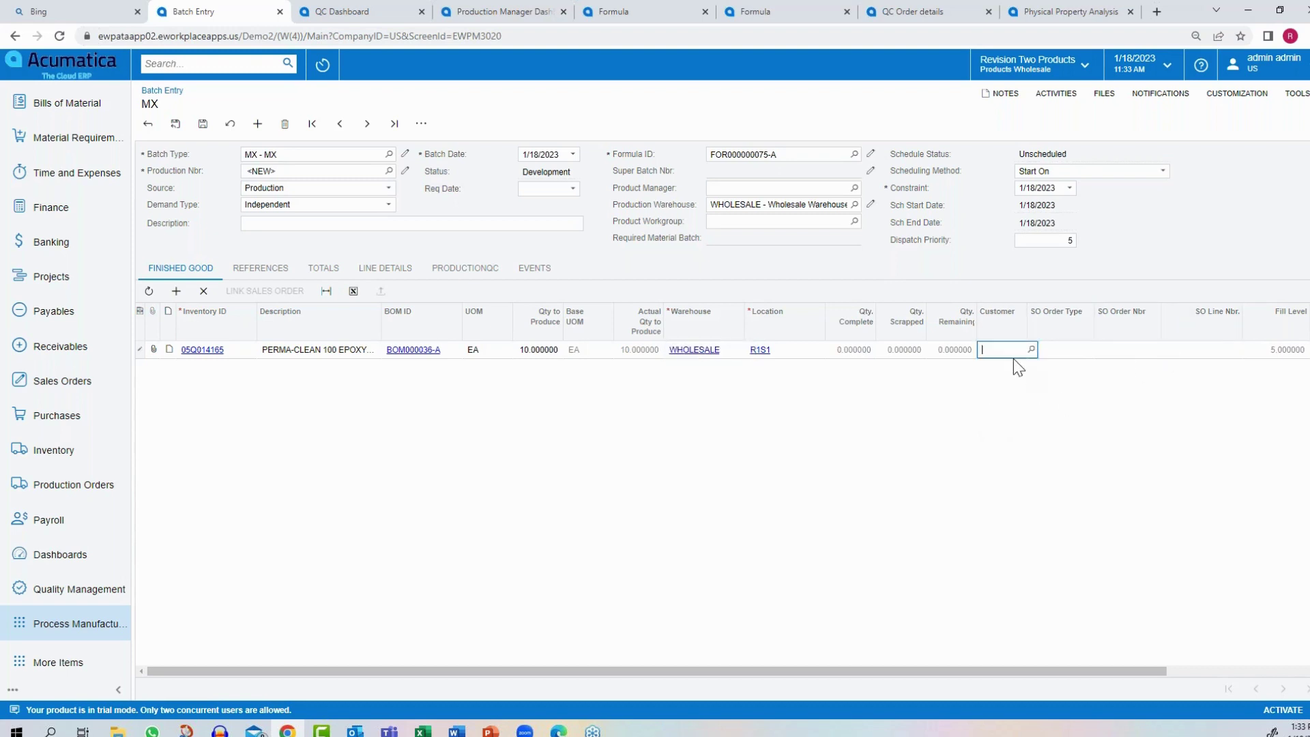
key("F3")
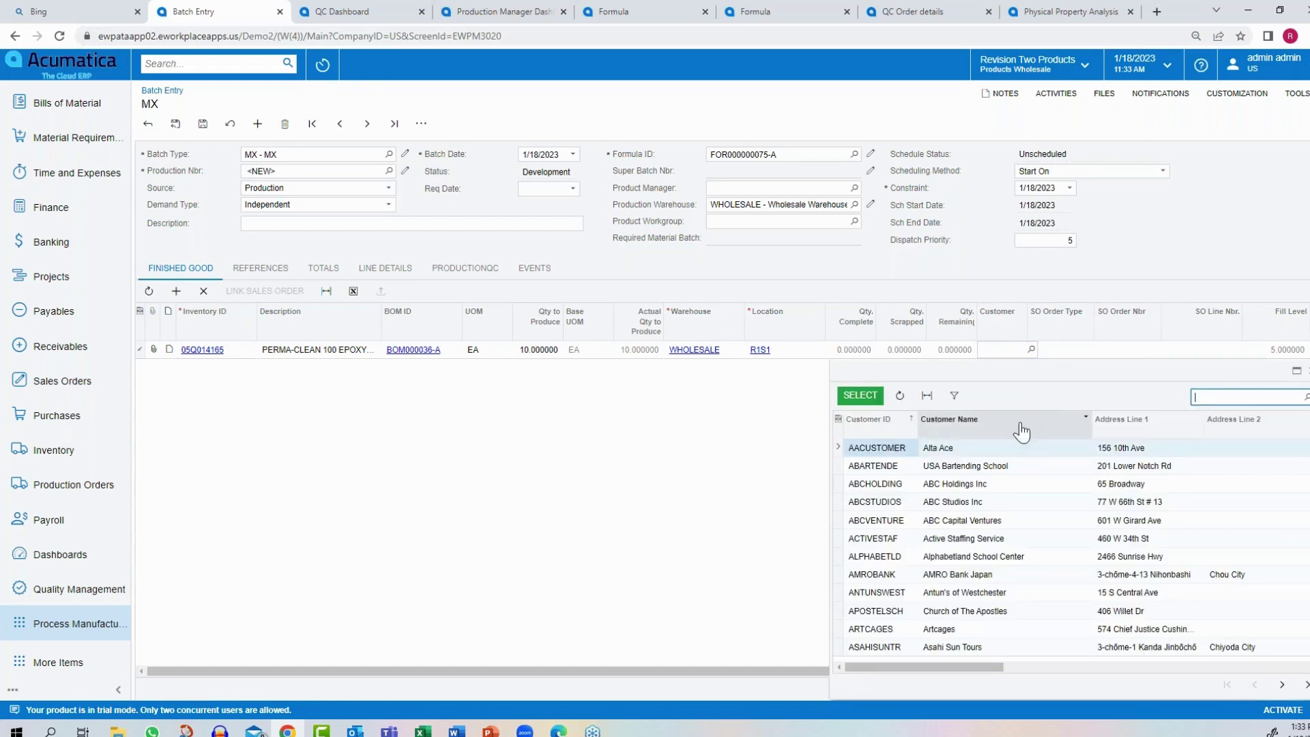
left_click(777, 431)
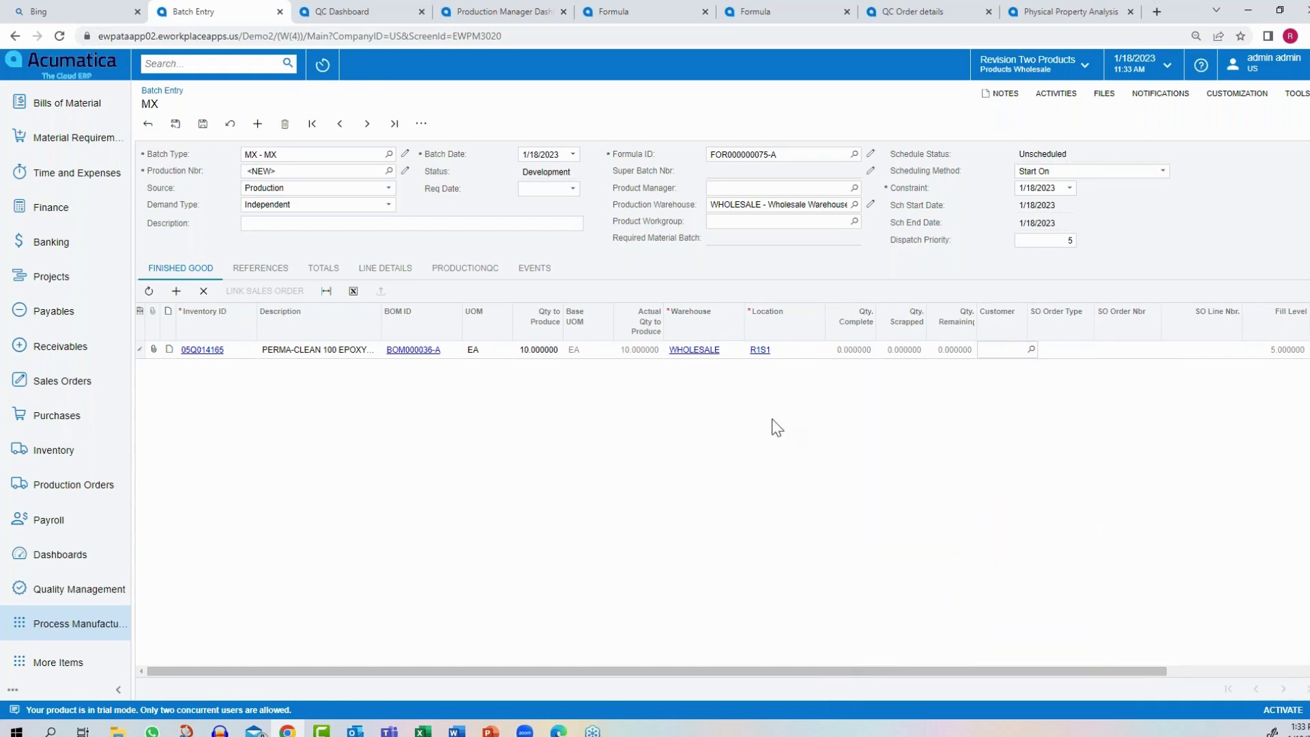
left_click(202, 123)
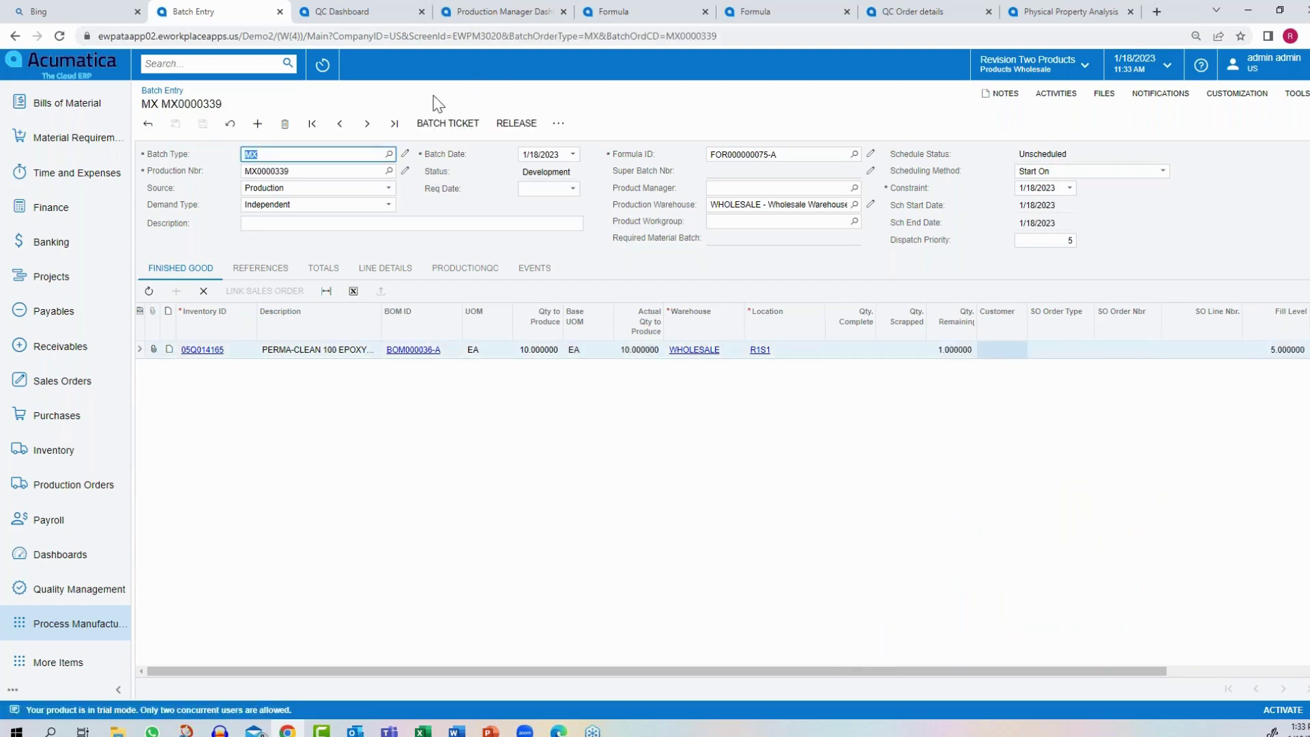
Open the saved batch's batch ticket and review its finished good, process steps, formula materials, packaging and cost totals
left_click(448, 124)
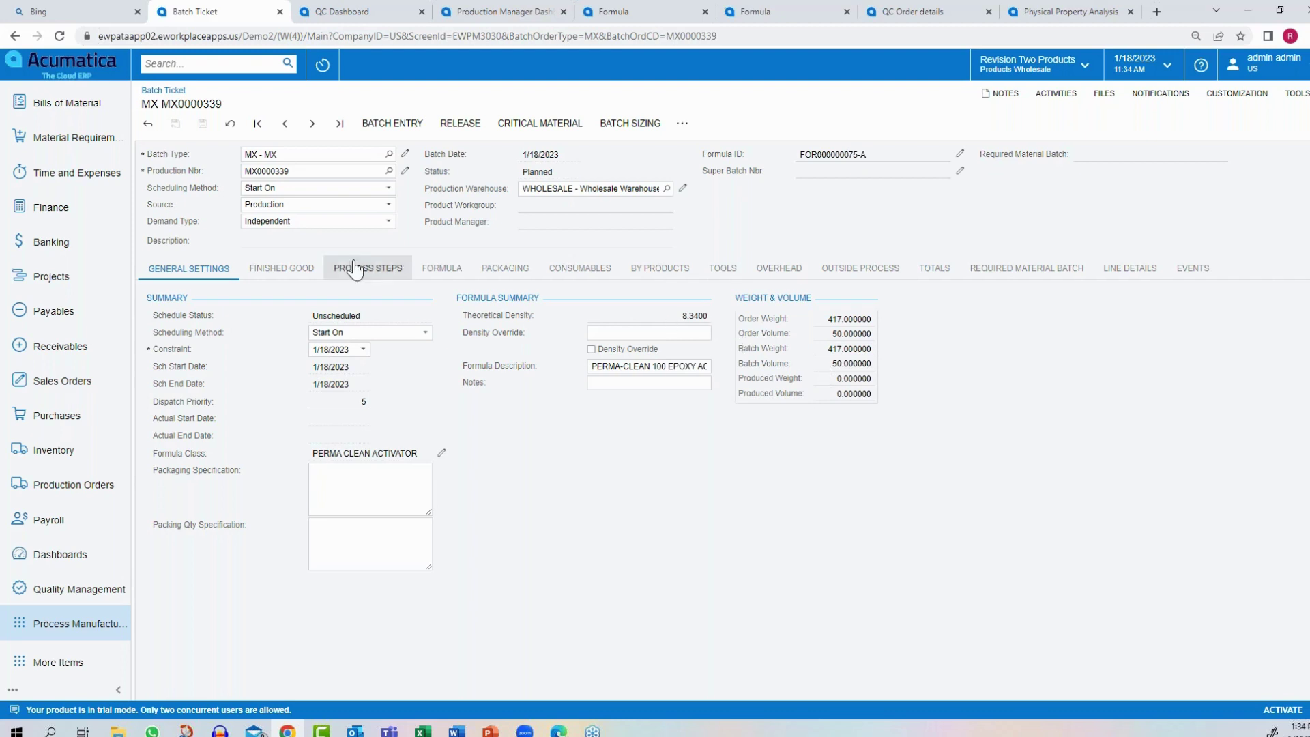
left_click(306, 276)
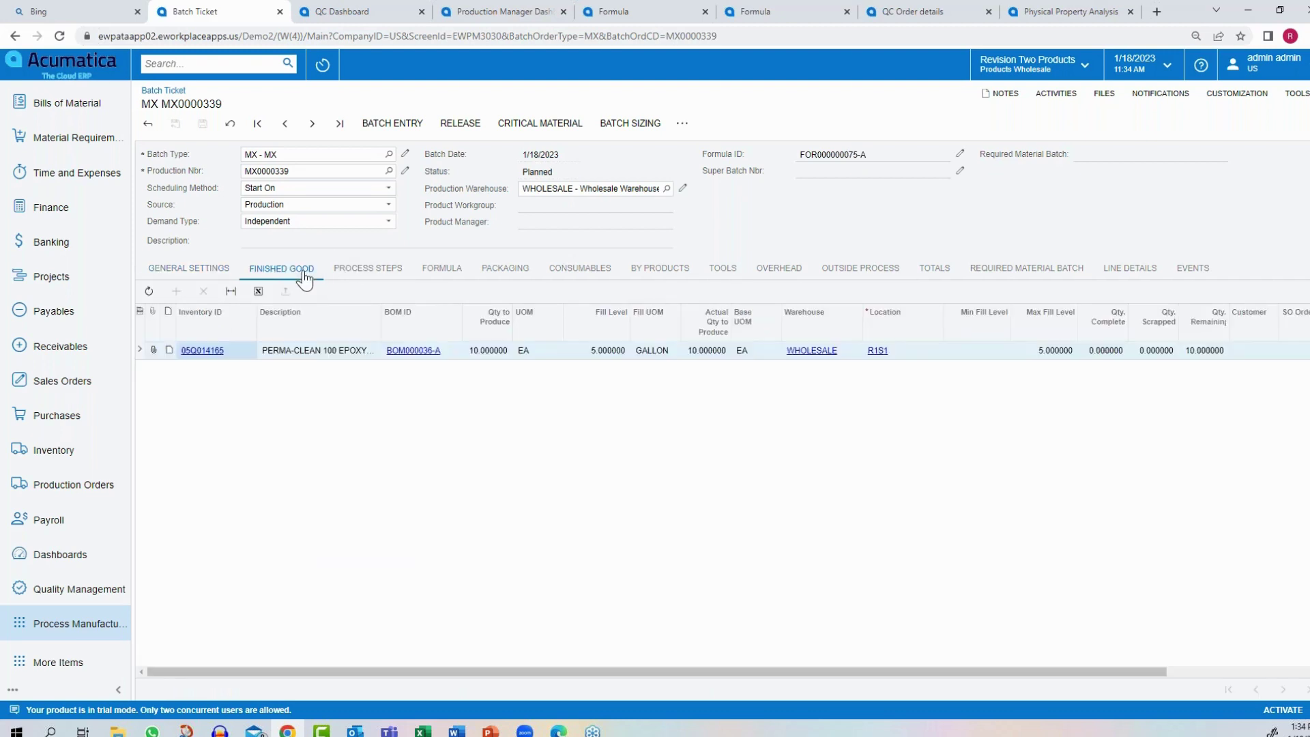
left_click(364, 278)
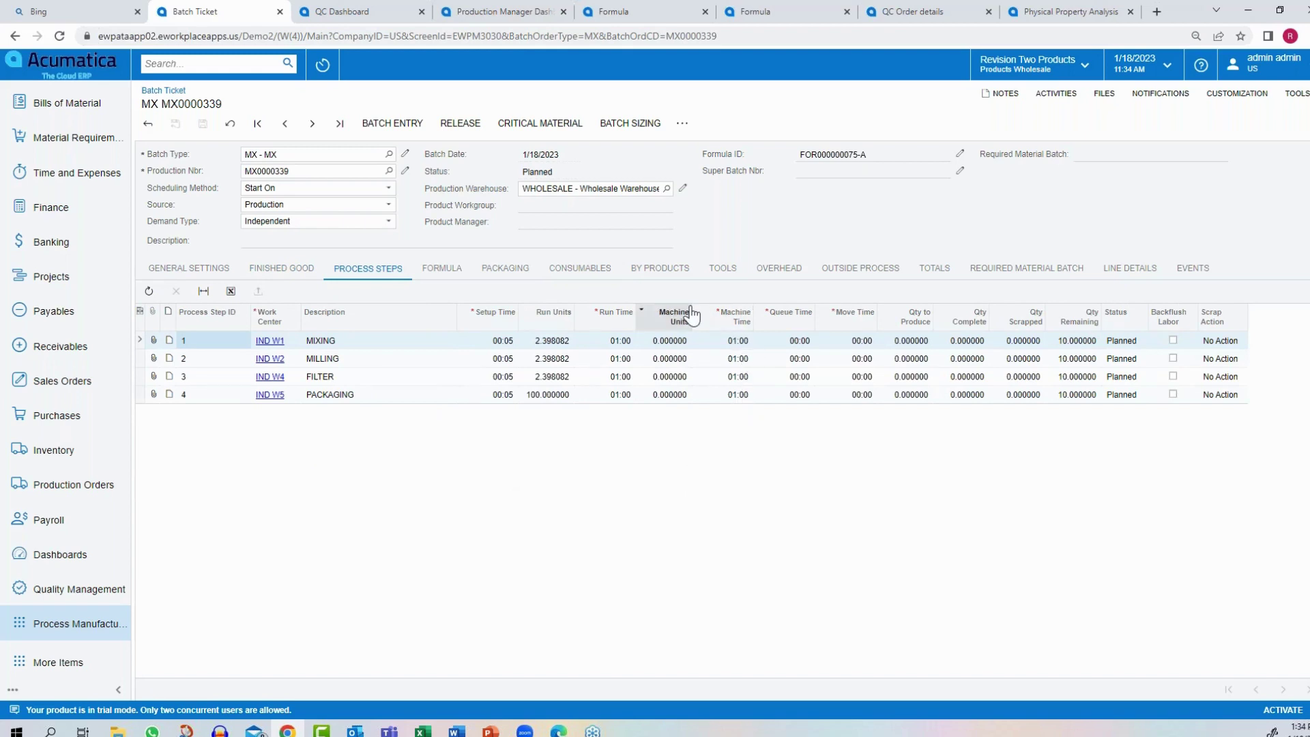
left_click(450, 269)
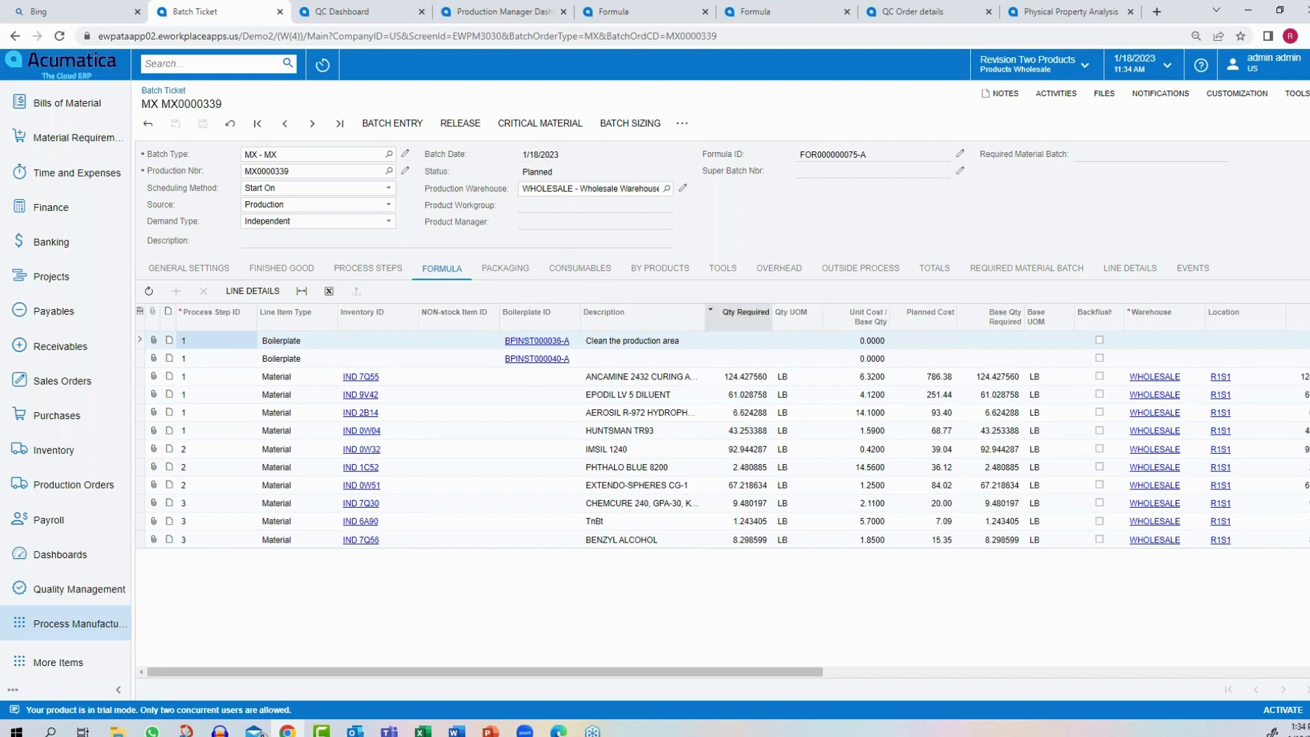
left_click(523, 270)
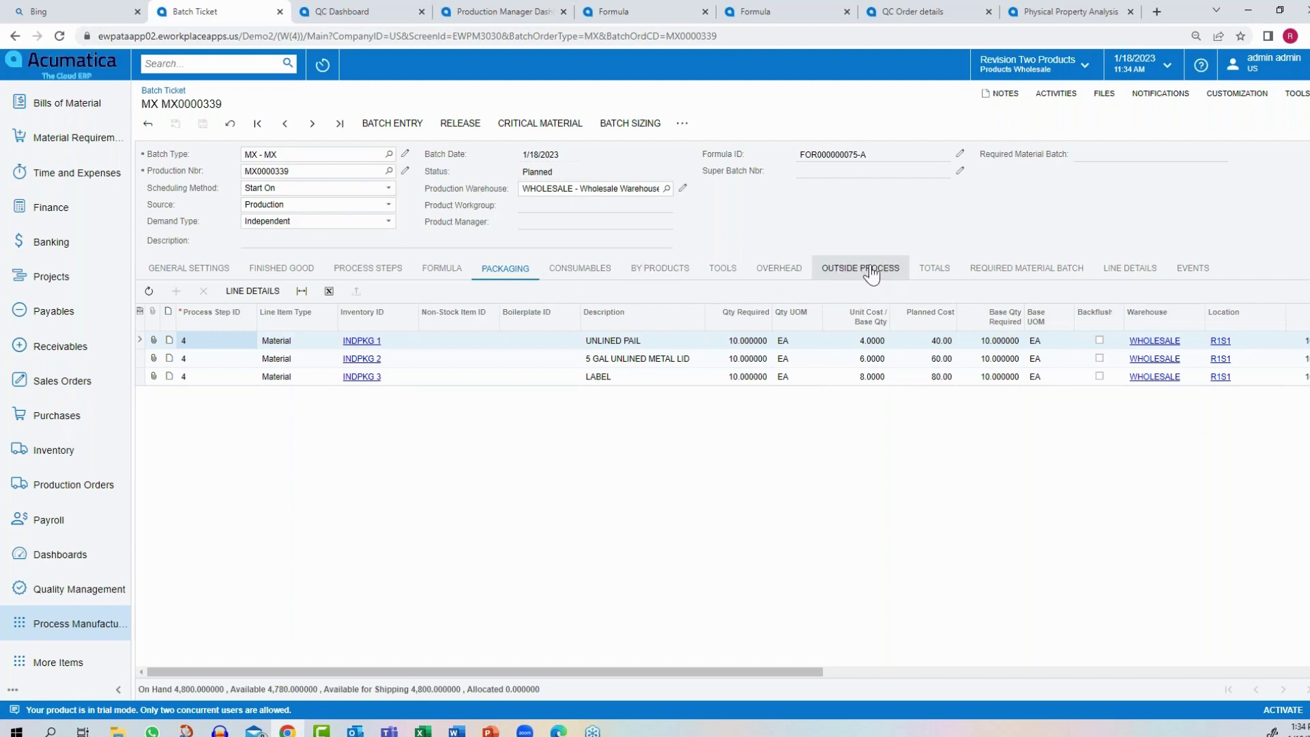
left_click(927, 271)
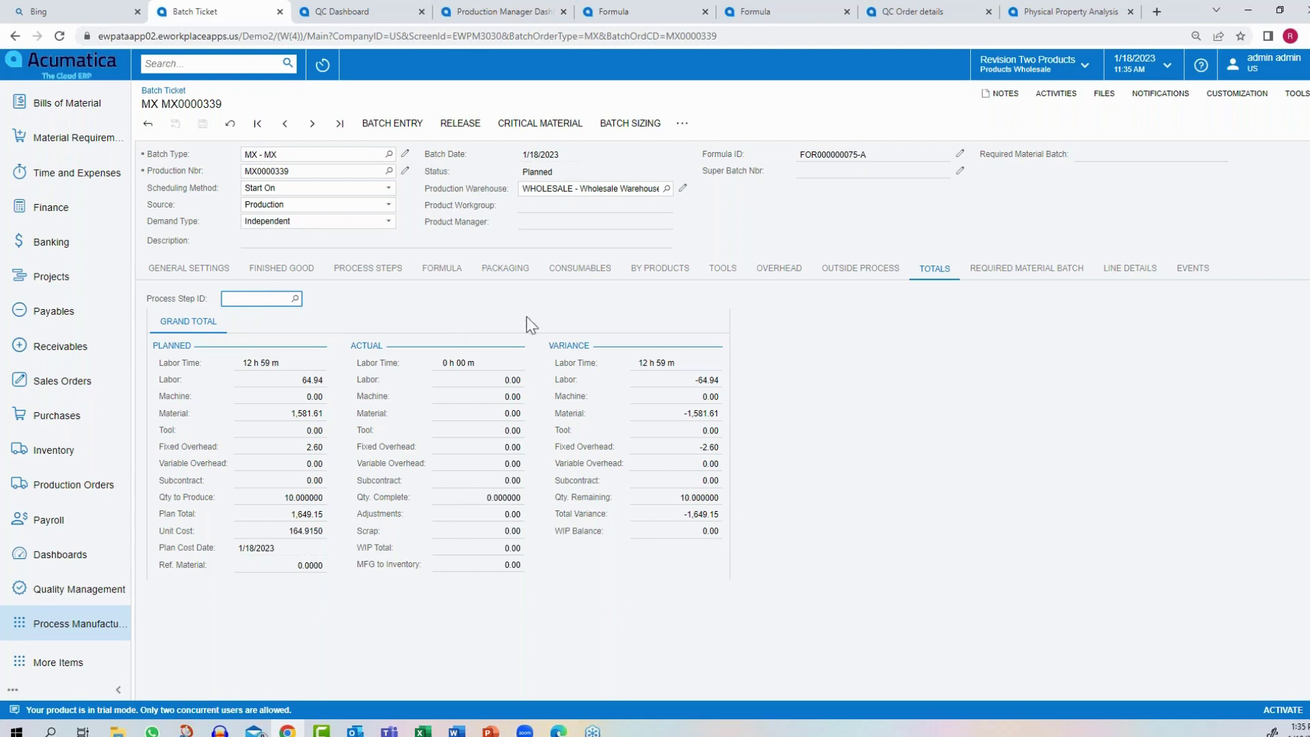
Open batch sizing for the batch ticket and review the Raw Material Availability and Key Raw Material Availability options
left_click(623, 125)
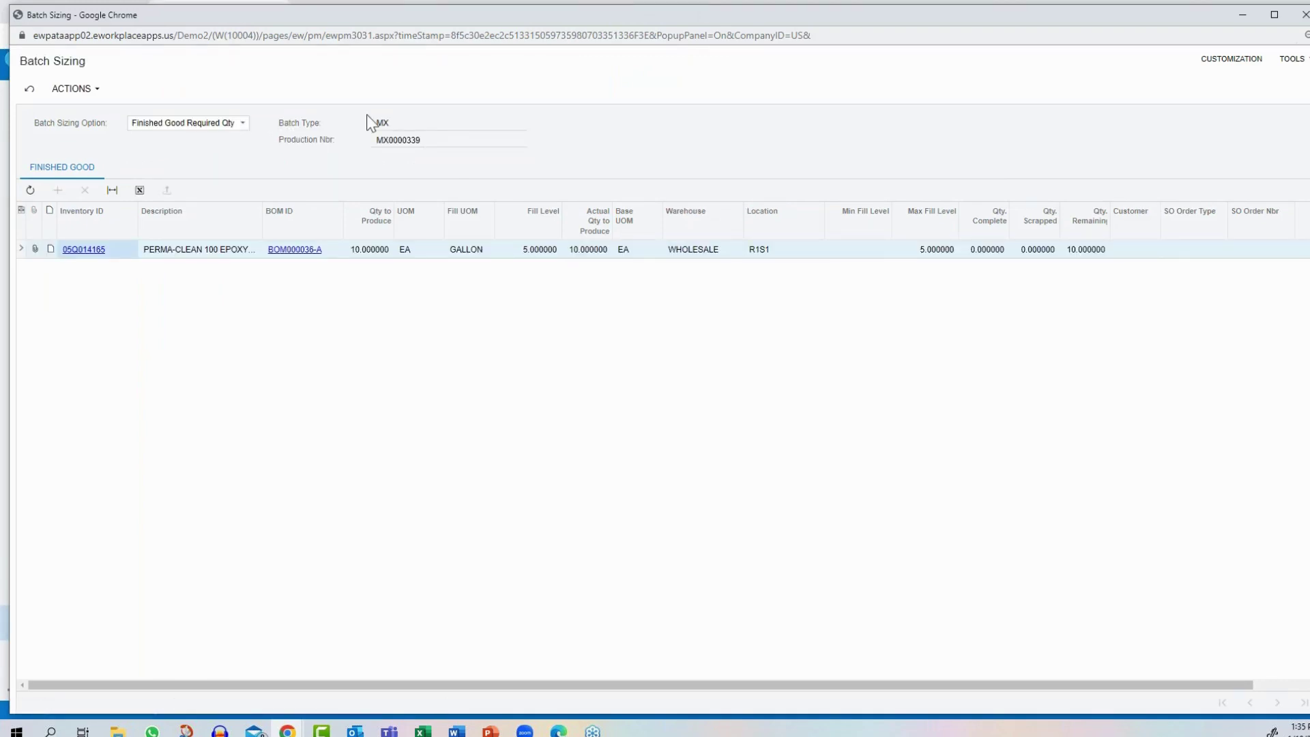
left_click(243, 124)
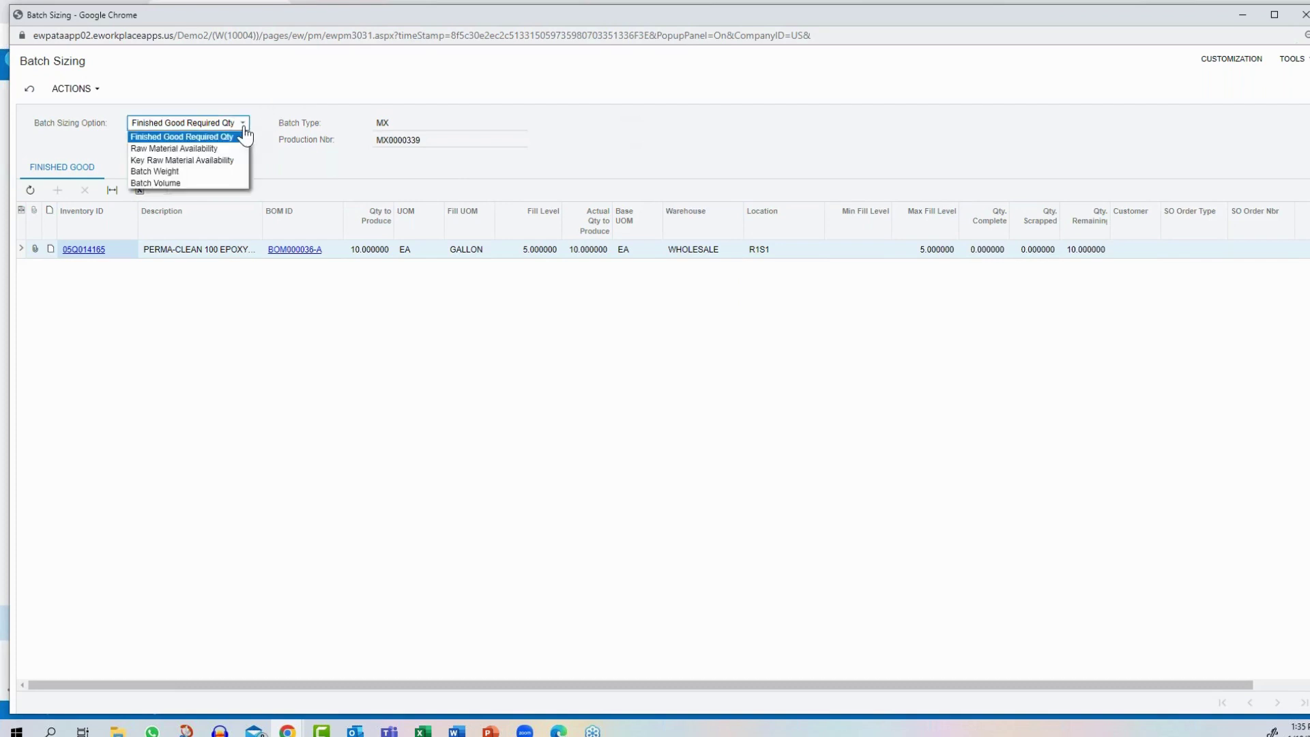
left_click(184, 144)
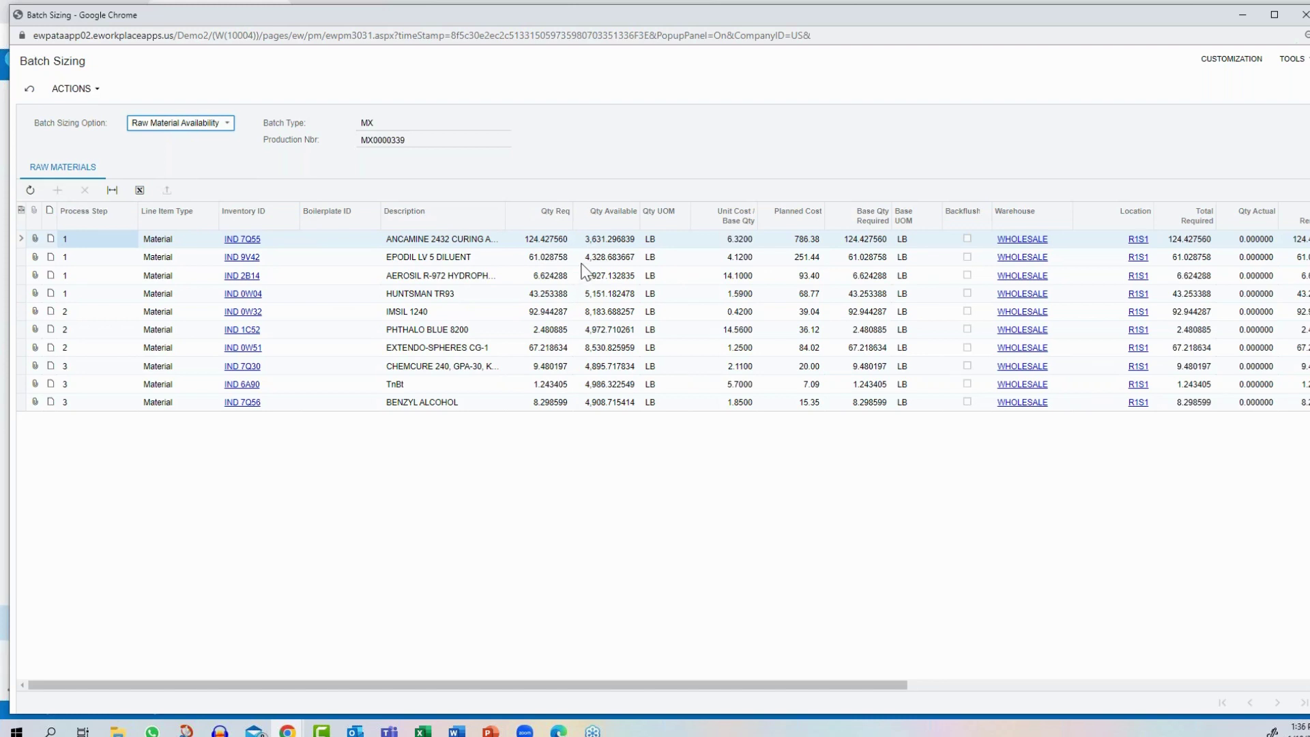
left_click(220, 127)
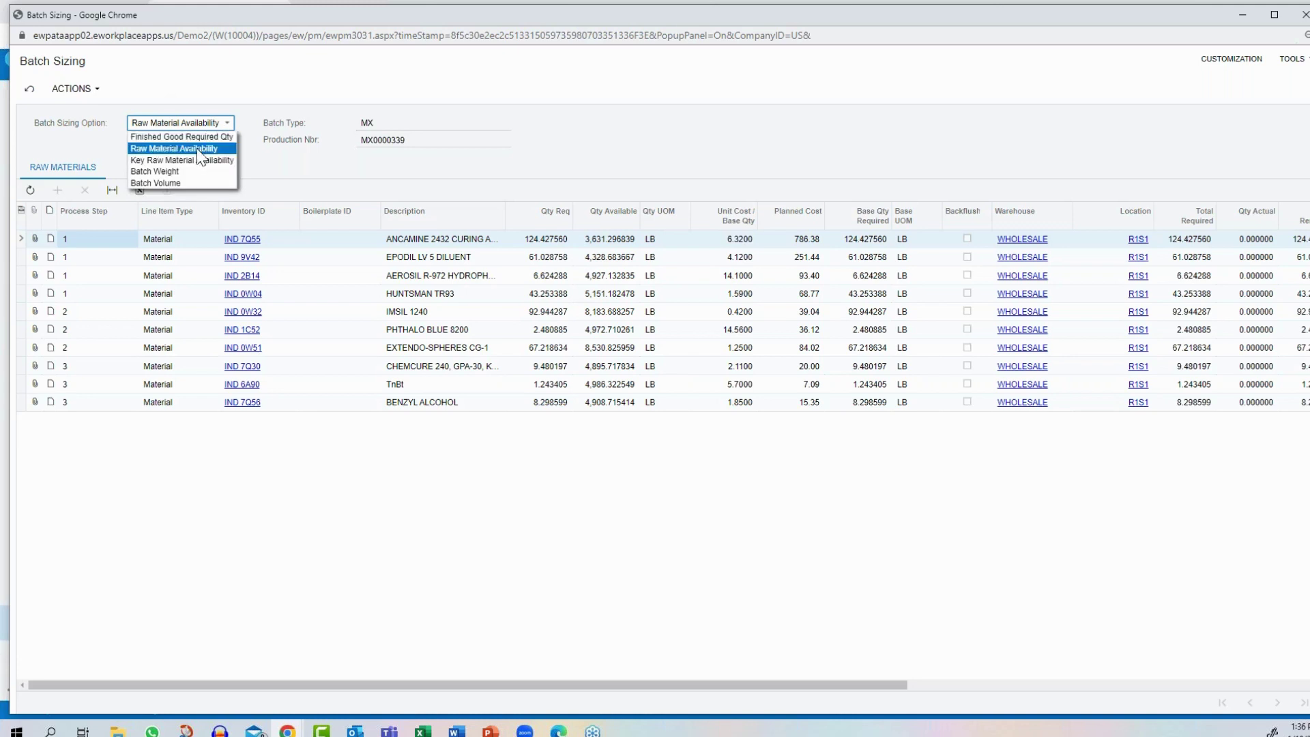
left_click(189, 164)
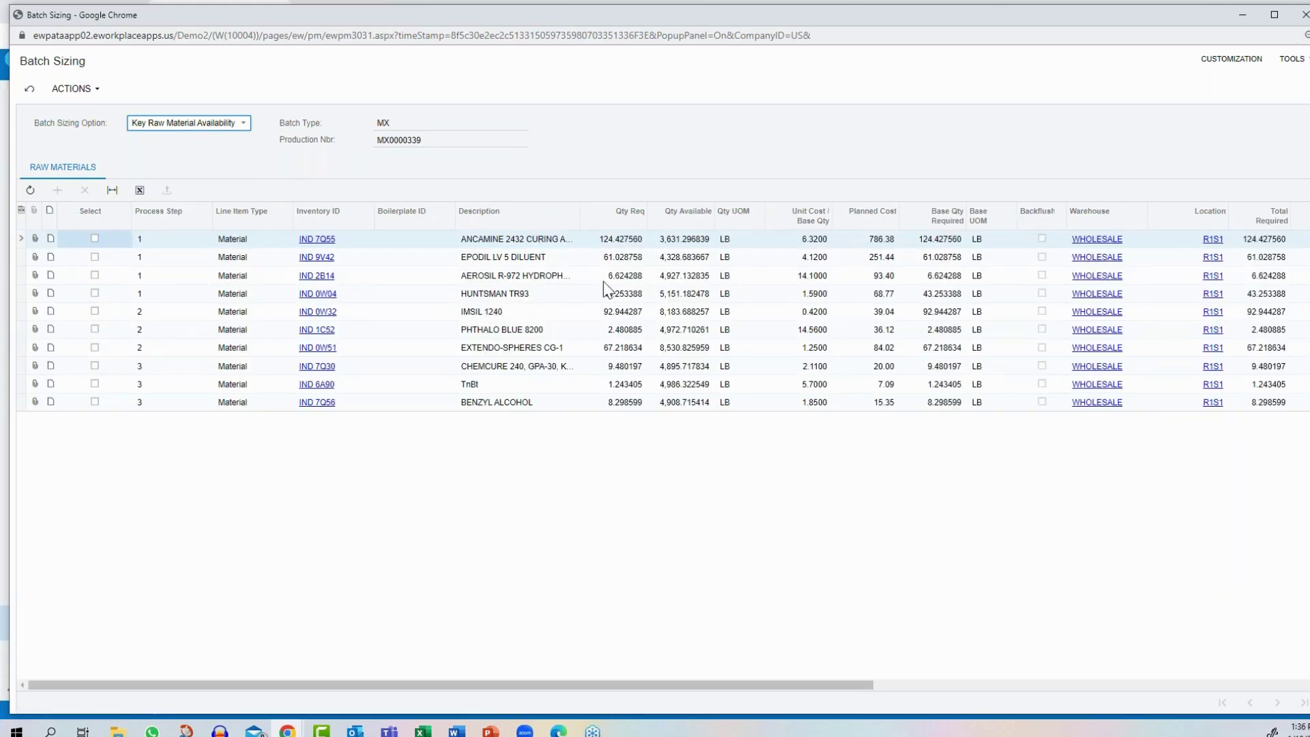
left_click(487, 258)
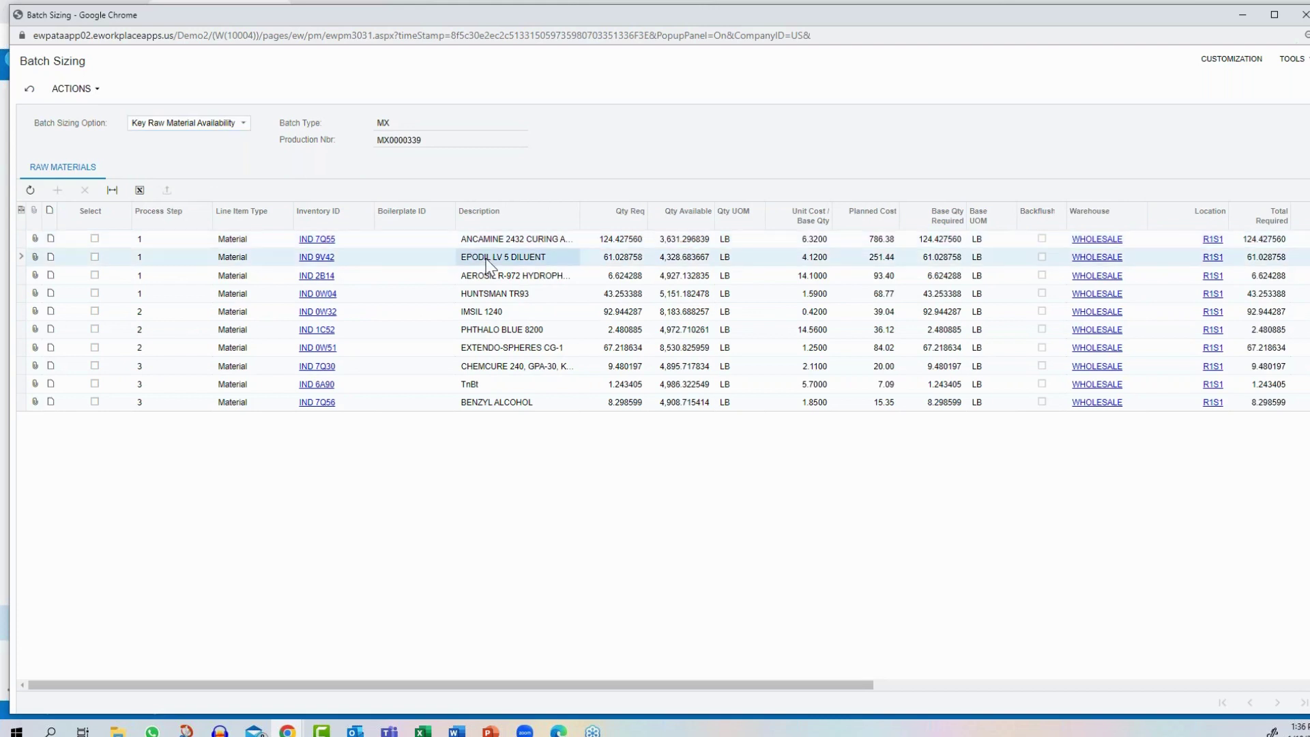
left_click(616, 261)
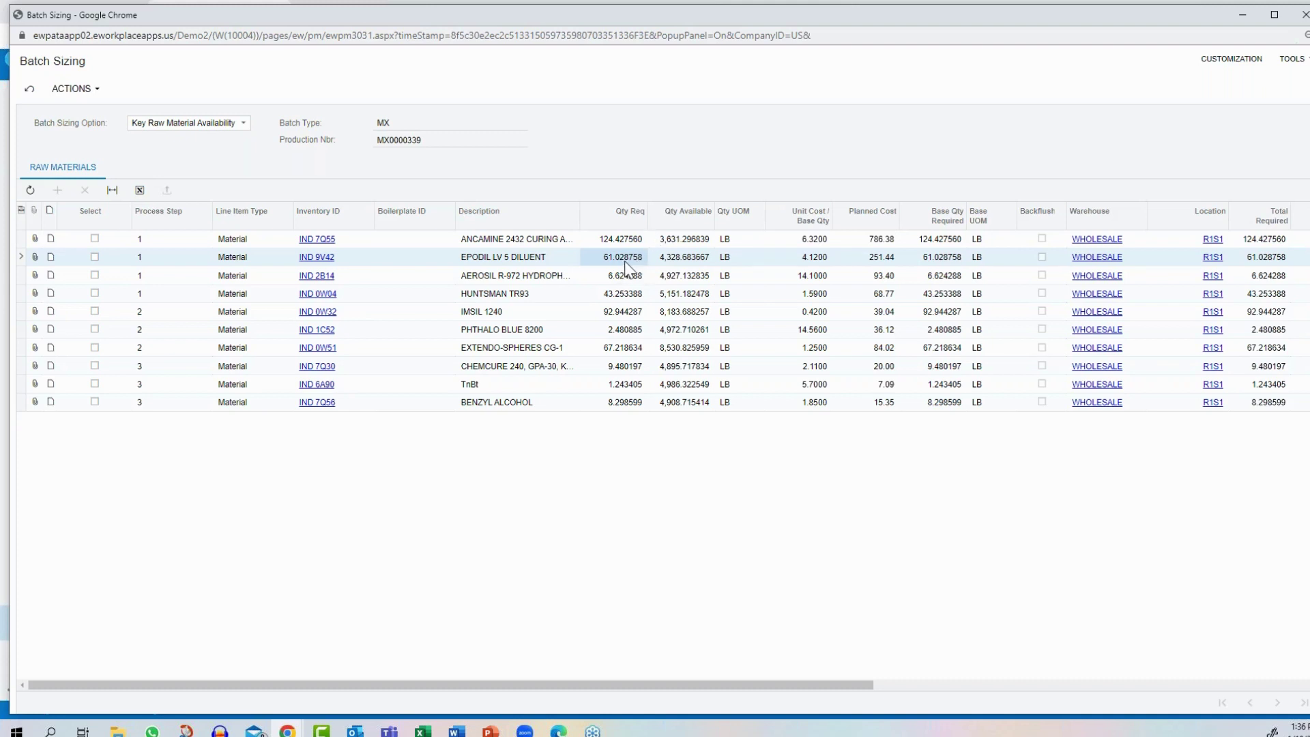
Review the Batch Weight and Batch Volume sizing options, and close batch sizing without changing the batch
left_click(243, 129)
left_click(211, 171)
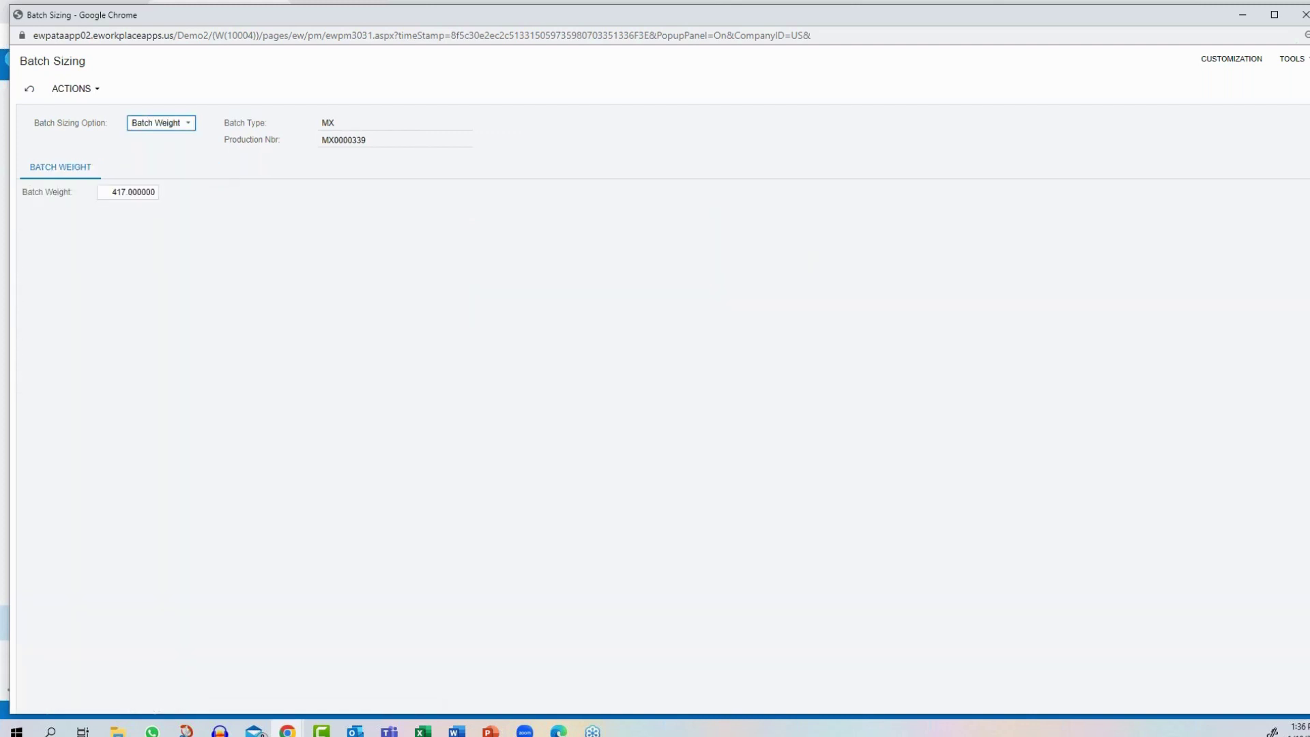
left_click(189, 133)
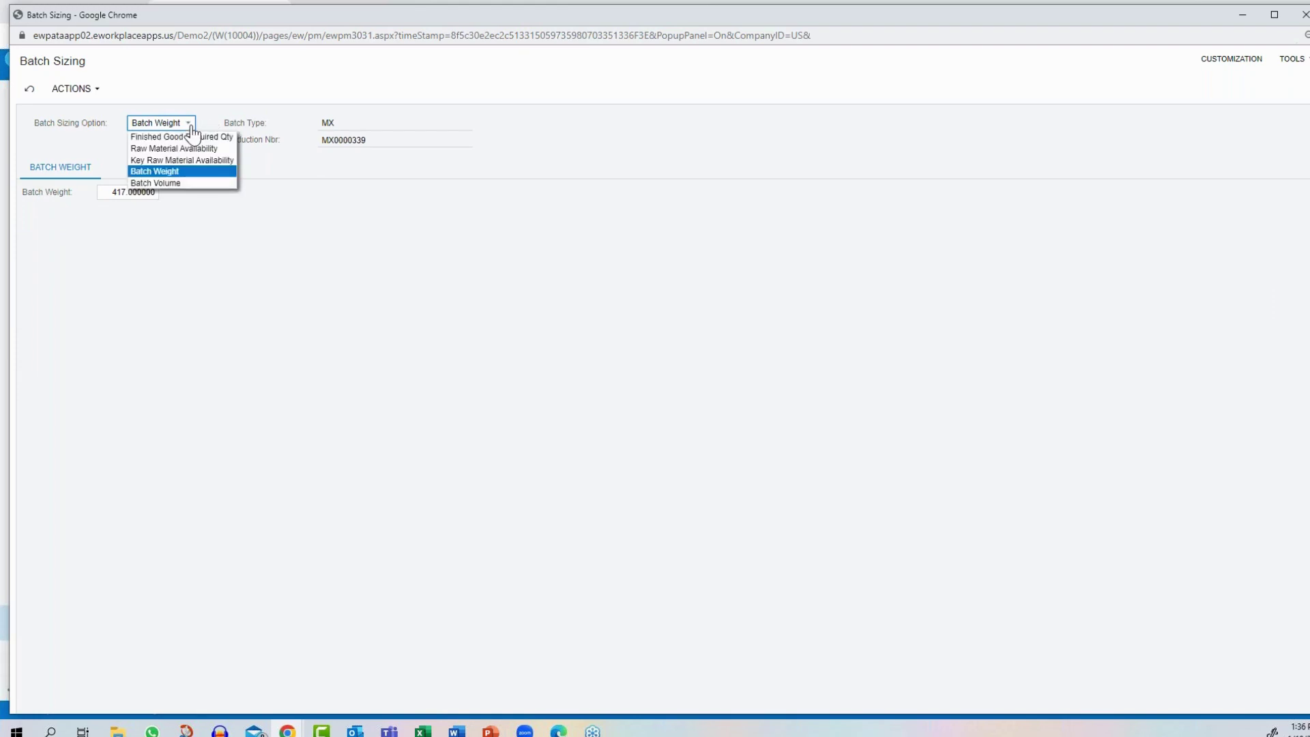
left_click(174, 185)
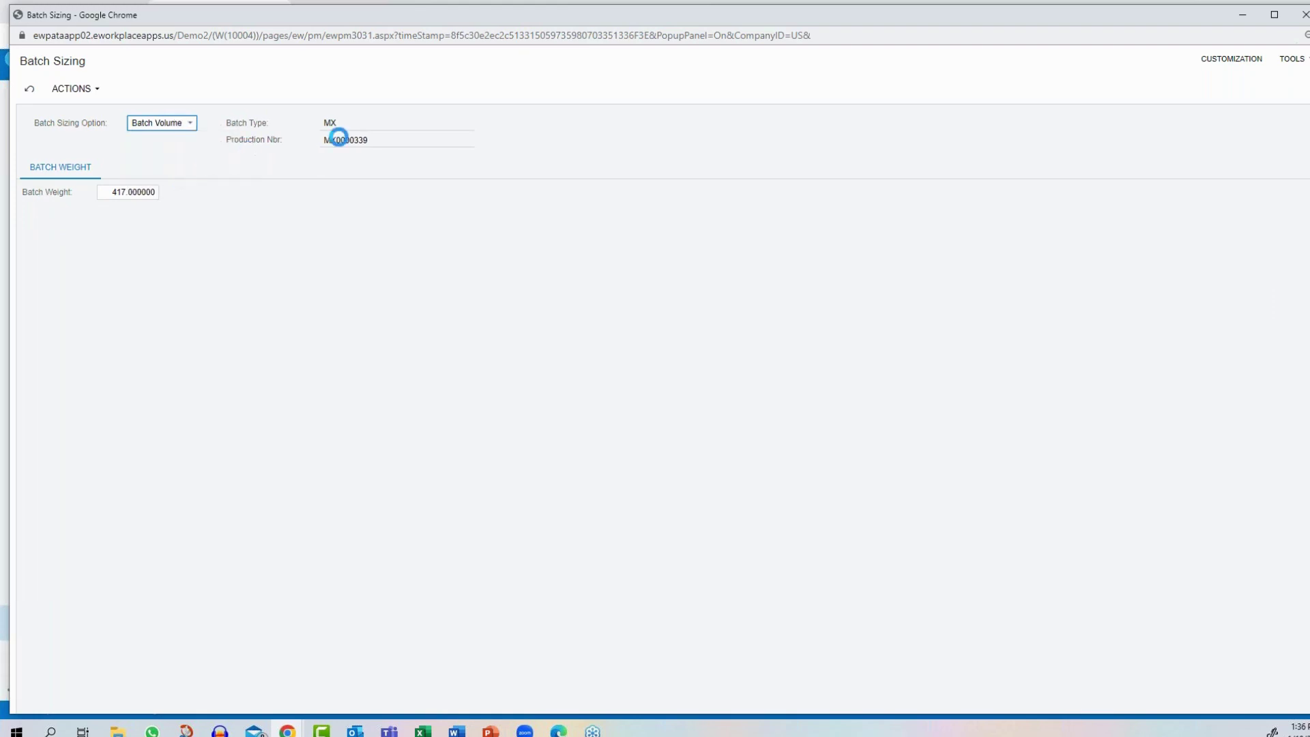
left_click(1303, 19)
left_click(729, 112)
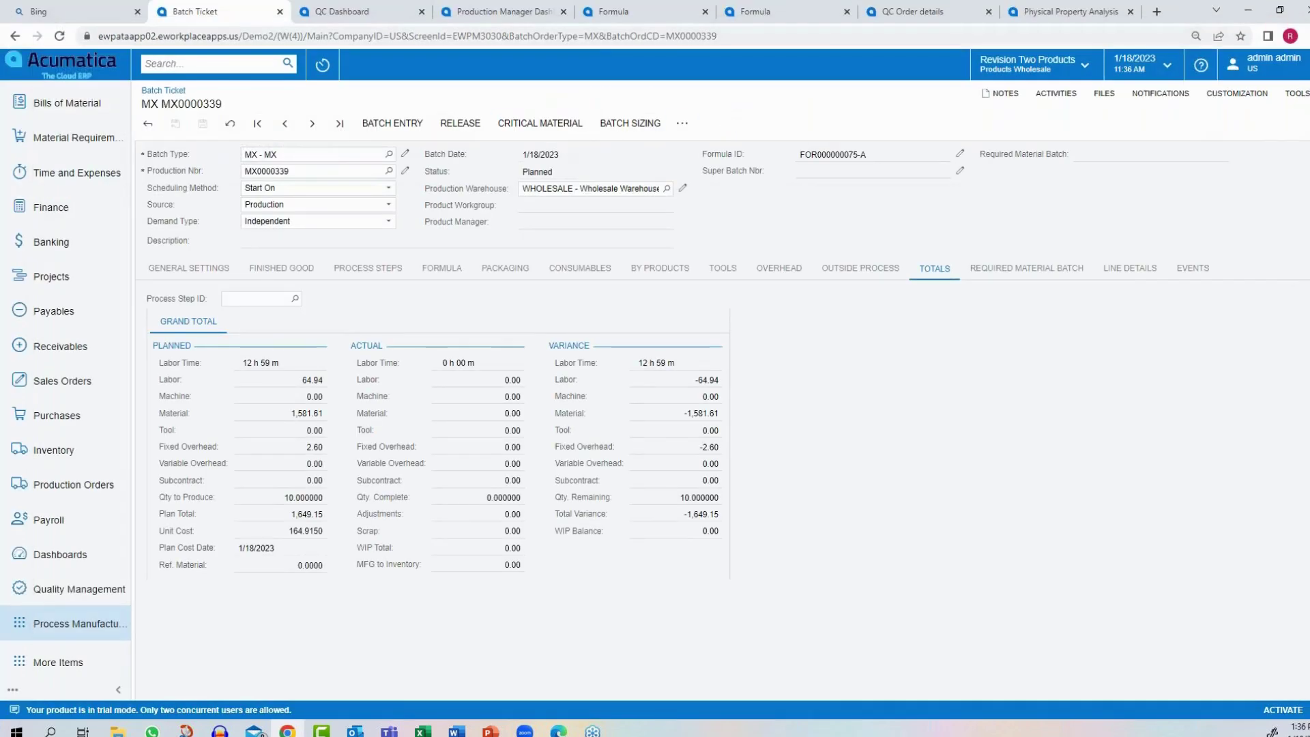
Open the batch's critical materials and list all items, including allocated ones
left_click(540, 122)
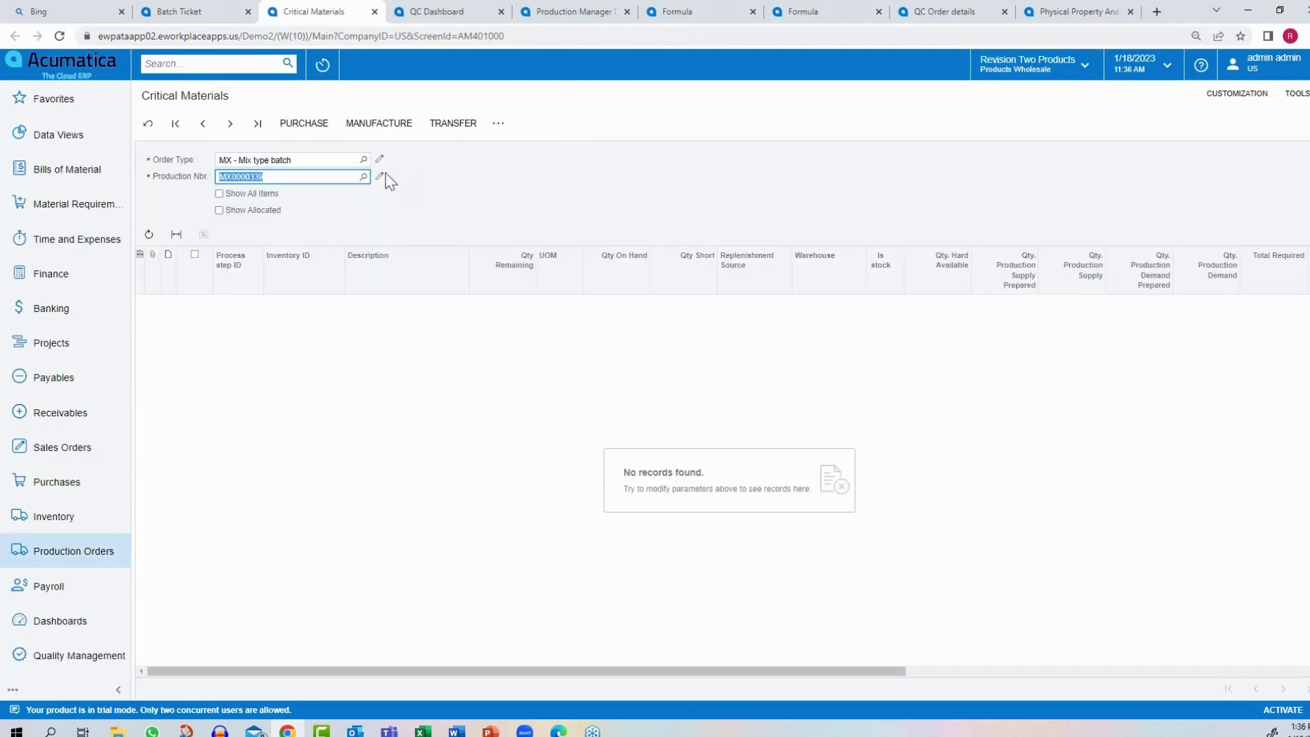
left_click(242, 197)
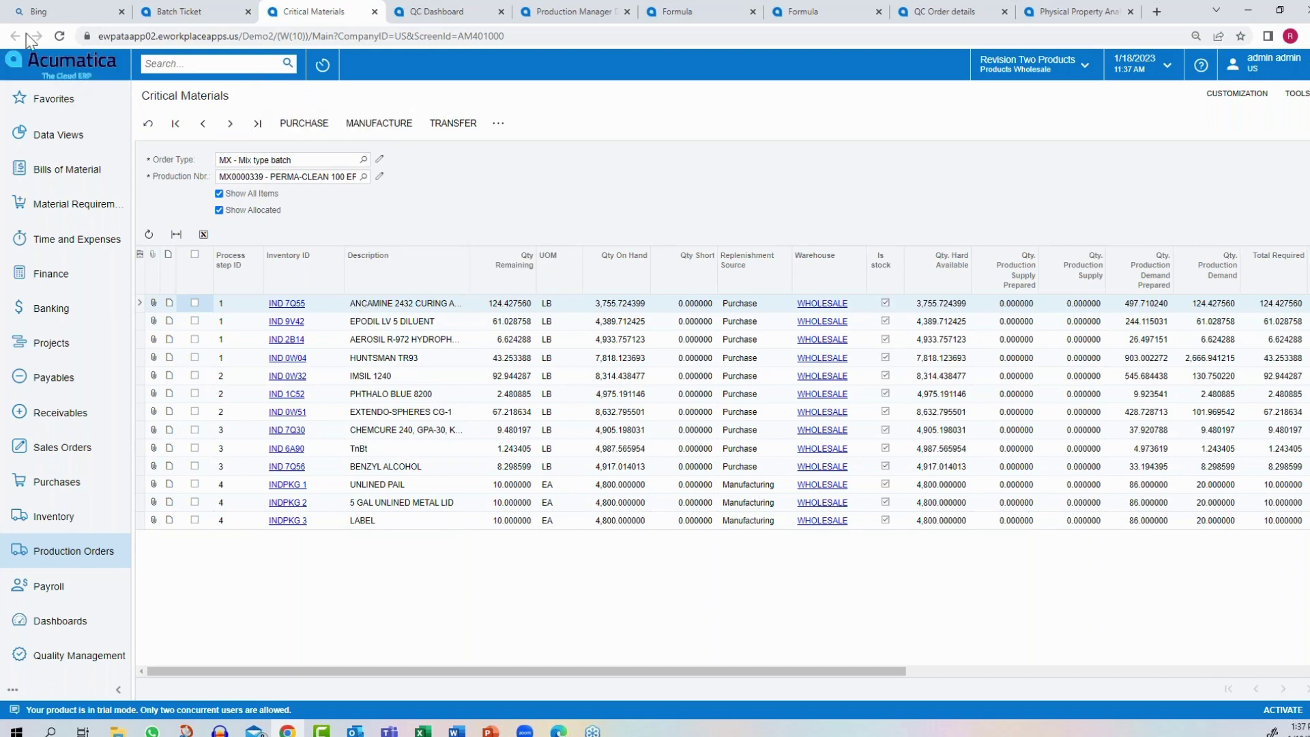
Reopen the batch ticket for MX0000339 from the Process Manufacturing batch ticket list and release it
scroll(114, 539, "down", 1)
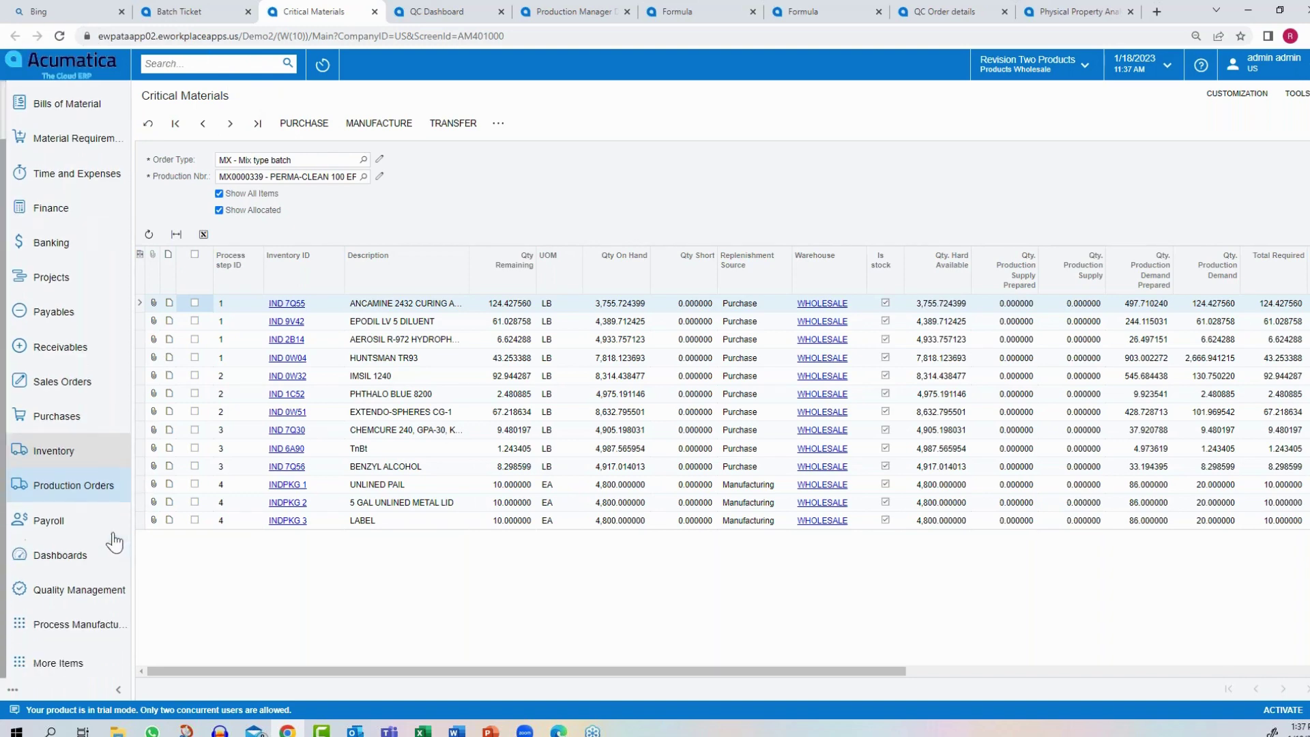
left_click(96, 623)
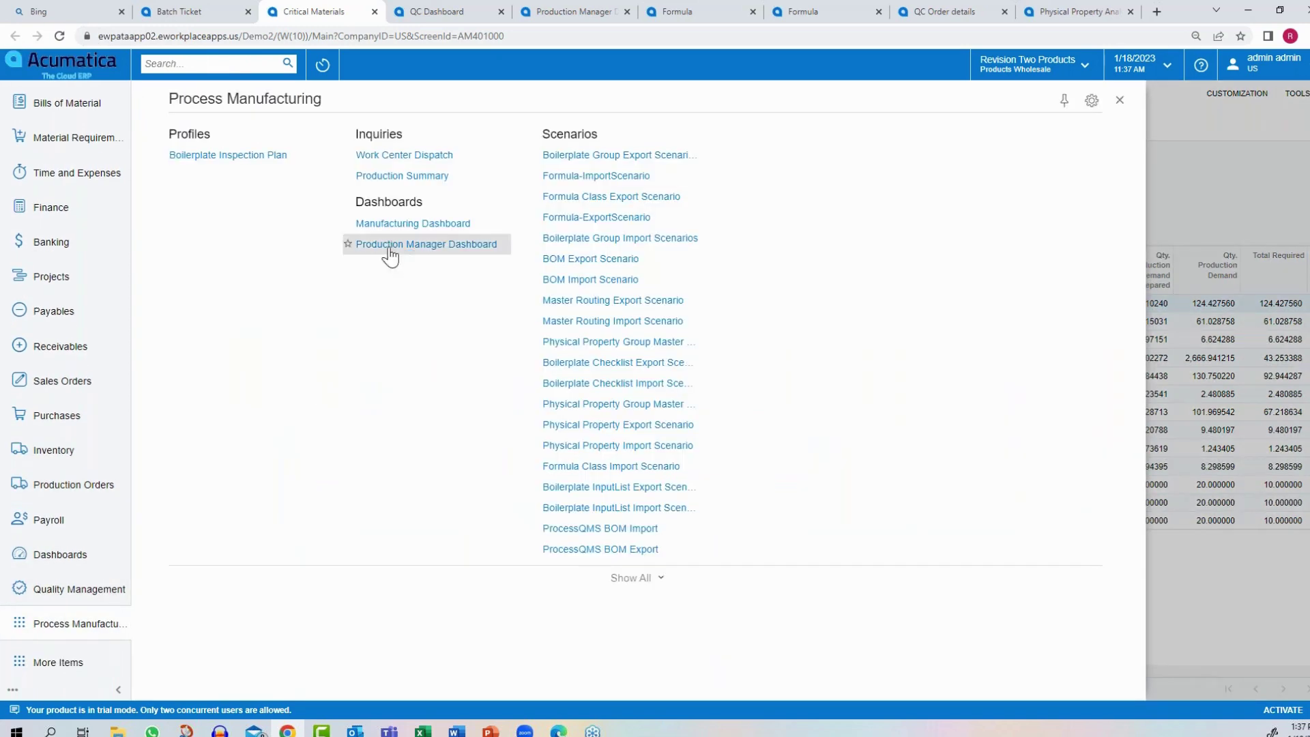
left_click(626, 582)
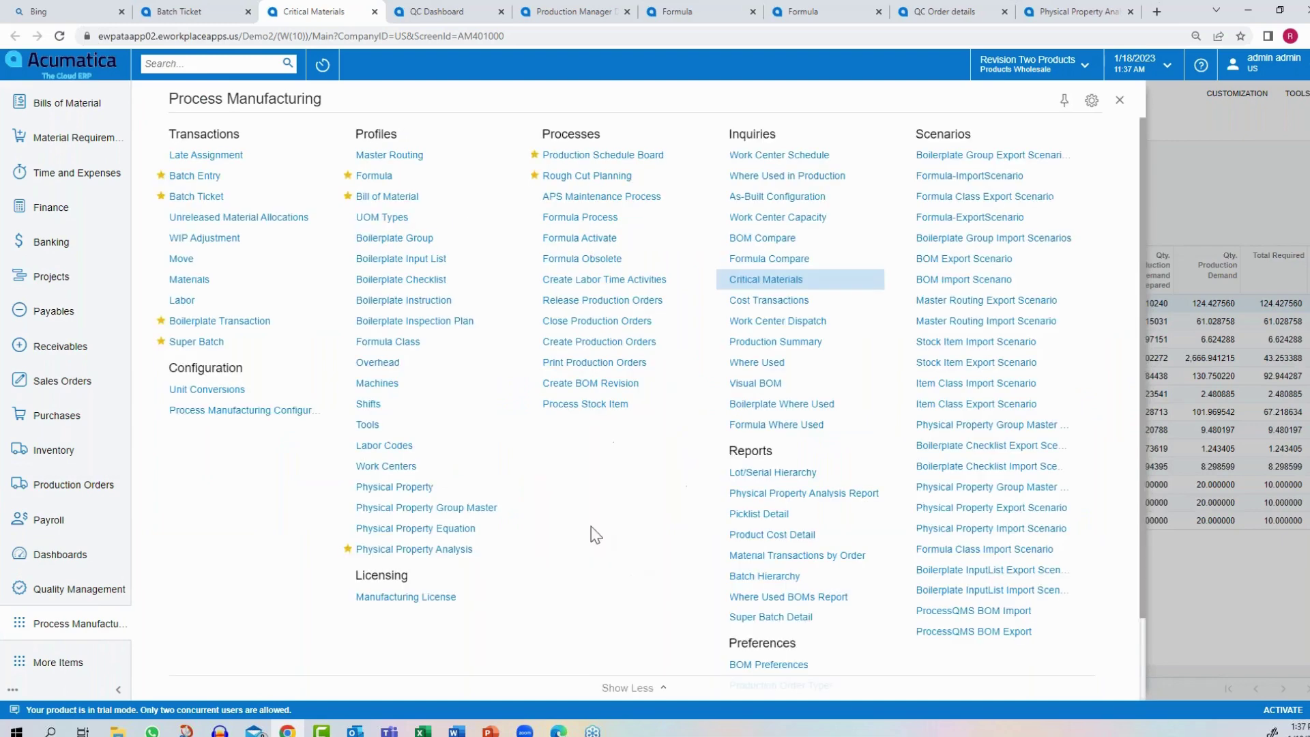
left_click(196, 198)
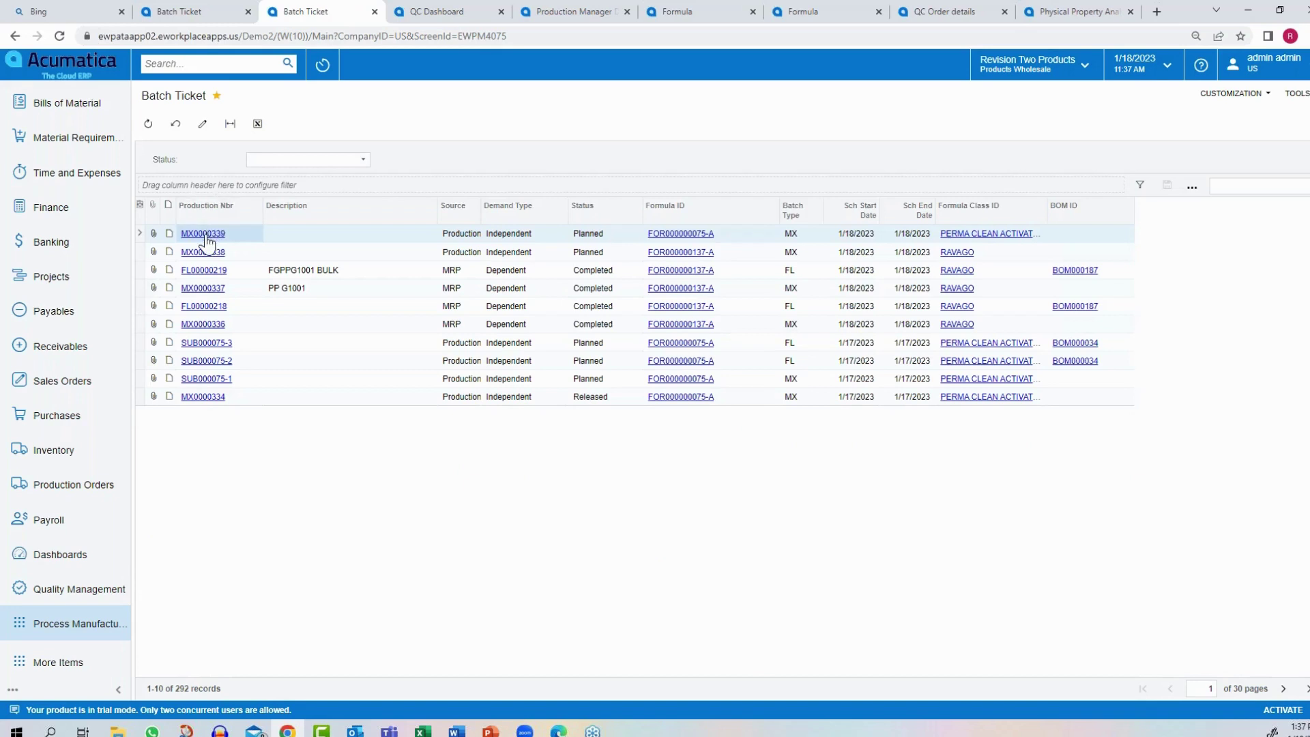
left_click(203, 233)
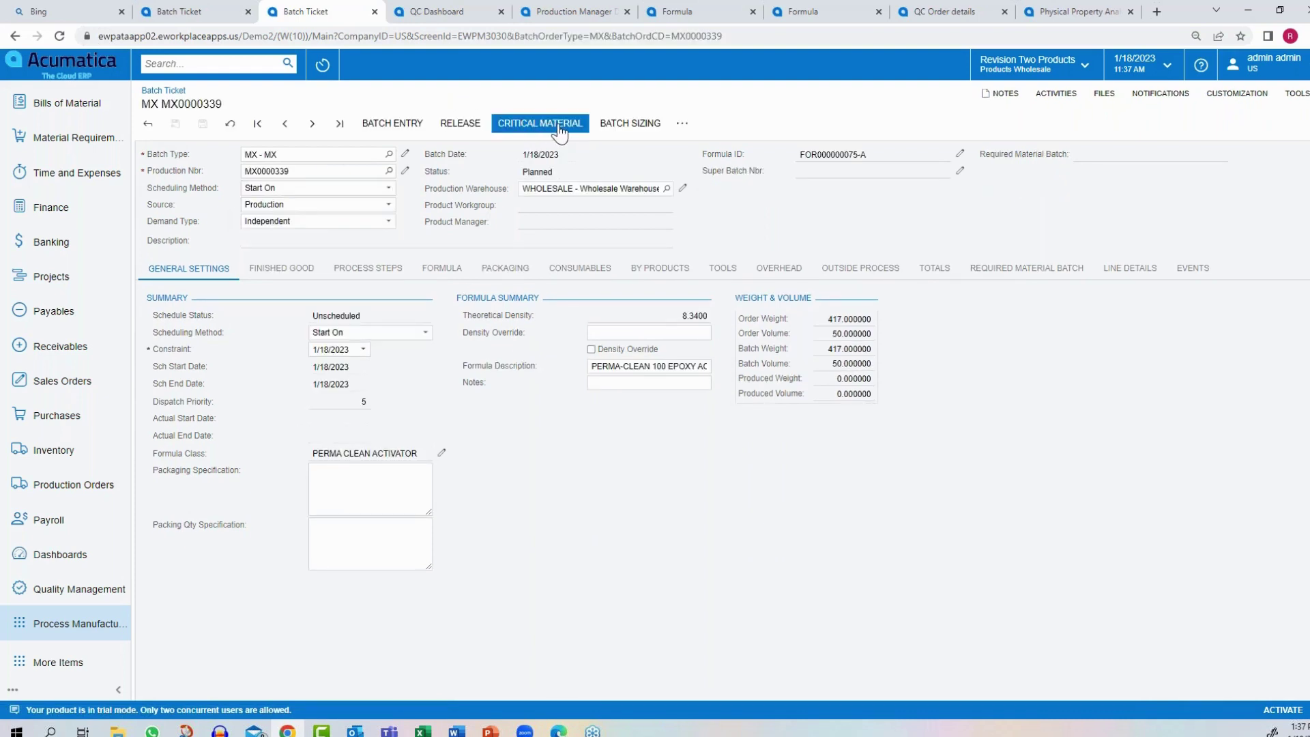
left_click(477, 127)
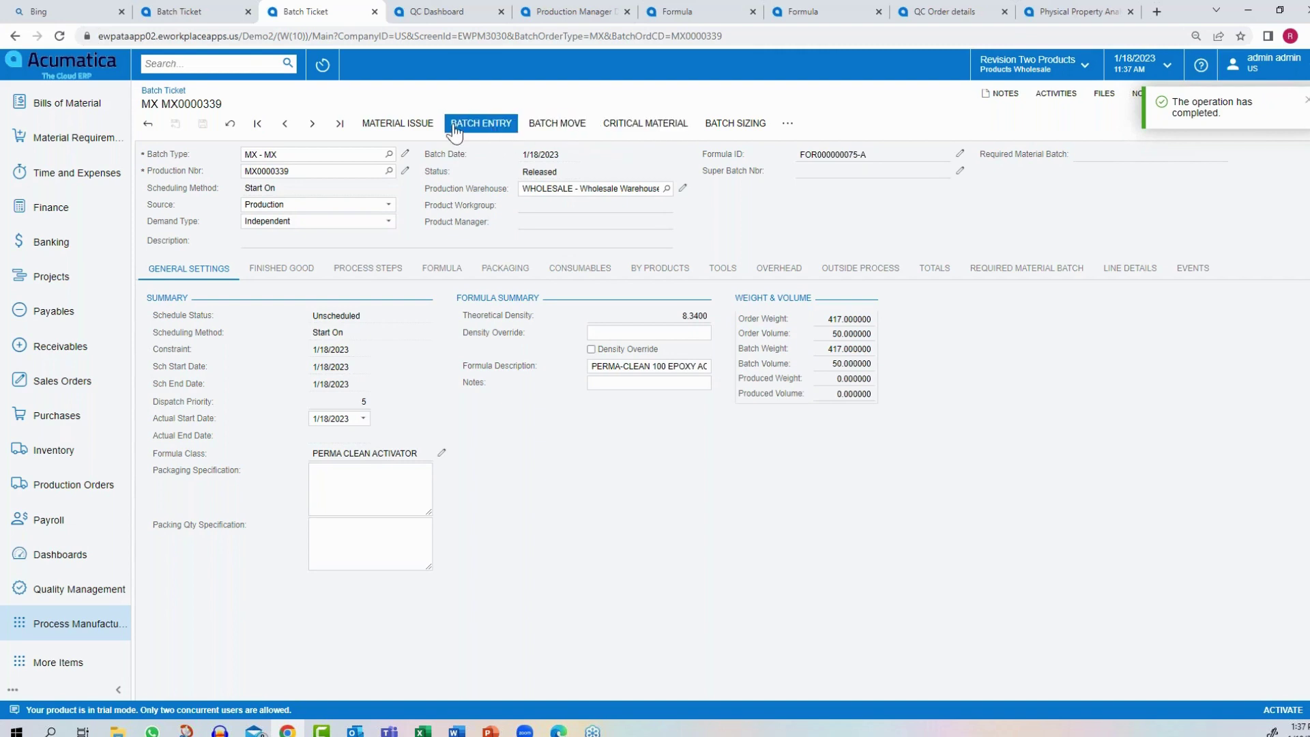
Create a material issue for the released batch containing only material IND 7Q55
left_click(414, 124)
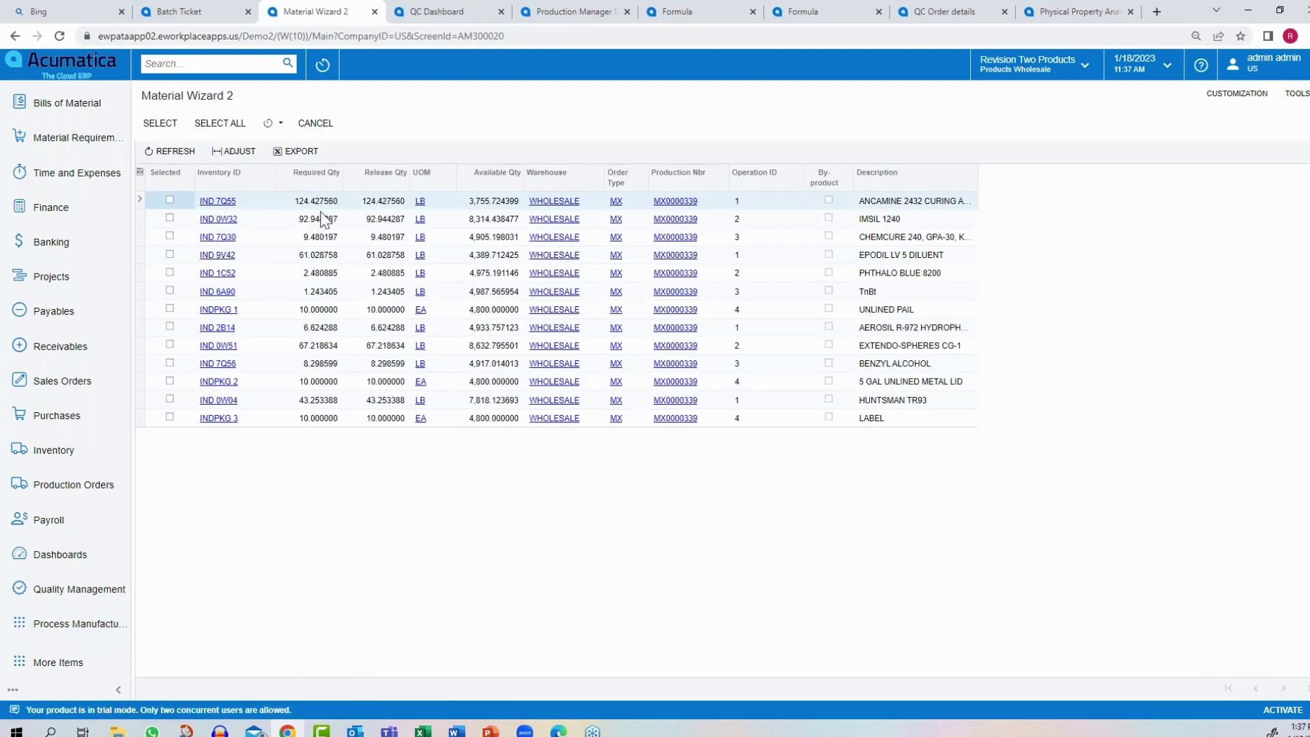
left_click(170, 201)
left_click(160, 125)
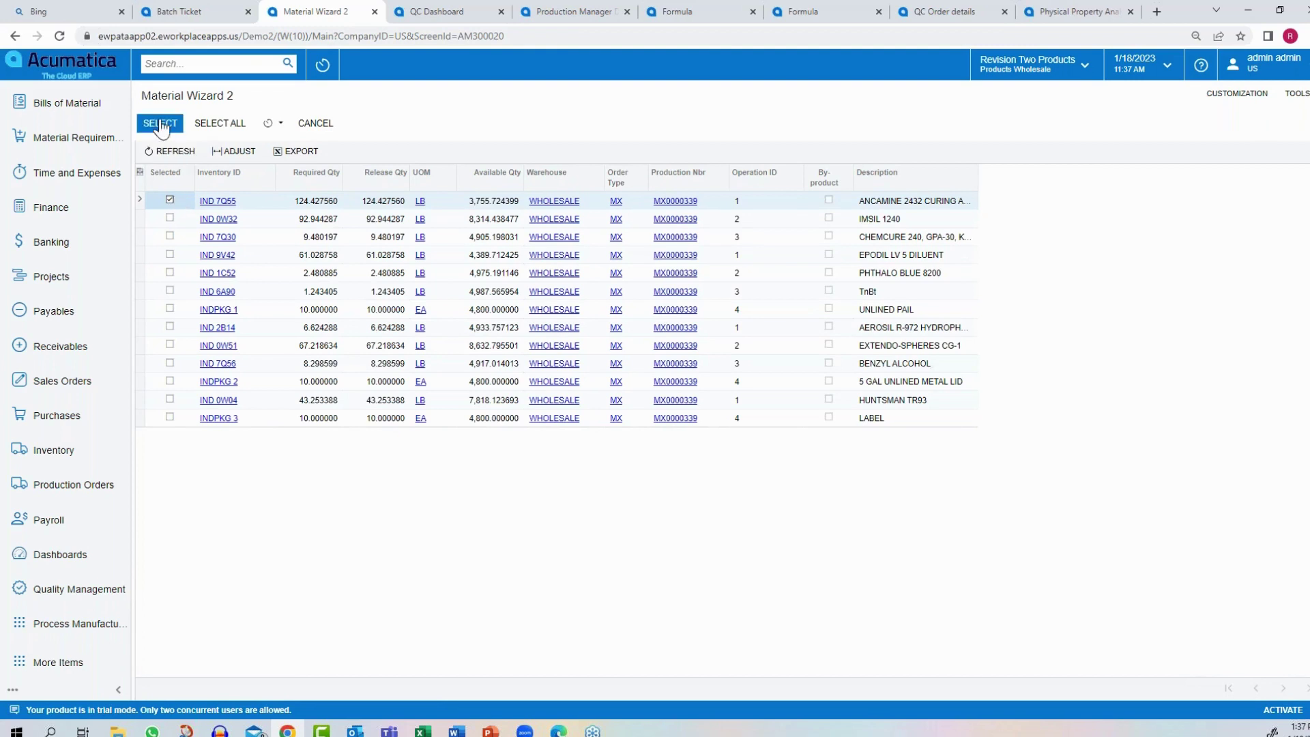
left_click(160, 124)
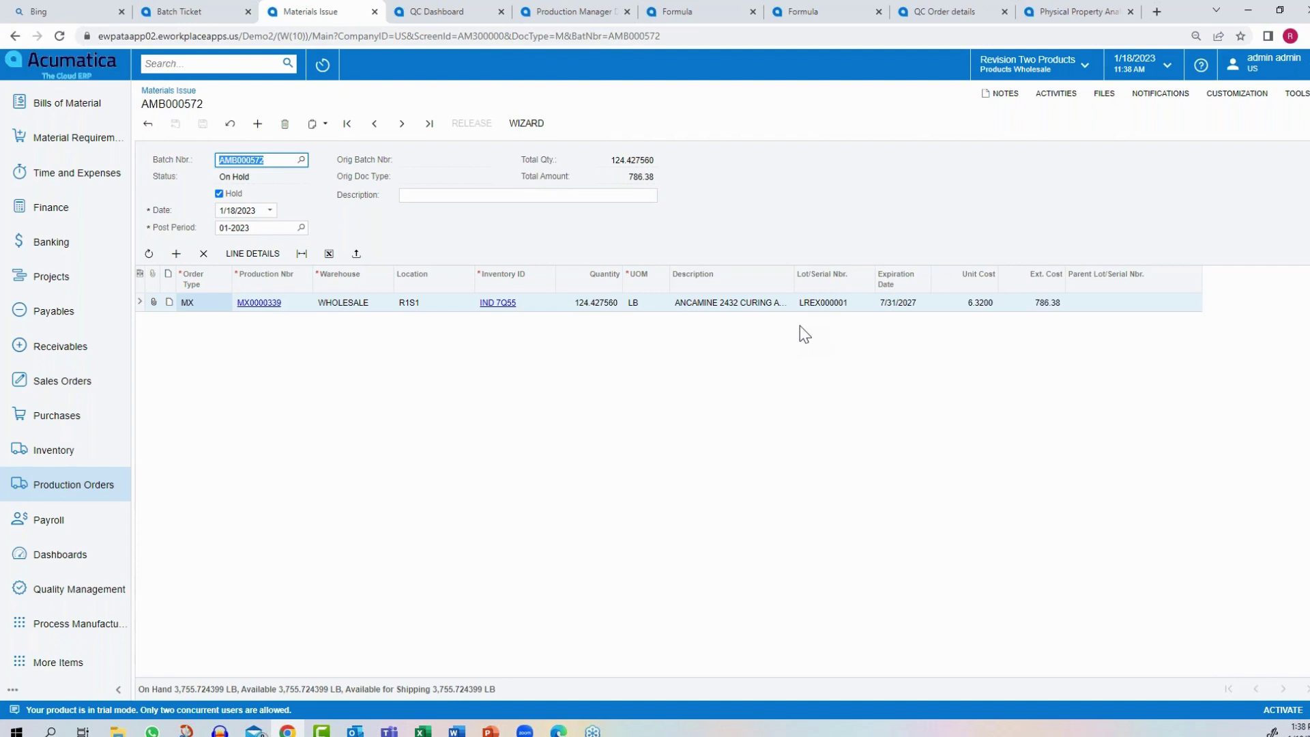
Look up the available lot/serial numbers for the issued IND 7Q55 line, and return to the batch ticket
left_click(861, 306)
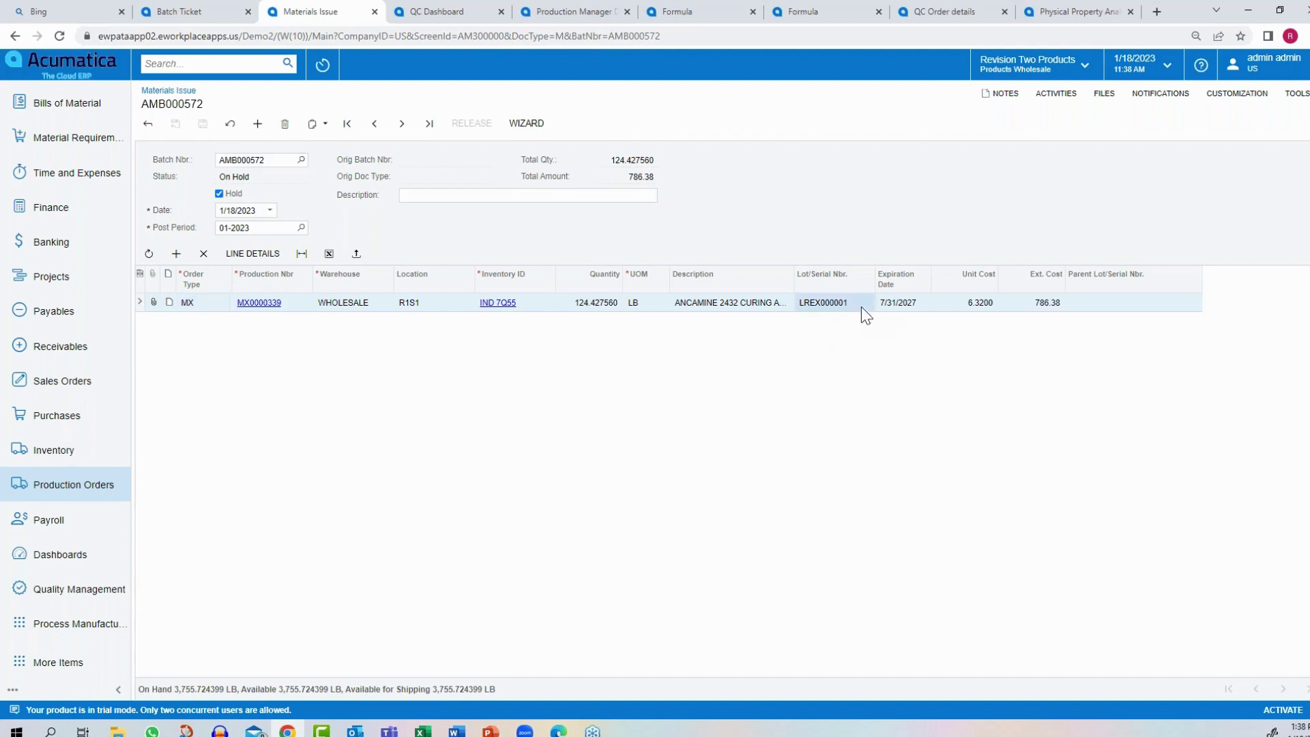
left_click(858, 305)
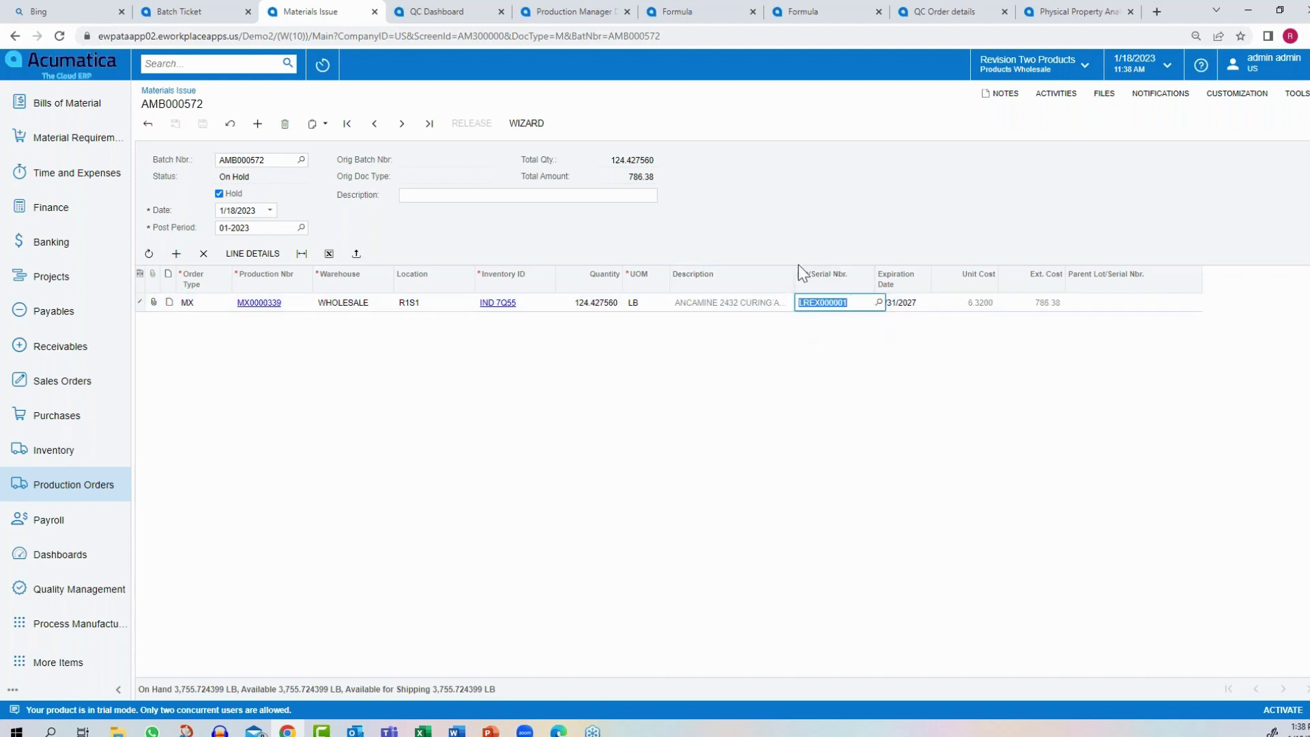
left_click(879, 302)
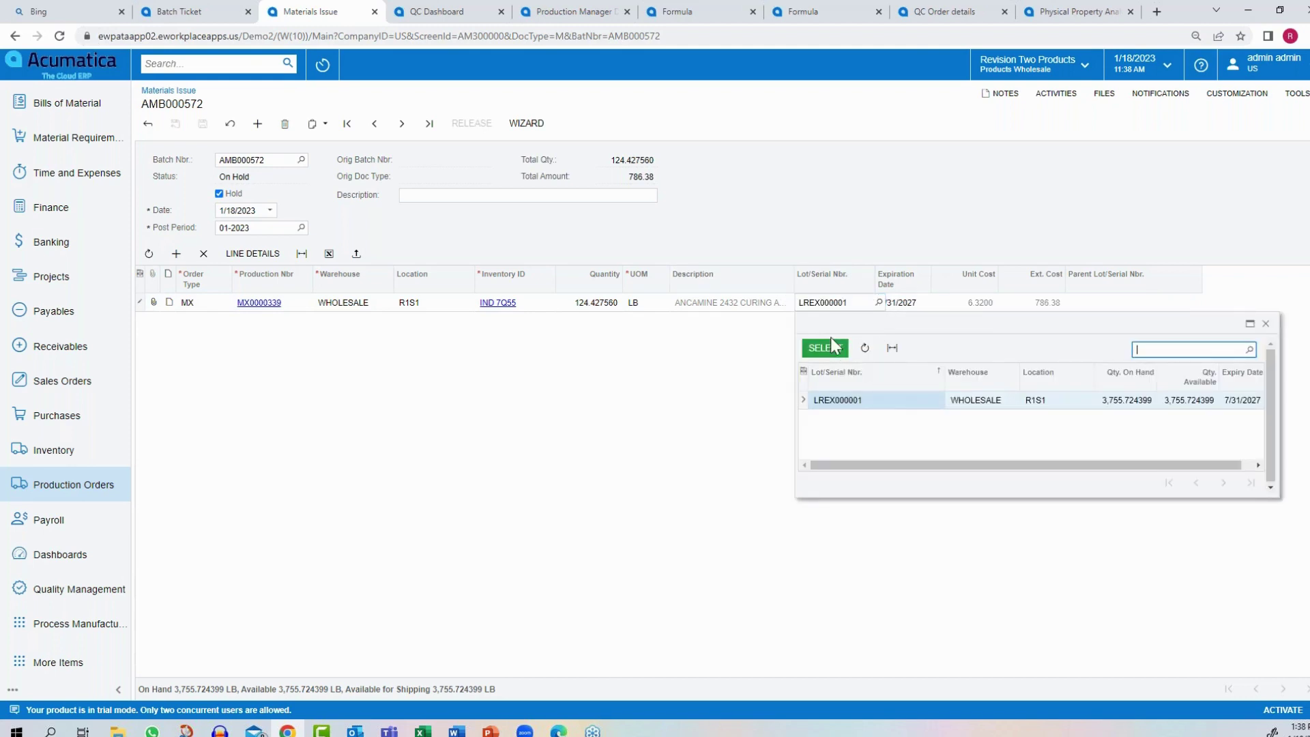
left_click(15, 37)
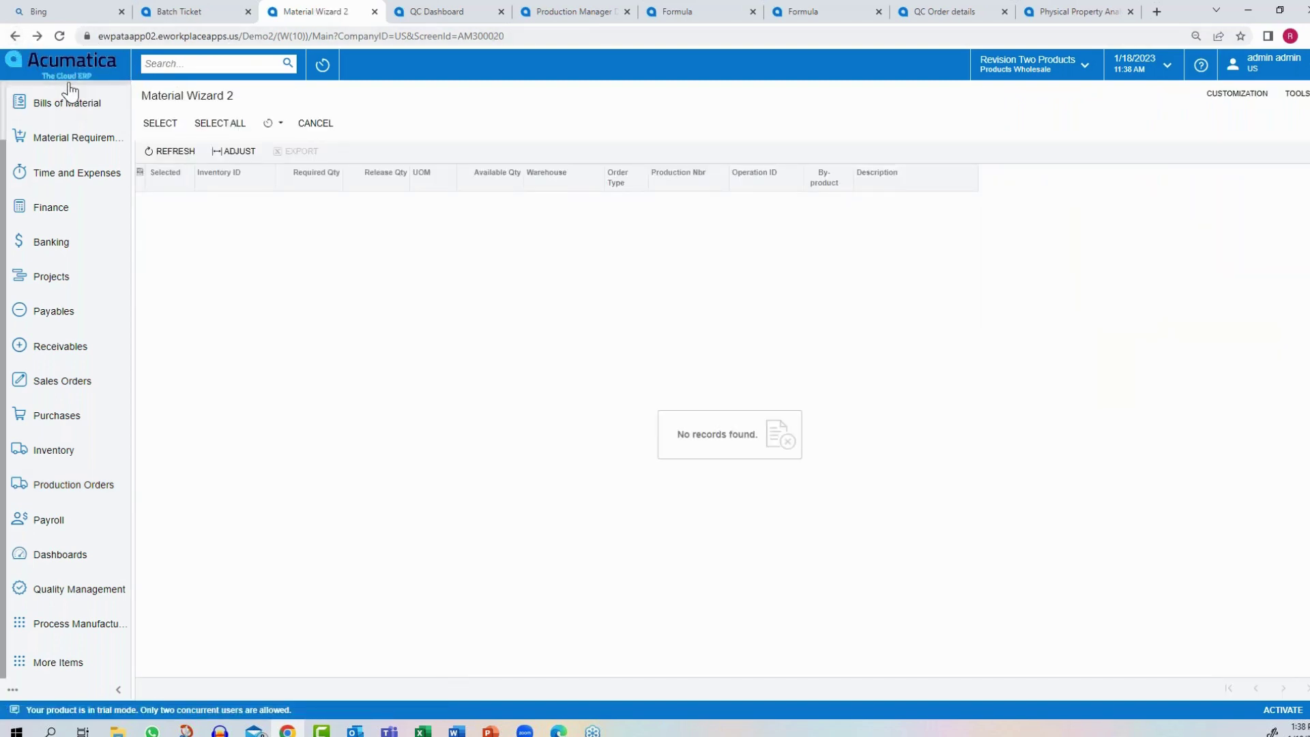
left_click(15, 37)
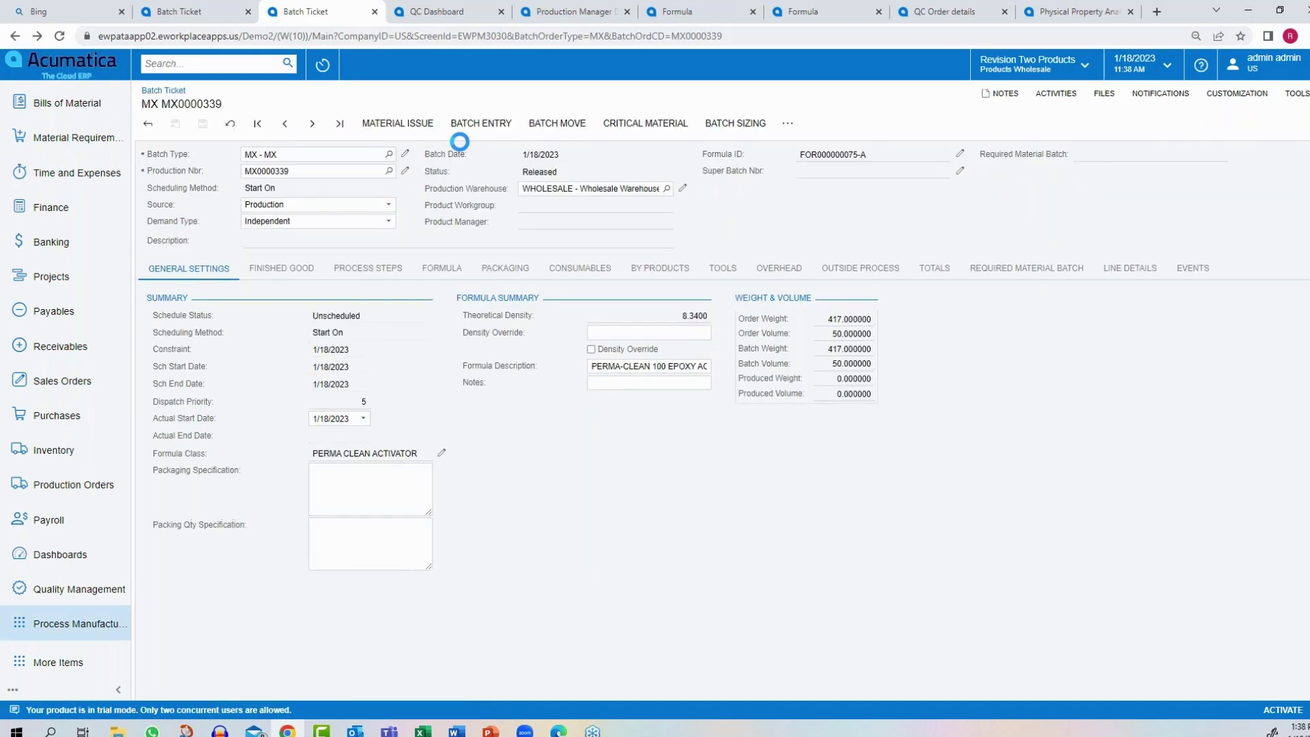
Create a move entry for process step 1 of the batch, take it off hold and try to release it
left_click(544, 125)
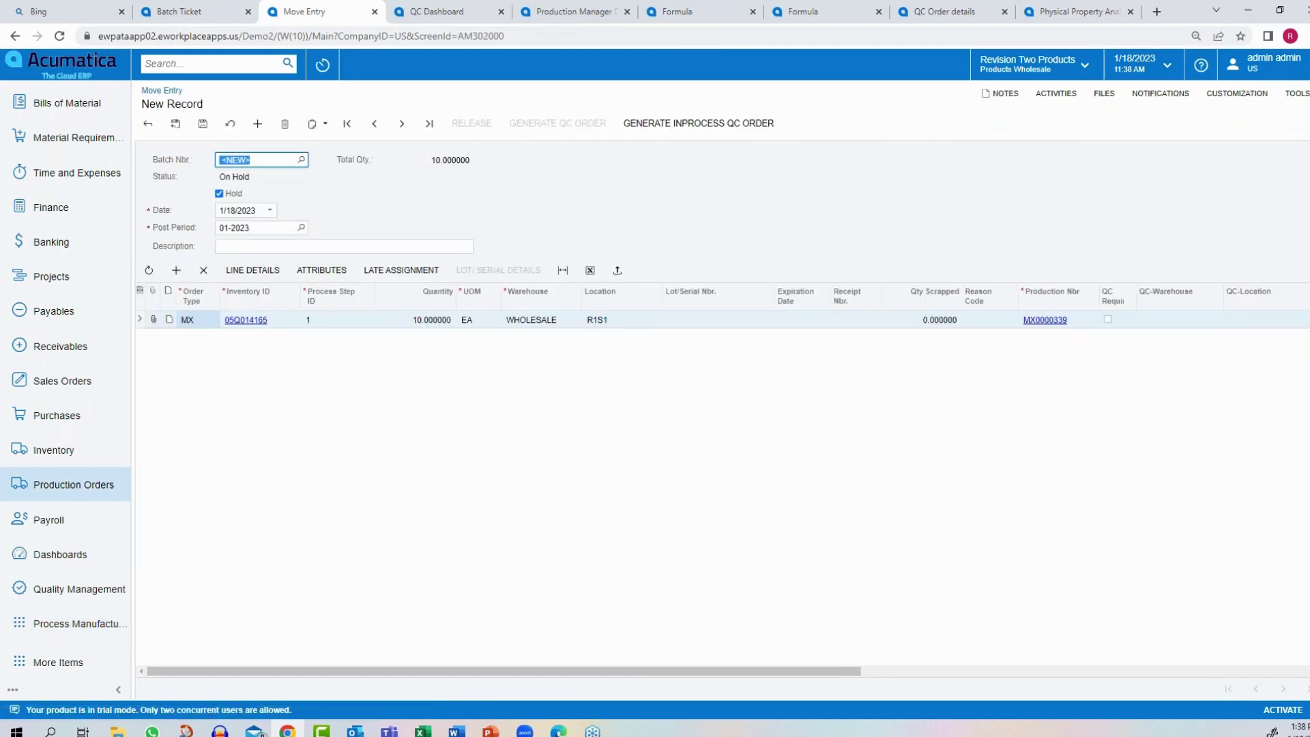
left_click(219, 193)
left_click(475, 125)
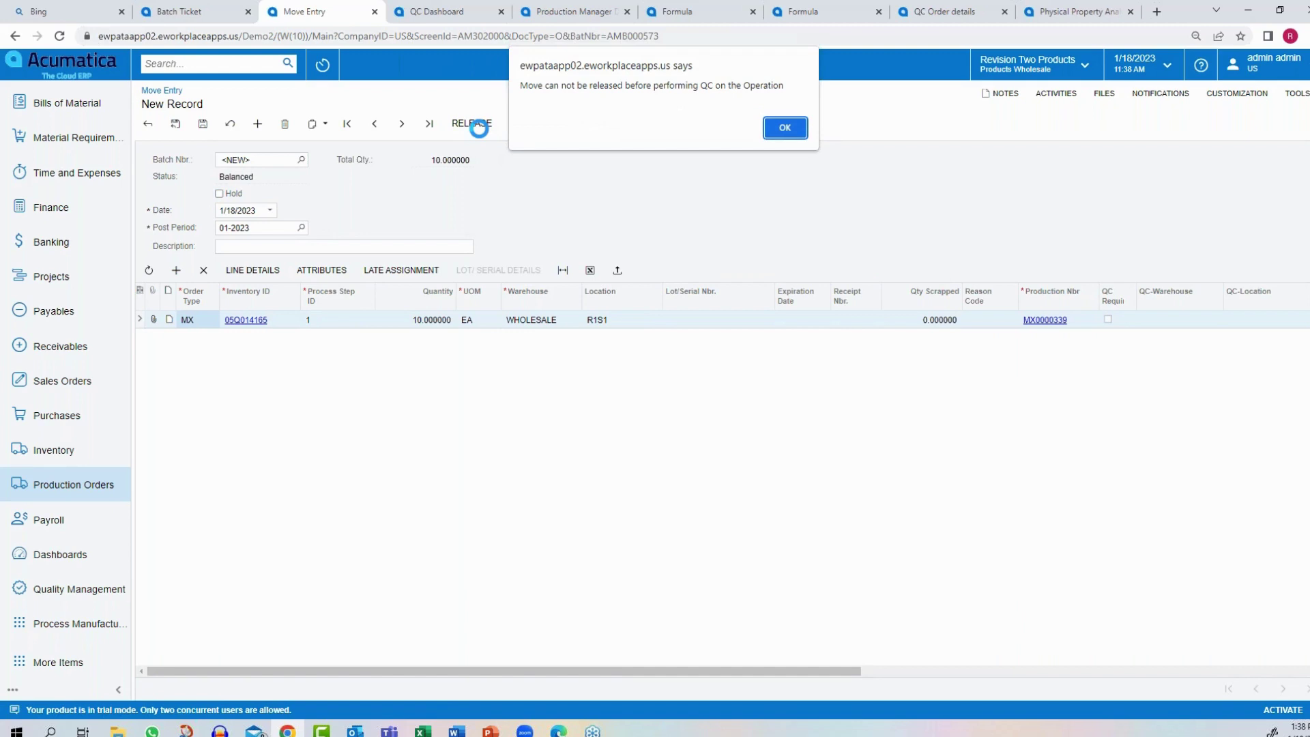
left_click(793, 131)
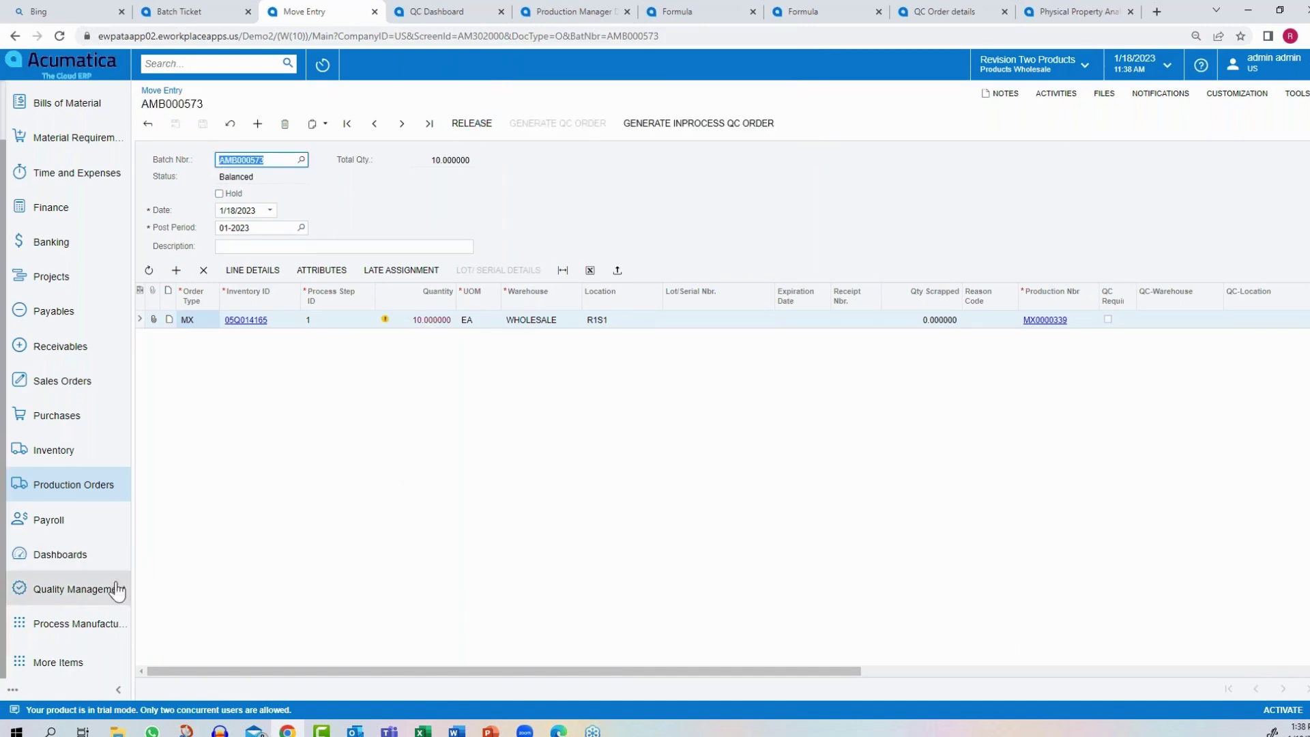
Open the newest boilerplate transaction, the checklist for batch MX0000339, from the Process Manufacturing boilerplate transaction list
left_click(102, 621)
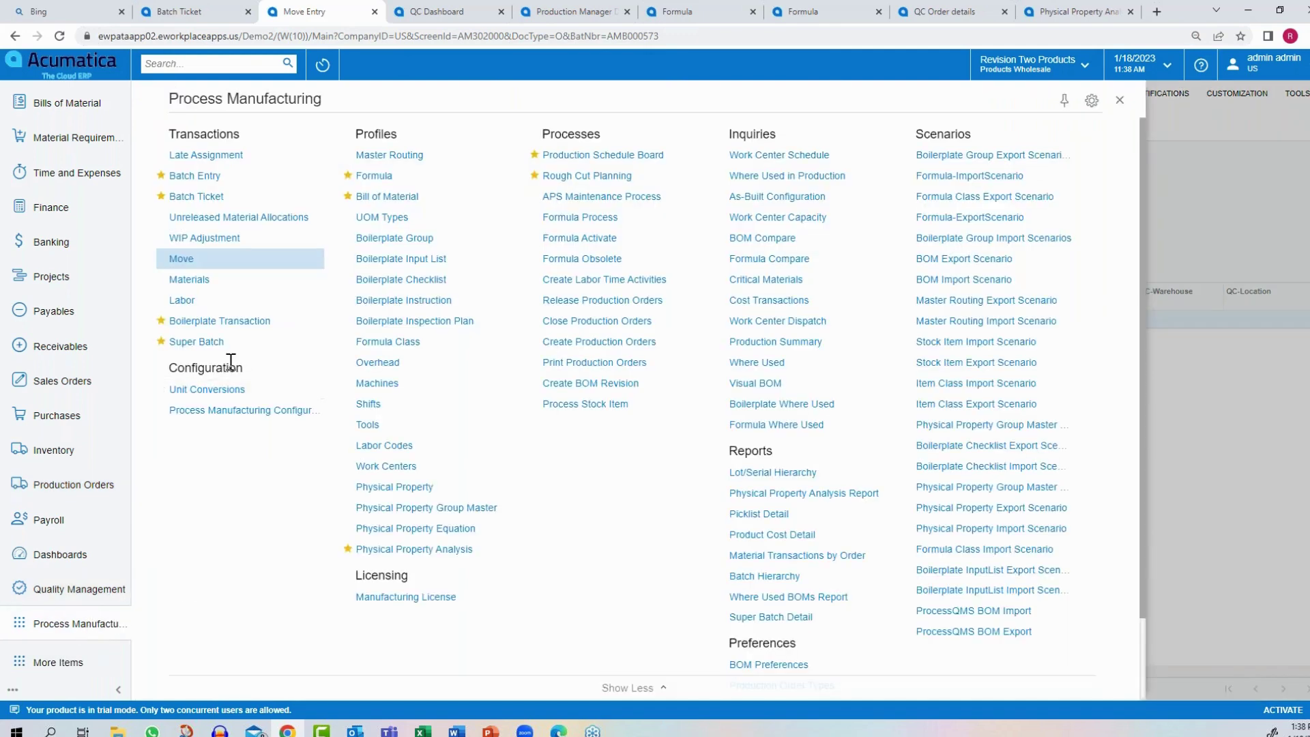
left_click(215, 322)
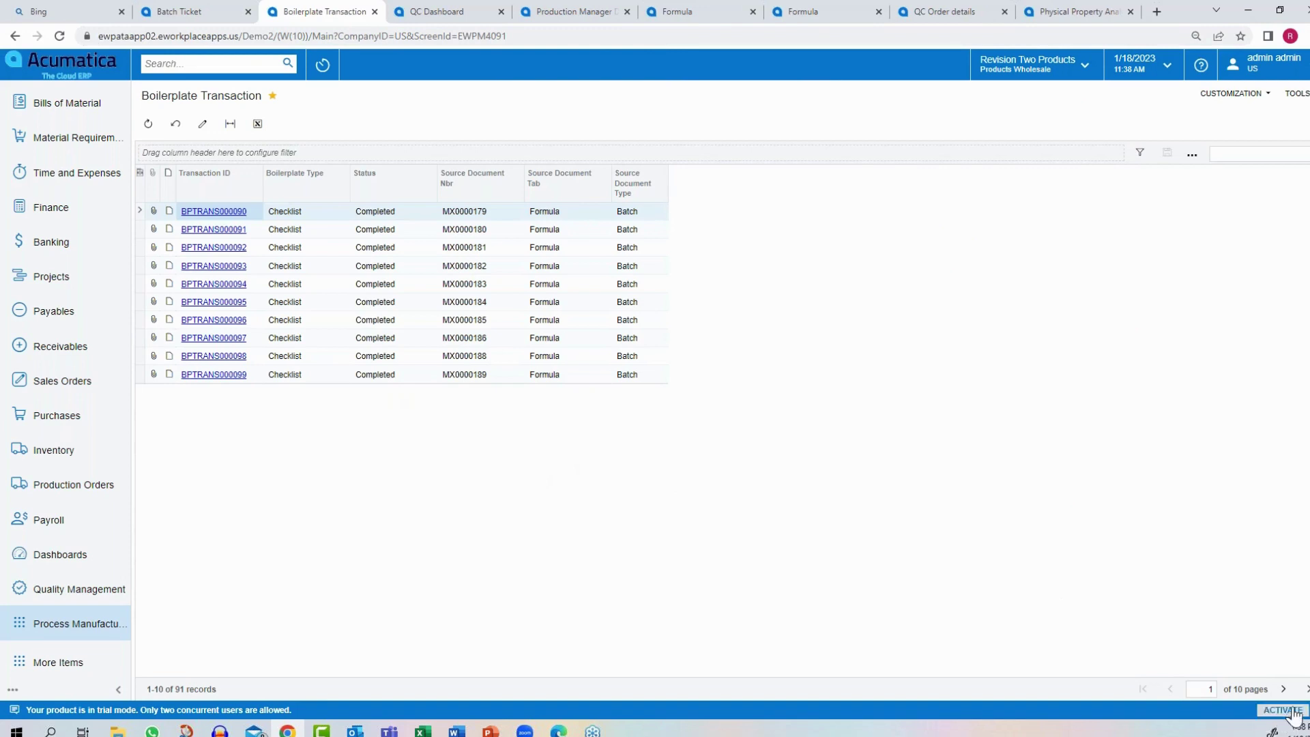
left_click(1305, 690)
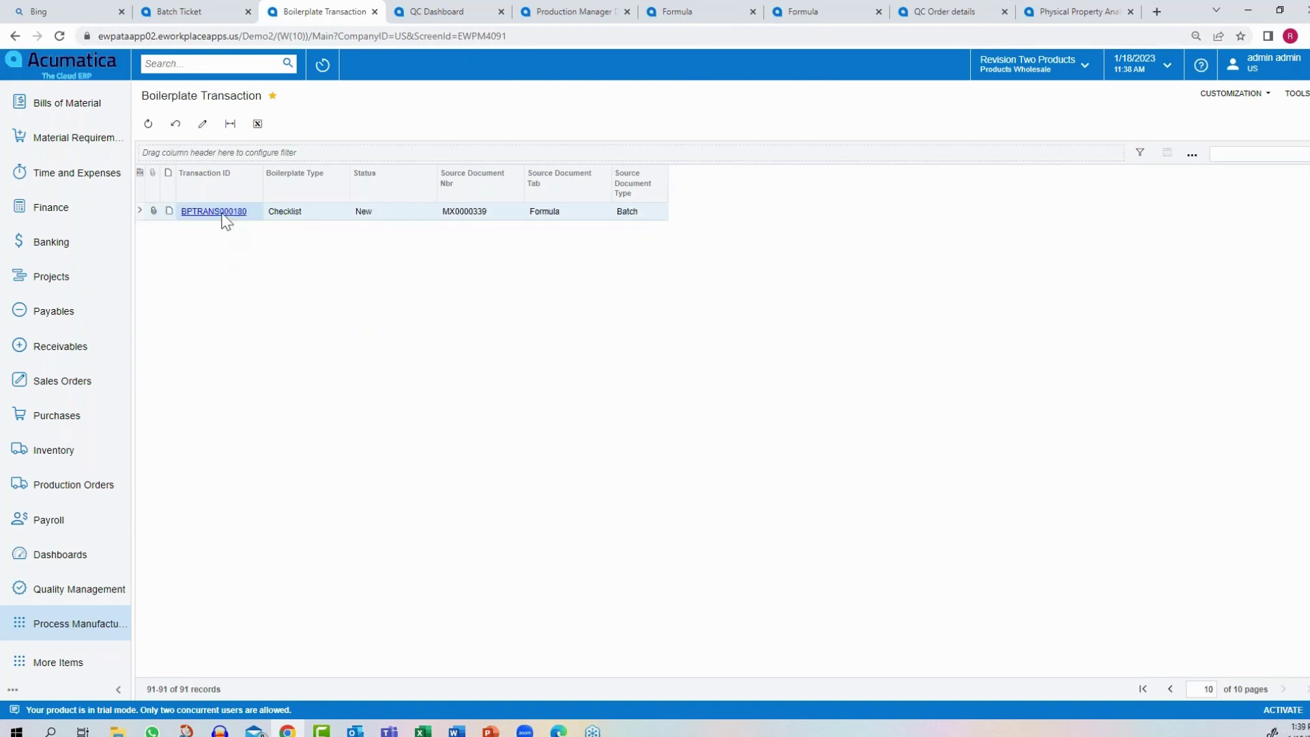
left_click(213, 211)
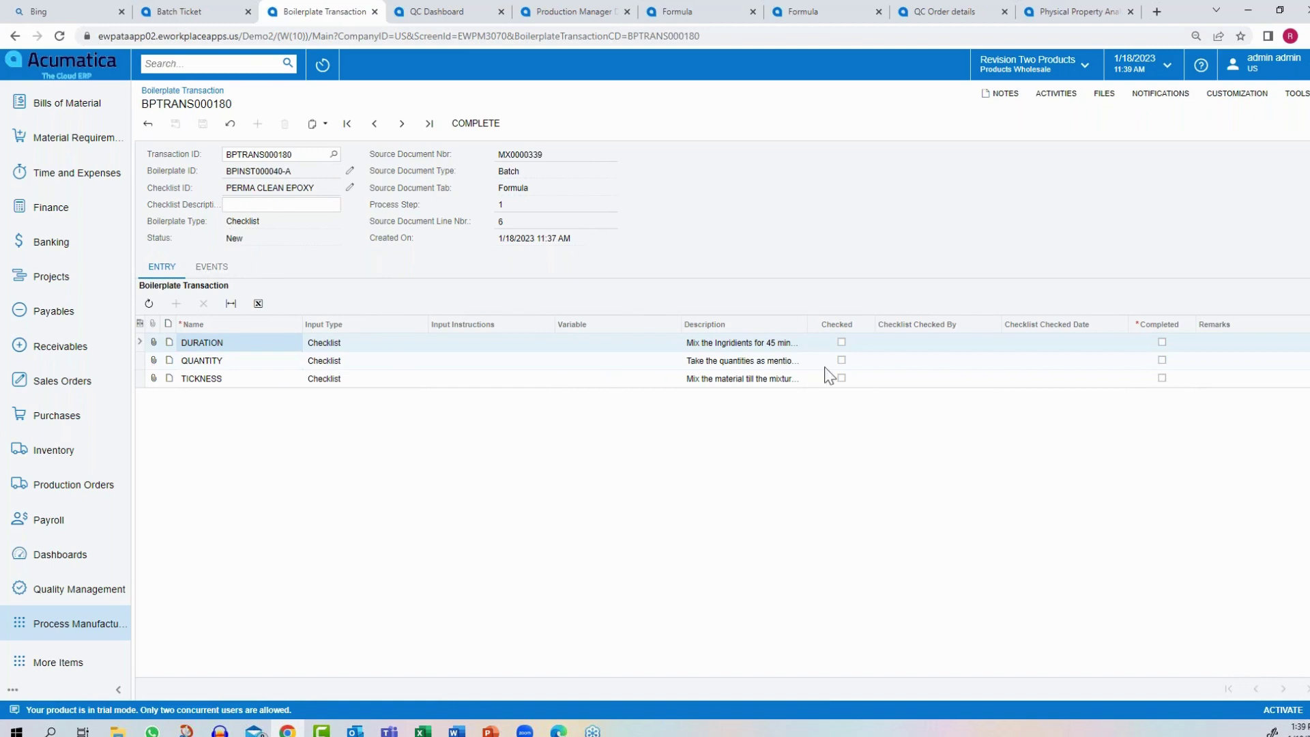
Mark the DURATION, QUANTITY and TICKNESS checklist items as checked and completed, and complete the boilerplate transaction
left_click(841, 343)
left_click(842, 359)
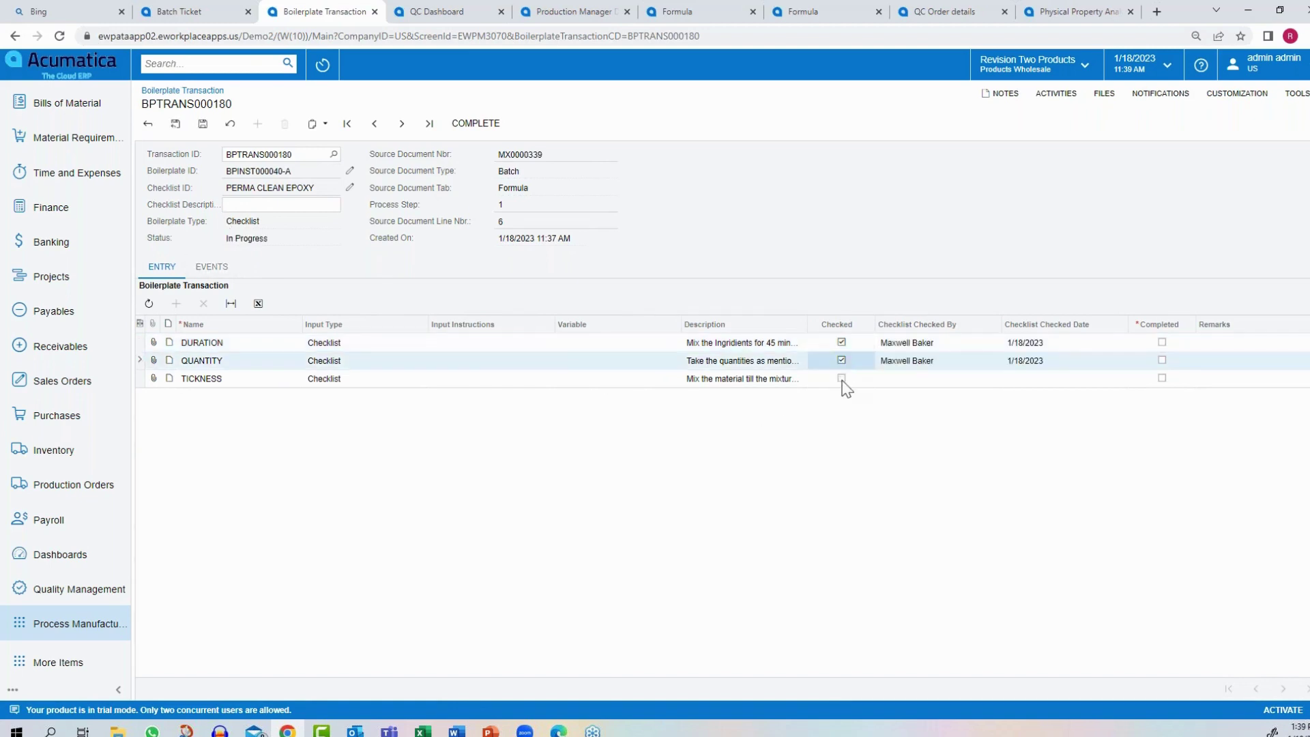
left_click(842, 378)
left_click(1162, 342)
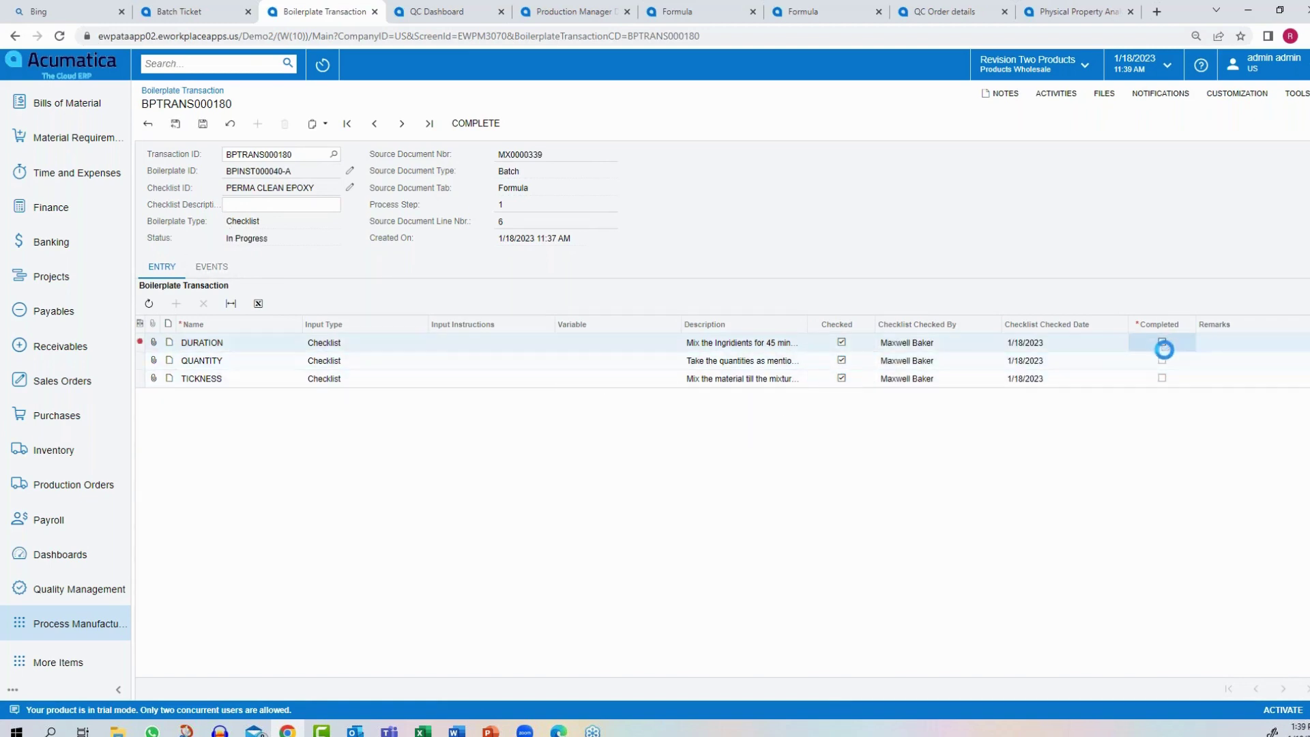
left_click(1162, 360)
left_click(1163, 378)
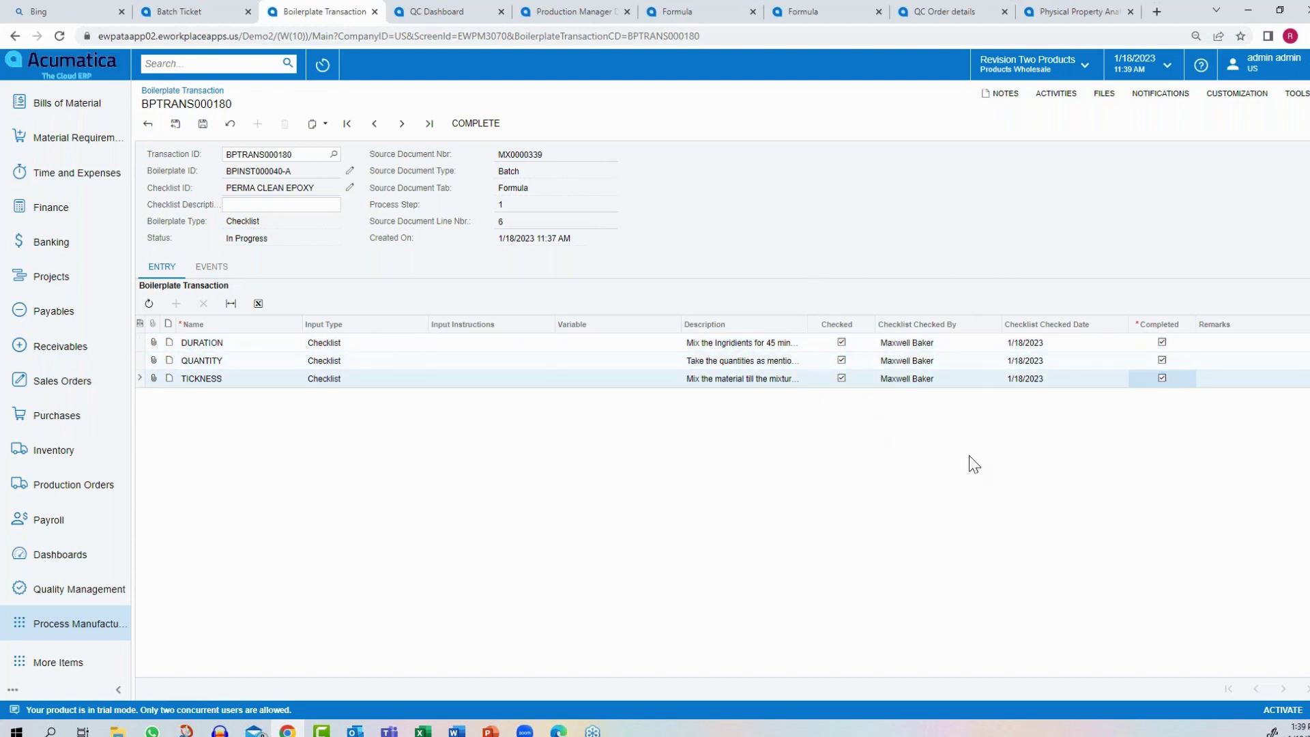
left_click(488, 124)
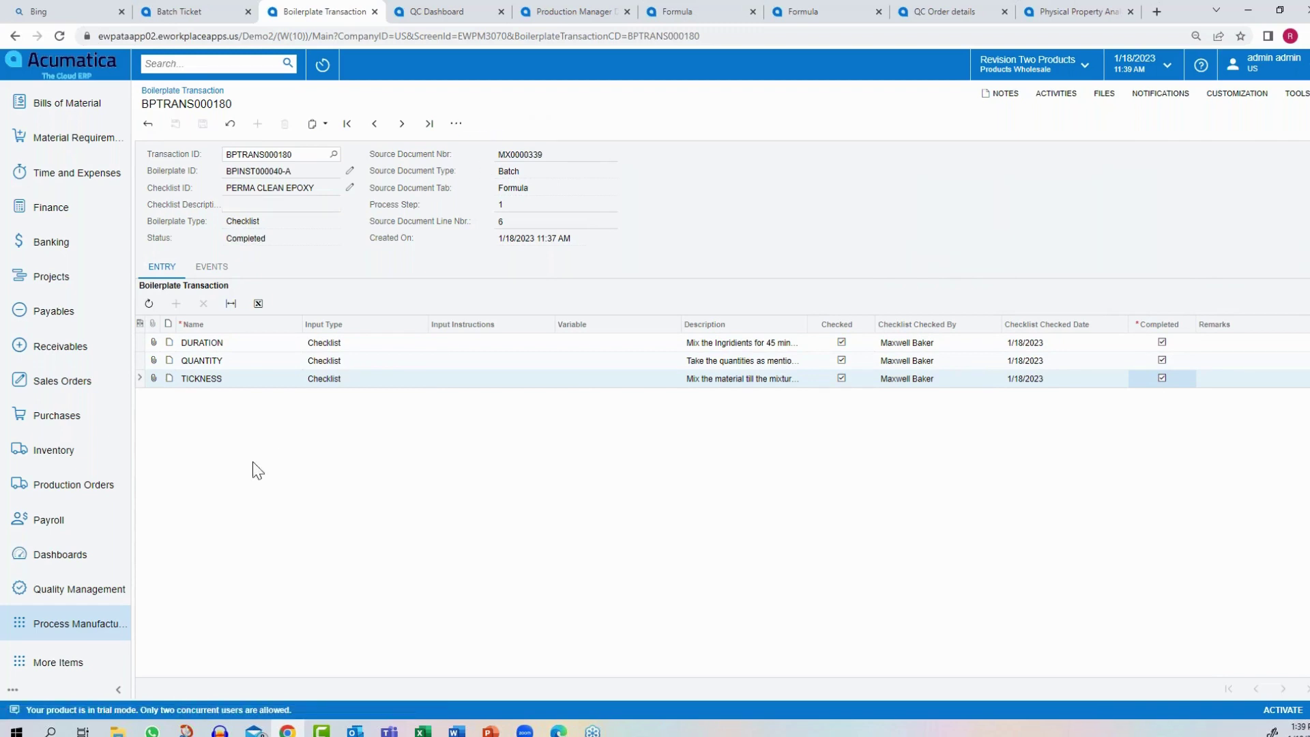
Open in-process QC order QCINP0000258 for item 05Q014165 from the QC Dashboard and record a Tinting strength value of 93
left_click(86, 584)
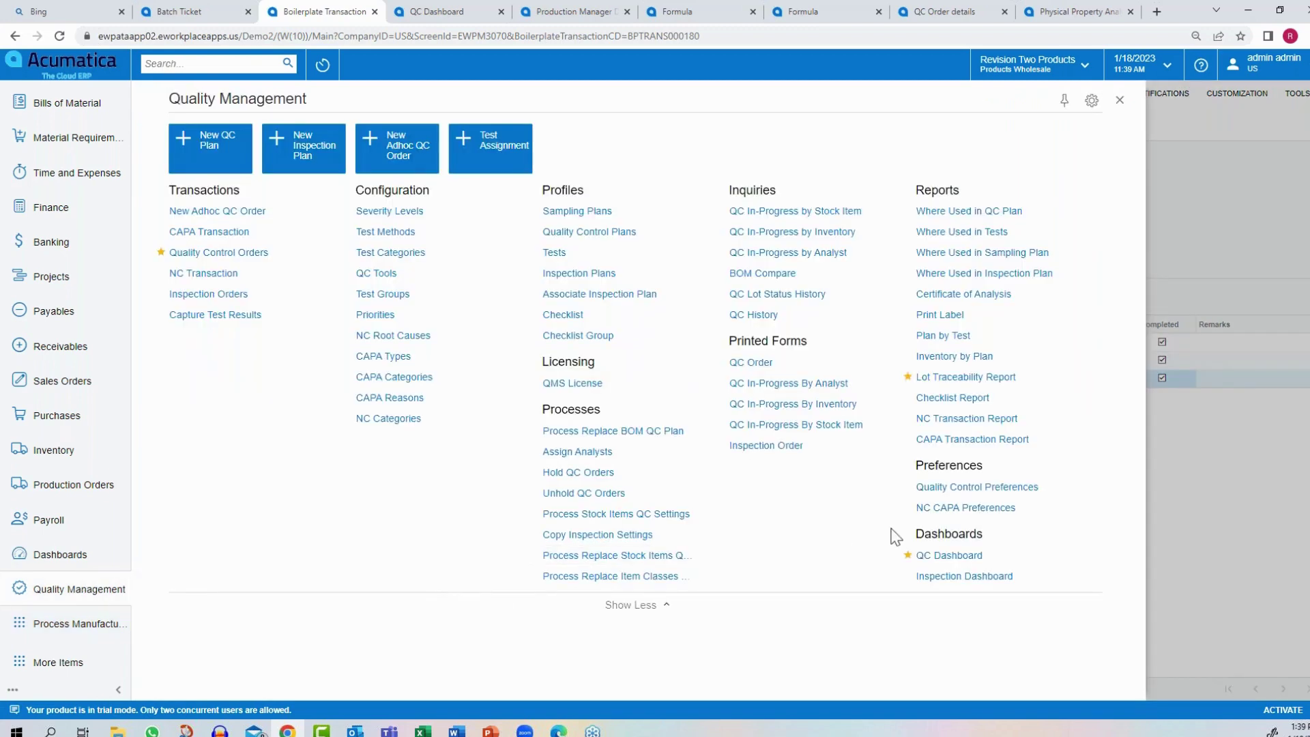
left_click(950, 556)
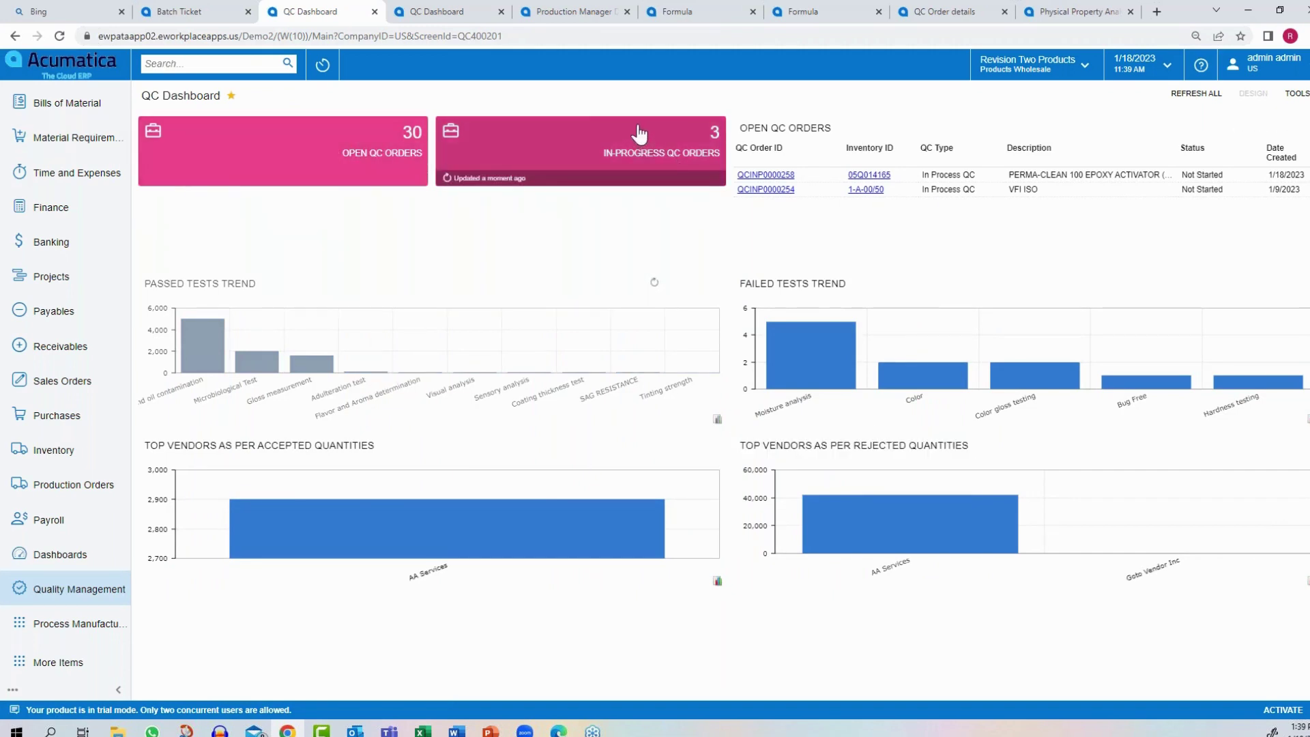
left_click(781, 182)
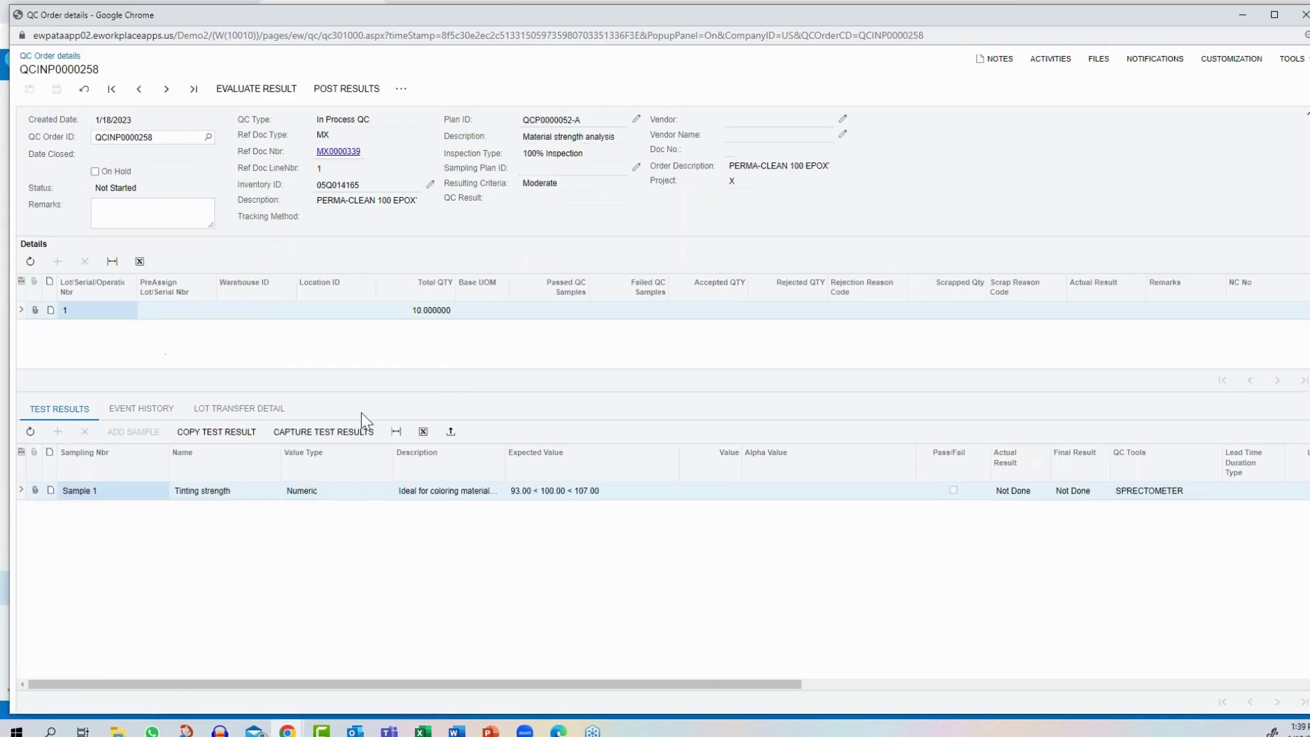
left_click(703, 489)
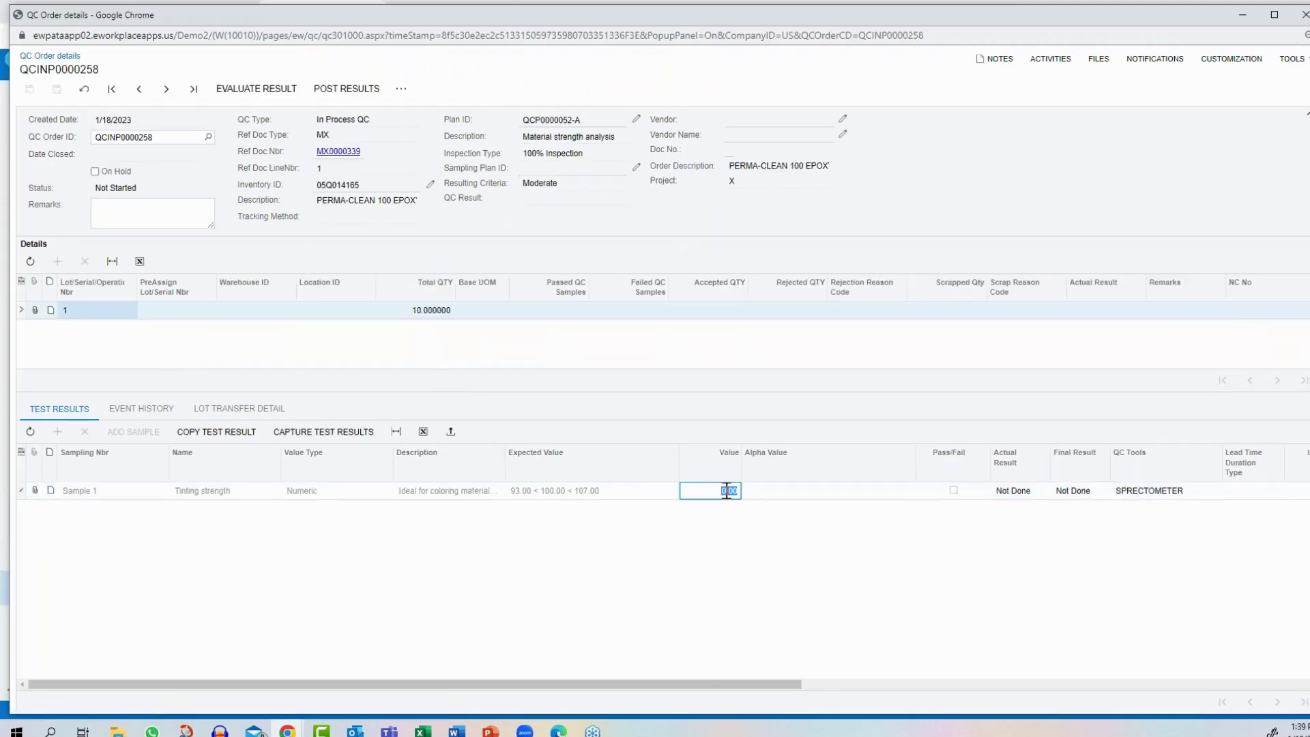
type("93")
key("Tab")
key("Tab")
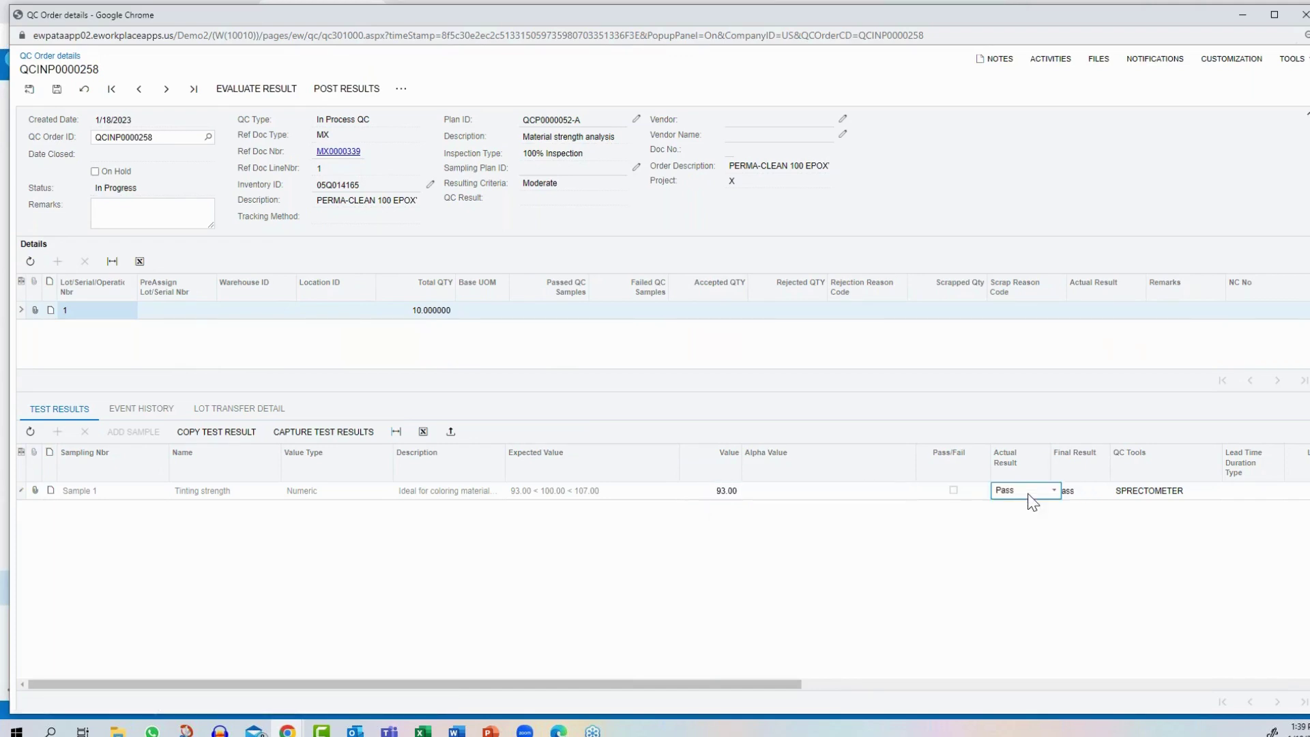
Evaluate the QC order's result, post its results and close the QC order details
left_click(248, 96)
left_click(248, 96)
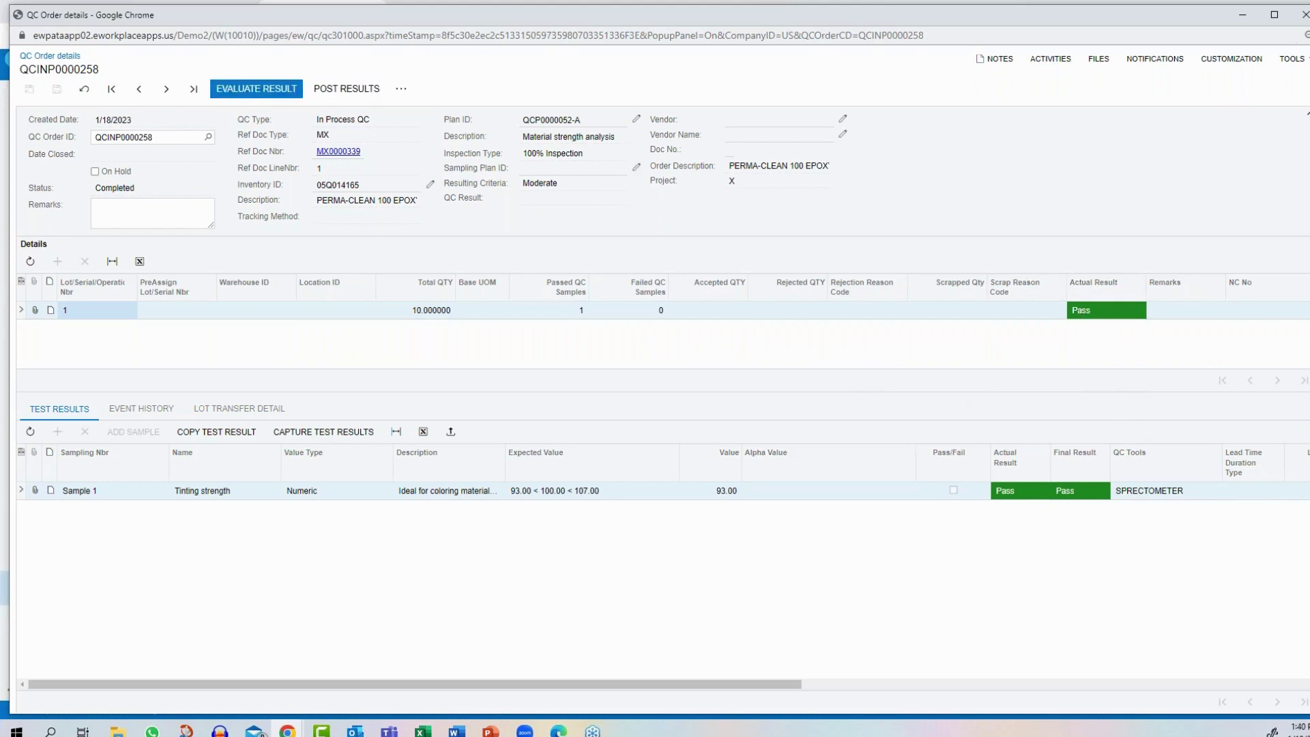
left_click(336, 84)
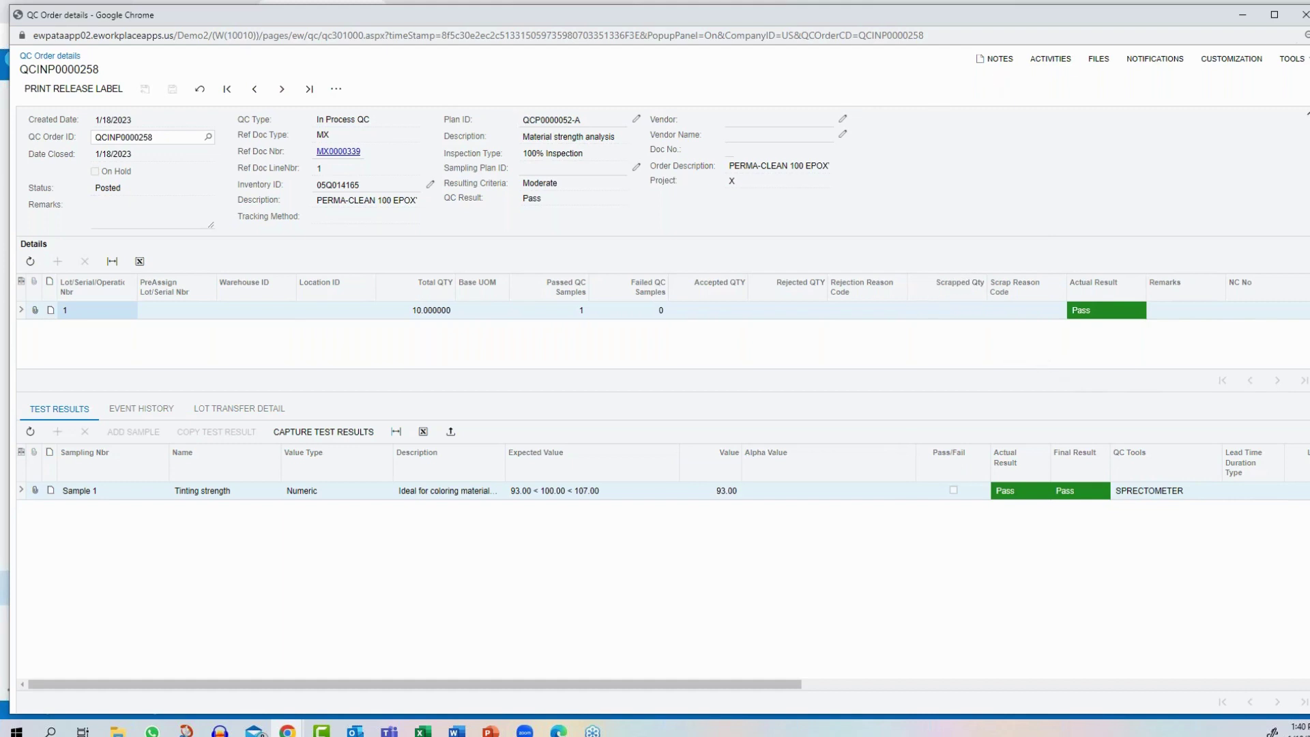
left_click(1304, 19)
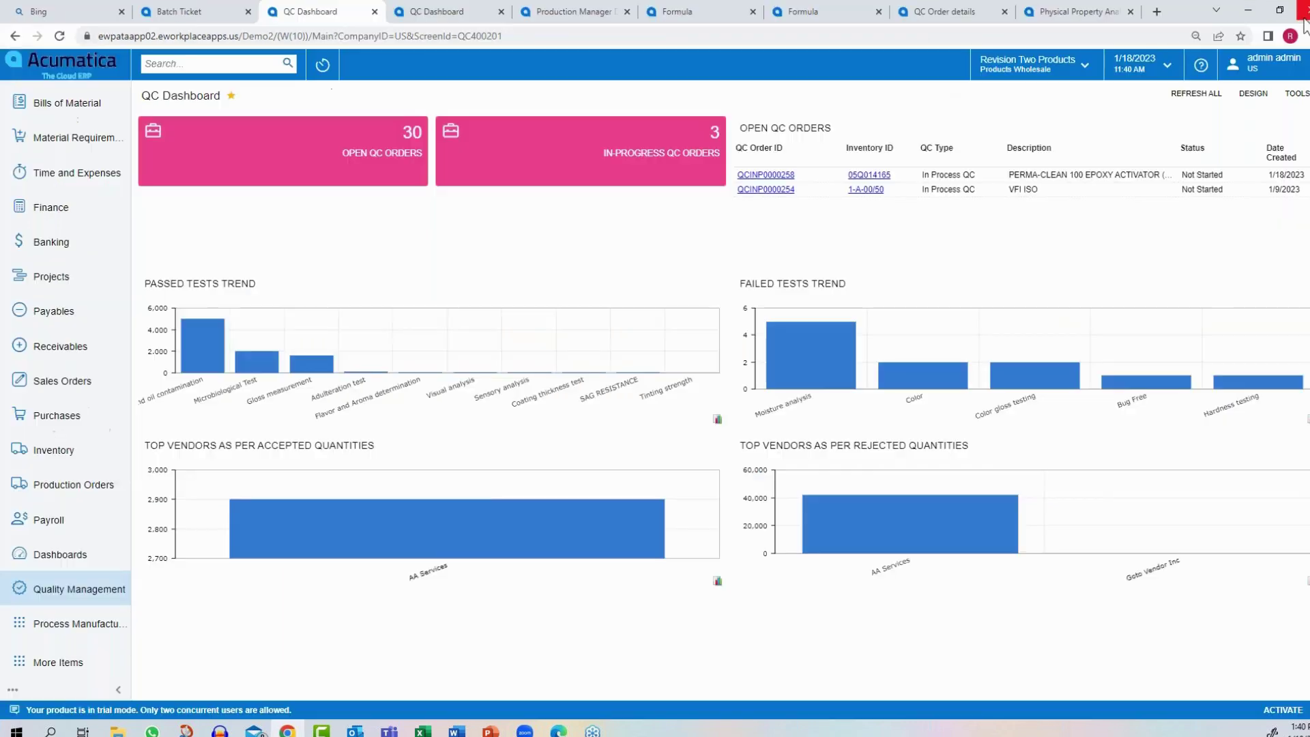
Reopen the batch ticket for MX0000339 from the batch ticket list and start a new batch move
left_click(96, 624)
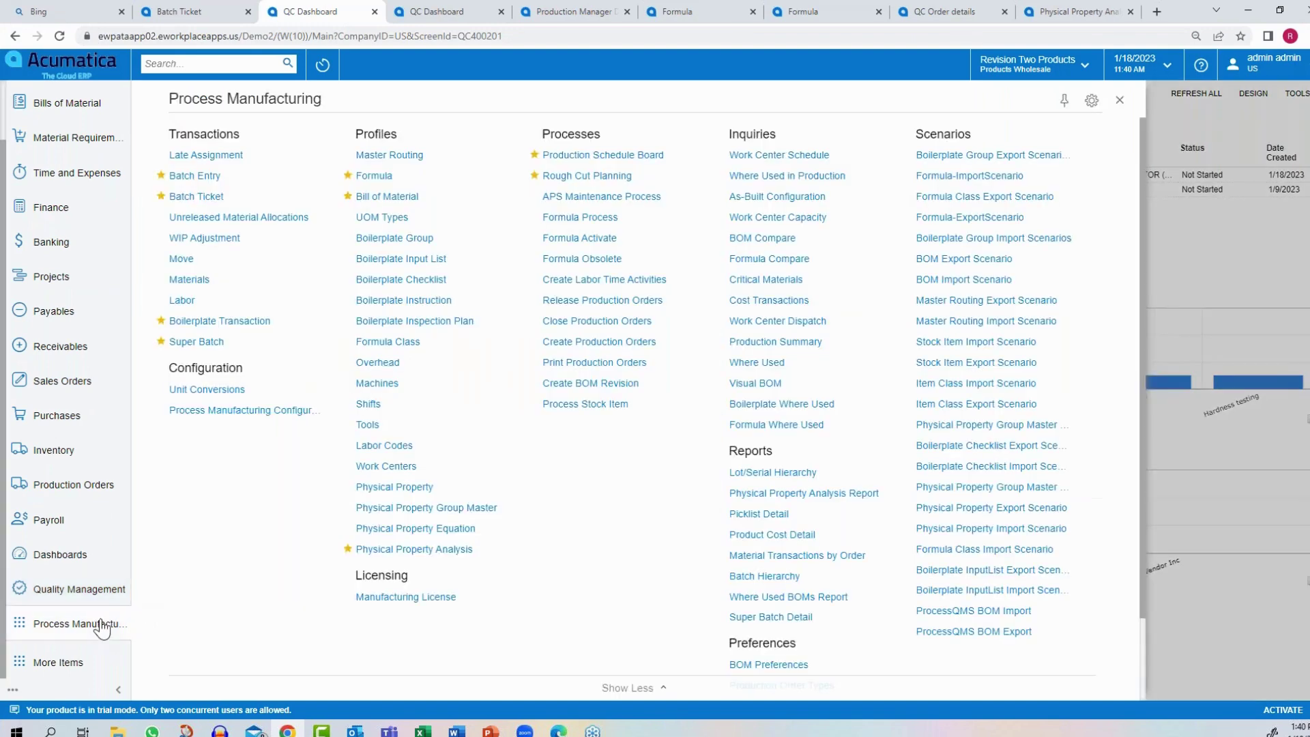
left_click(213, 207)
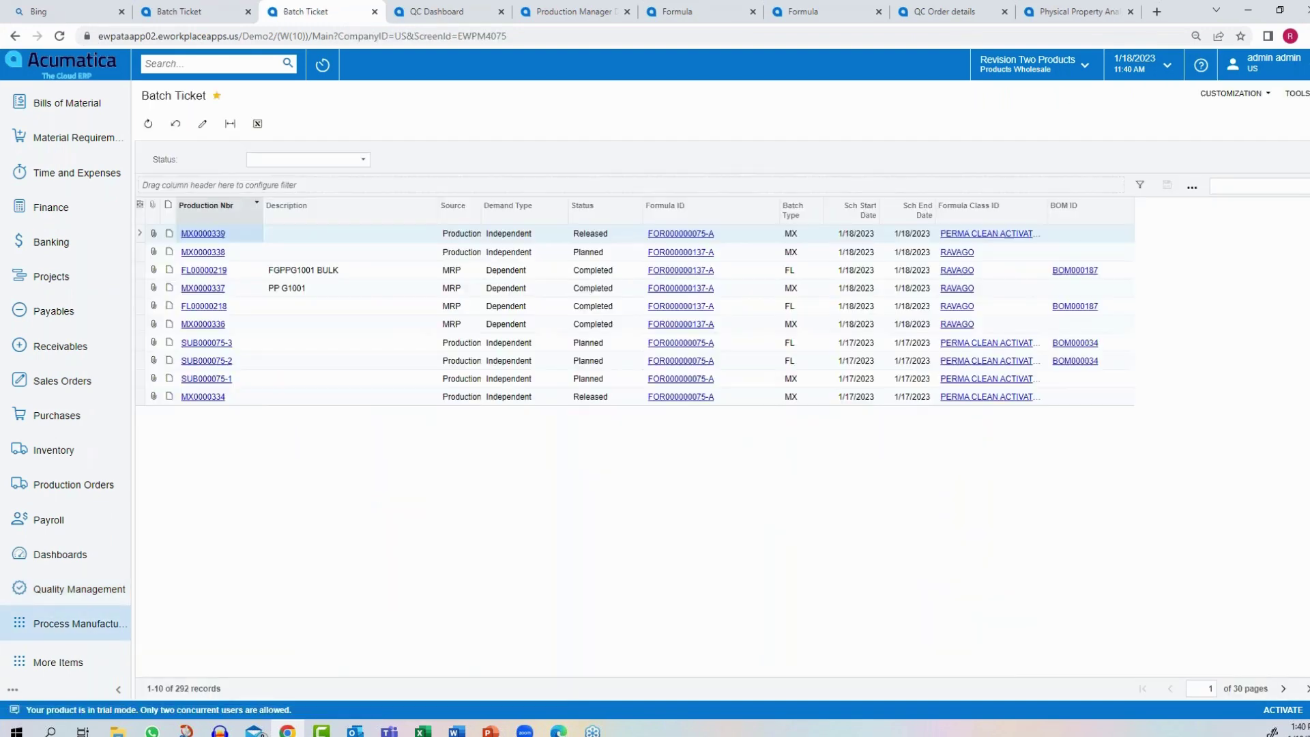
left_click(203, 234)
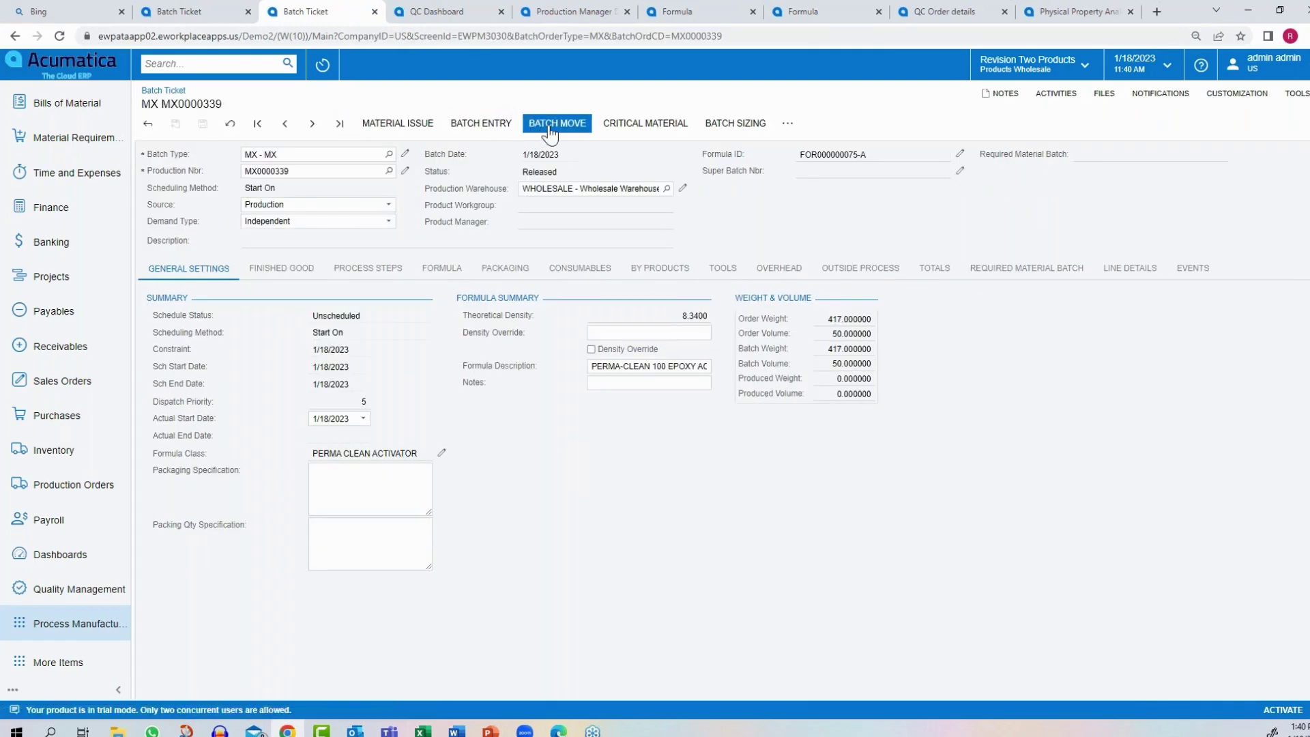
left_click(550, 125)
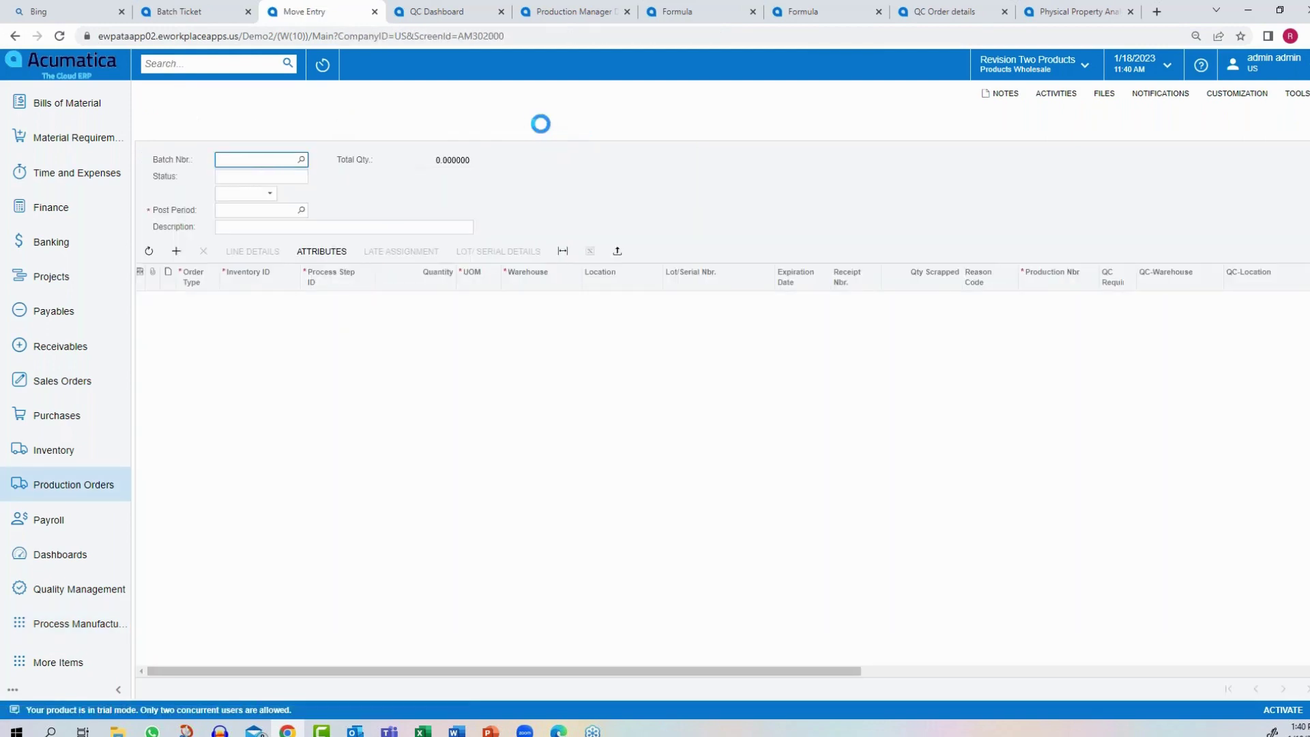
Take the process step 1 move entry off hold, set its quantity to 9 and release it
left_click(219, 194)
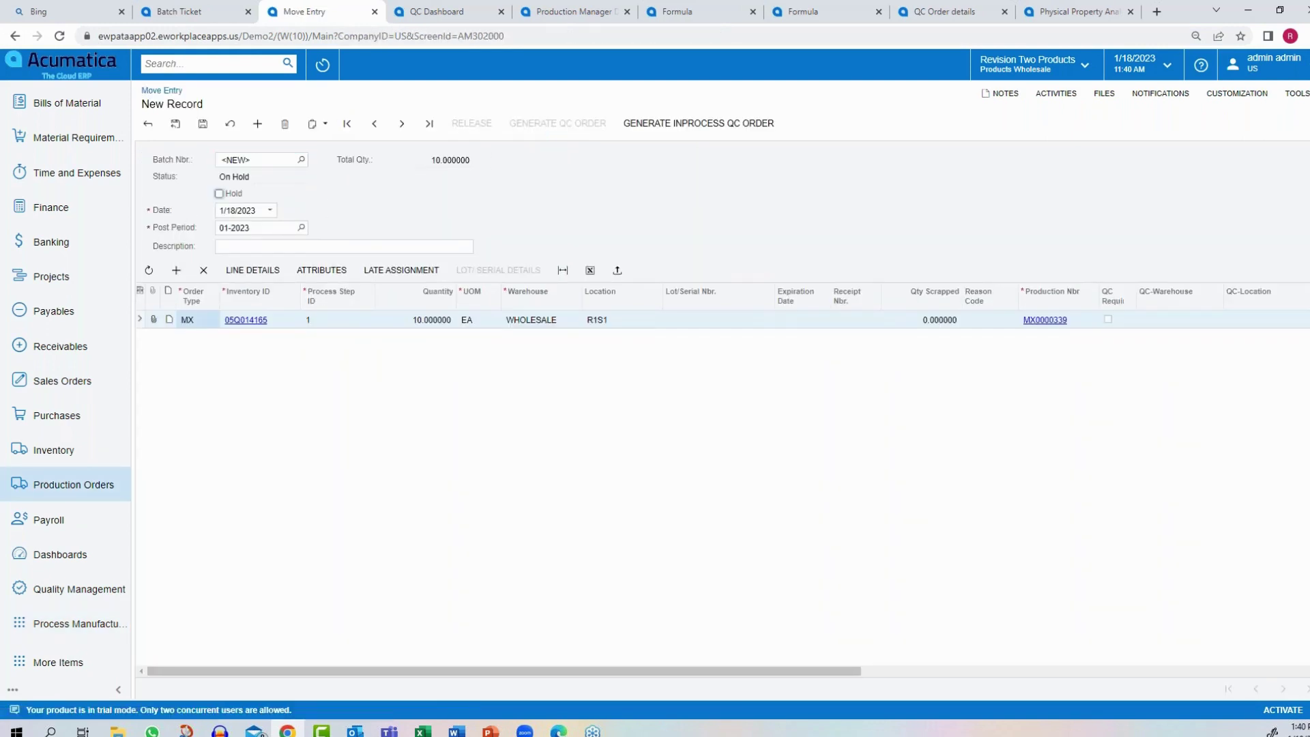
left_click(438, 320)
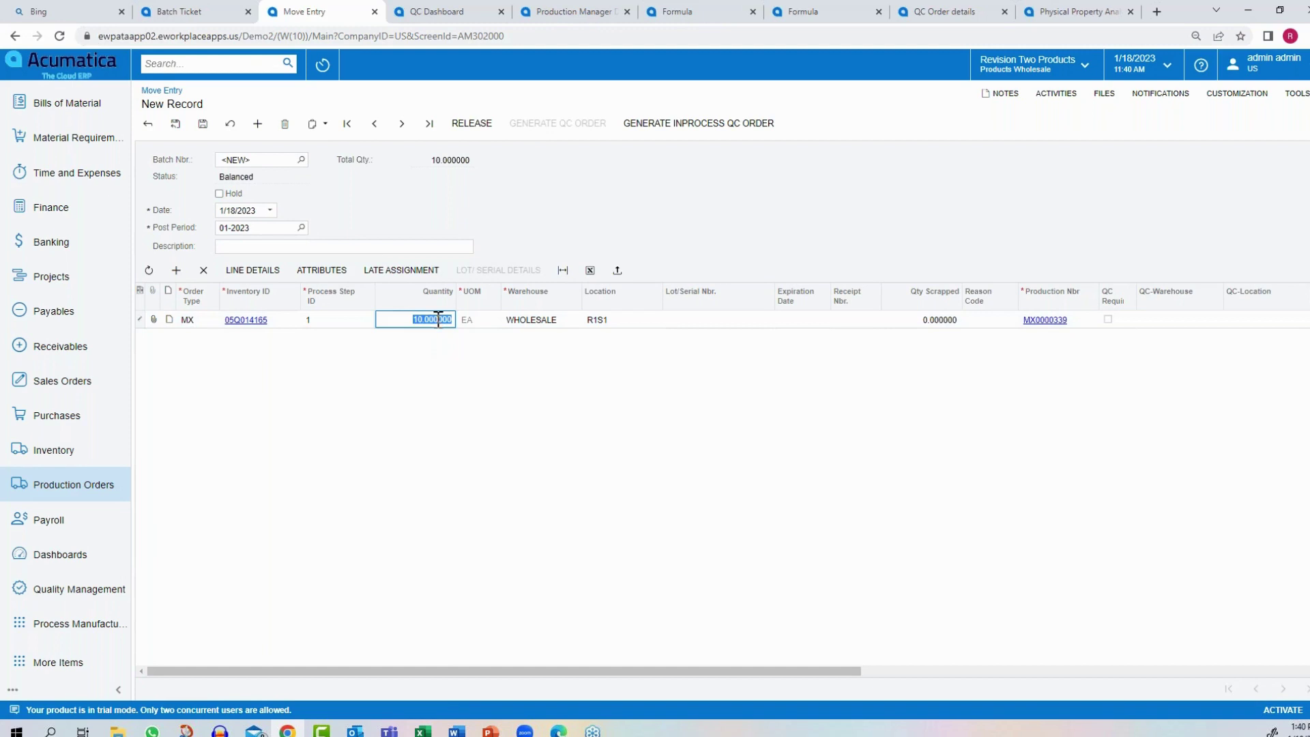
type("9")
key("Tab")
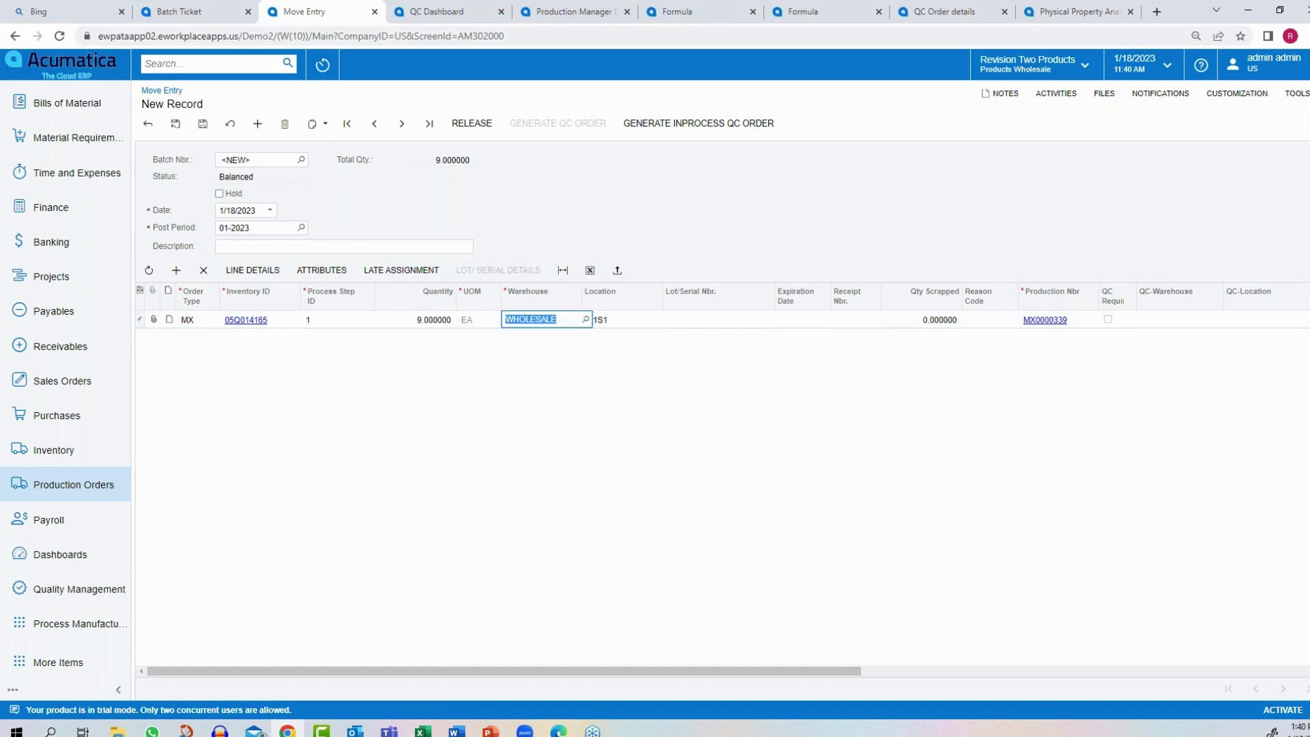
left_click(464, 135)
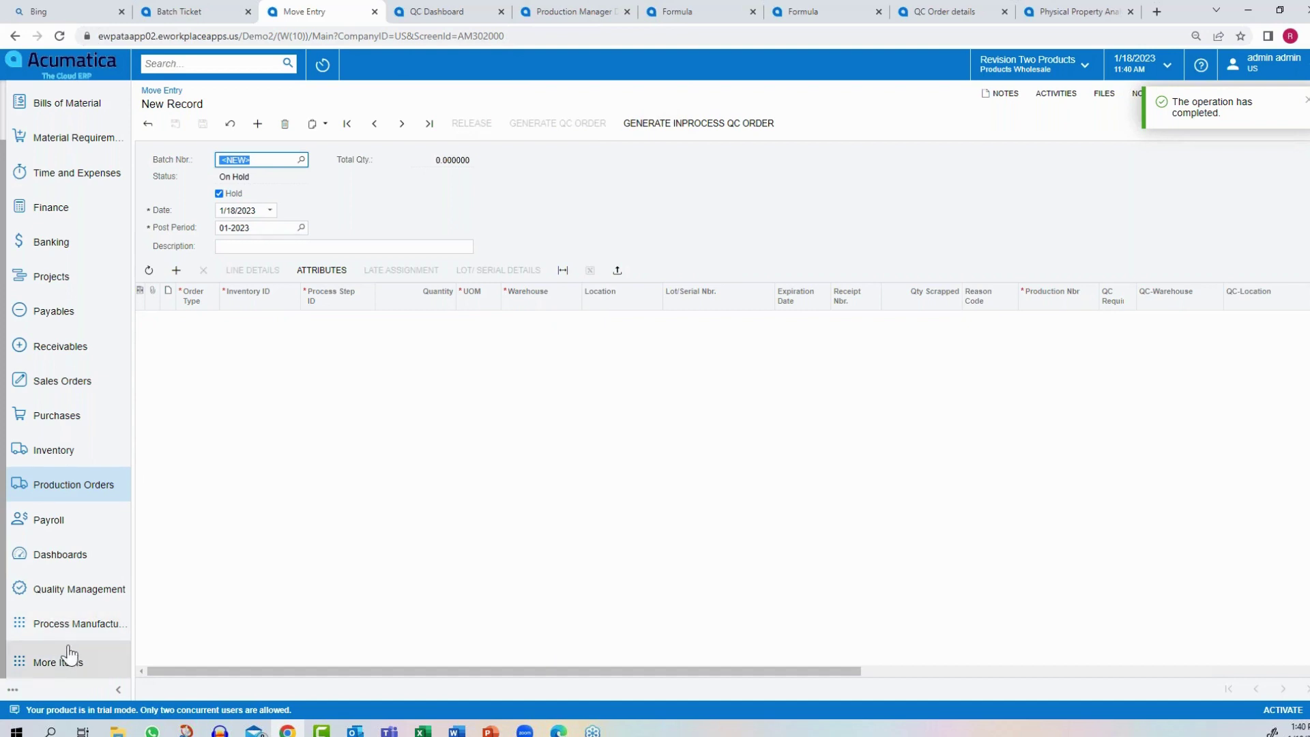
Open the Process Manufacturing workspace
left_click(28, 628)
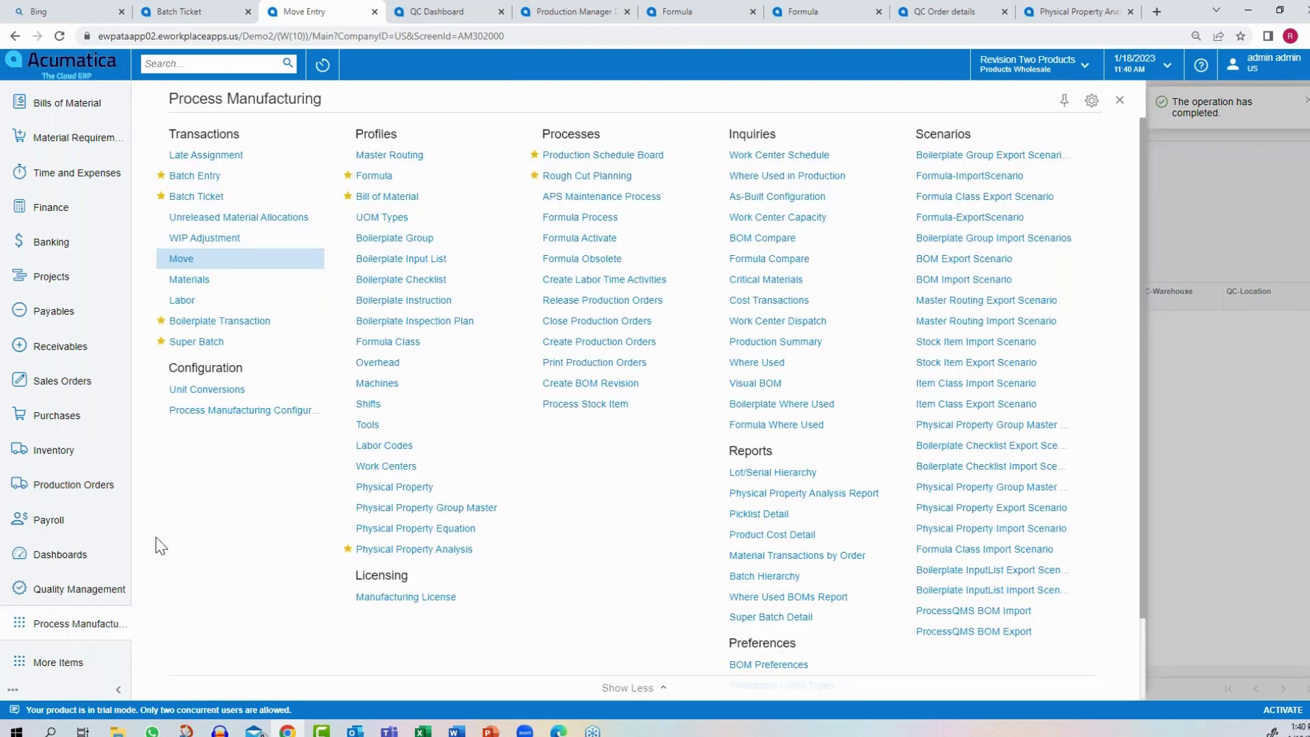